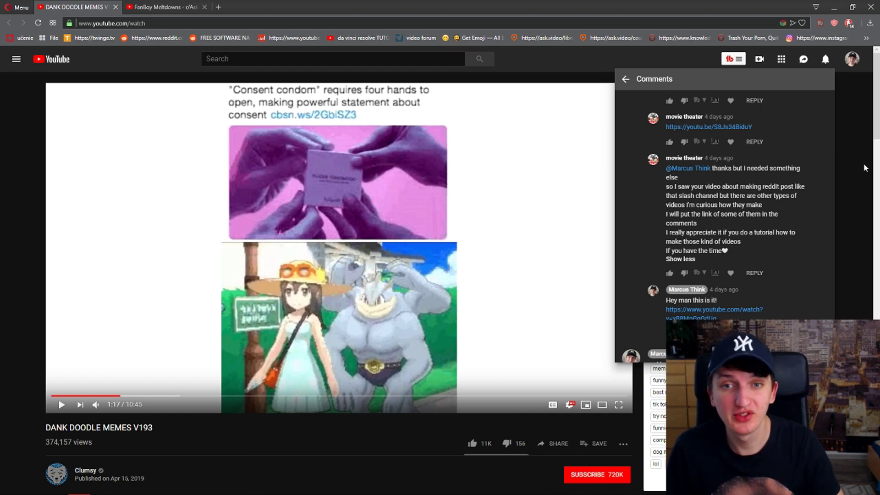
- Examine the viewer comment asking how other types of videos are made, then dismiss the comments overlay
{"action": "left_click_drag", "start_coordinate": [679, 196], "coordinate": [745, 204]}
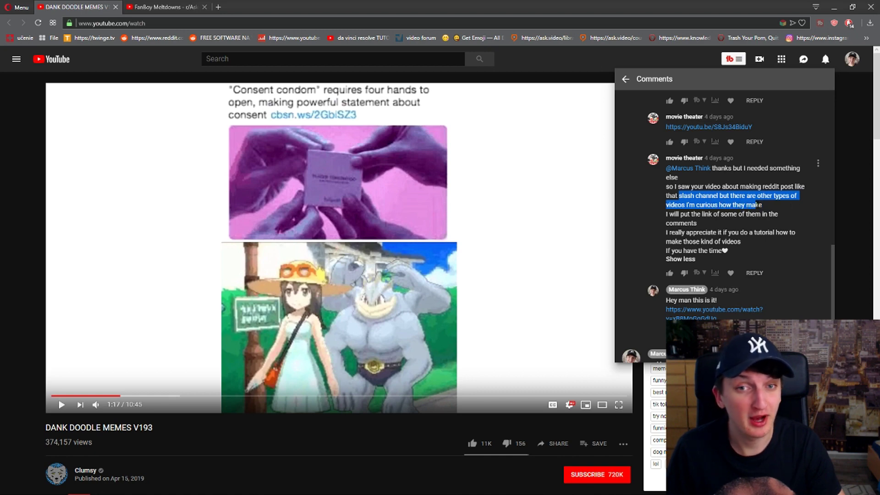
{"action": "left_click_drag", "start_coordinate": [762, 205], "coordinate": [762, 205]}
{"action": "scroll", "coordinate": [708, 218], "scroll_direction": "down", "scroll_amount": 1}
{"action": "left_click", "coordinate": [708, 177]}
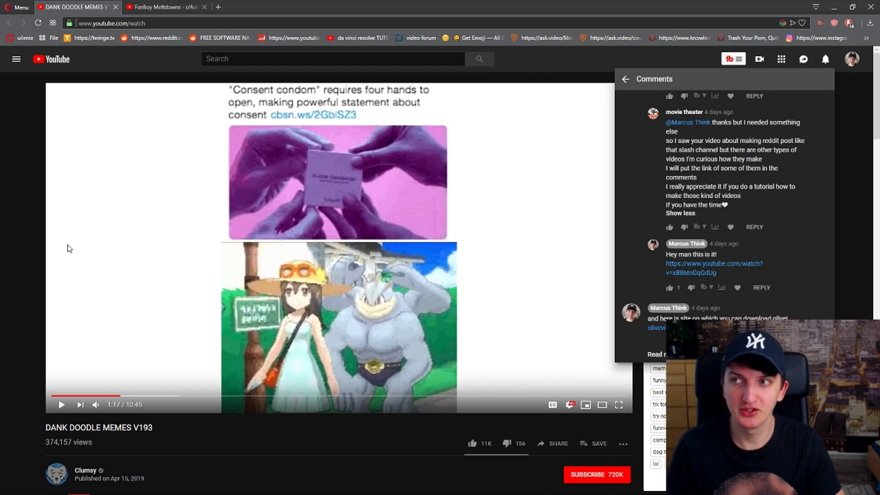
{"action": "left_click", "coordinate": [109, 419]}
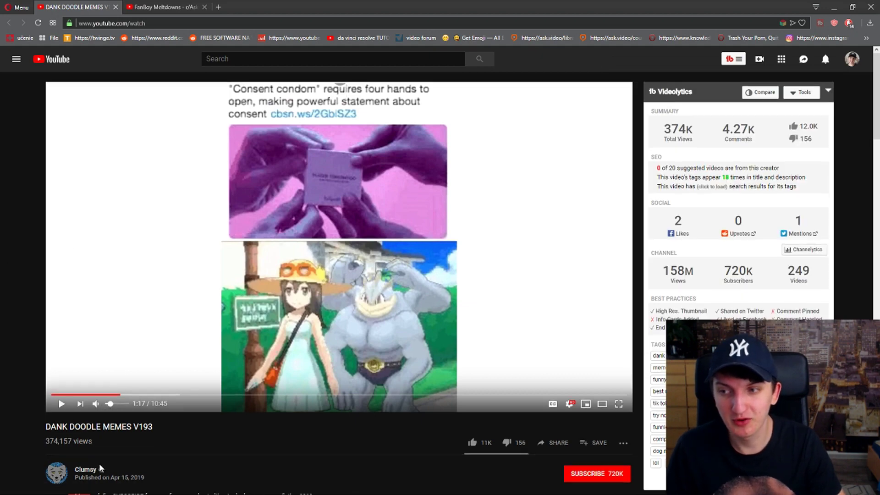
- Play a short part of the DANK DOODLE MEMES V193 video and pause it
{"action": "scroll", "coordinate": [91, 458], "scroll_direction": "down", "scroll_amount": 2}
{"action": "scroll", "coordinate": [75, 403], "scroll_direction": "up", "scroll_amount": 2}
{"action": "left_click", "coordinate": [67, 373]}
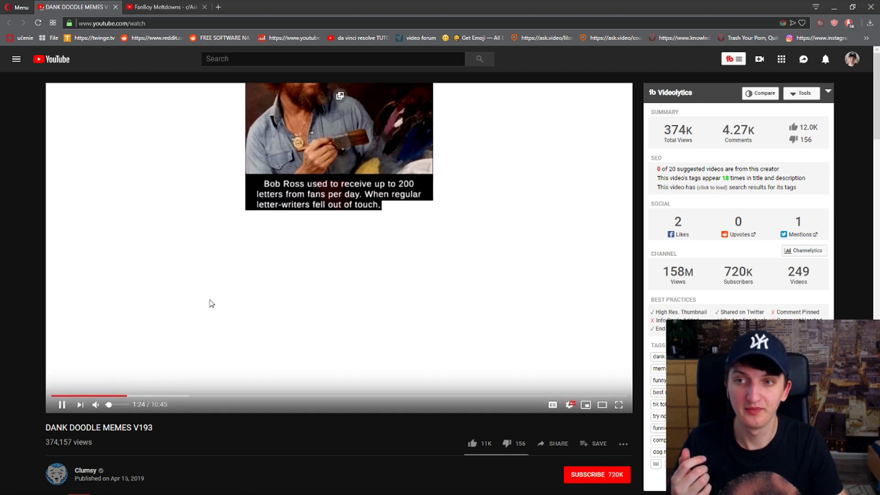
{"action": "left_click", "coordinate": [336, 275]}
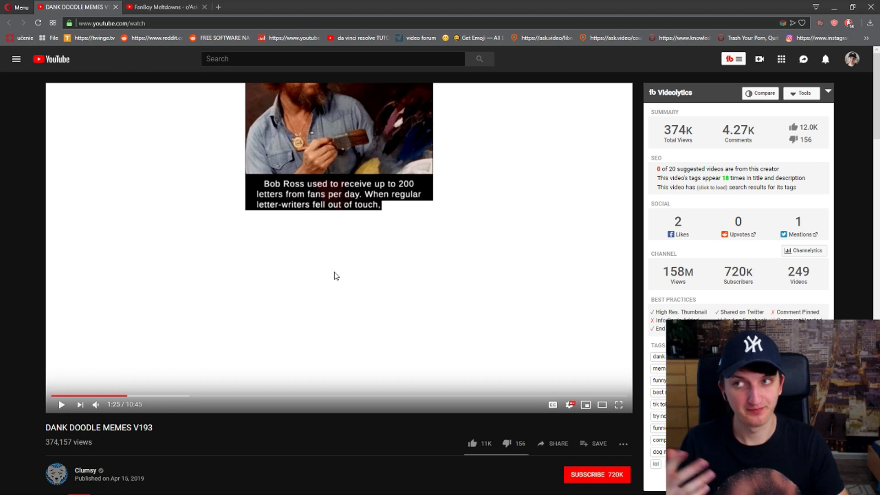
- Play the FanBoy Meltdowns r/AskReddit video and skip ahead to sample its narrated posts
{"action": "key", "text": "ctrl+Tab"}
{"action": "left_click", "coordinate": [273, 261]}
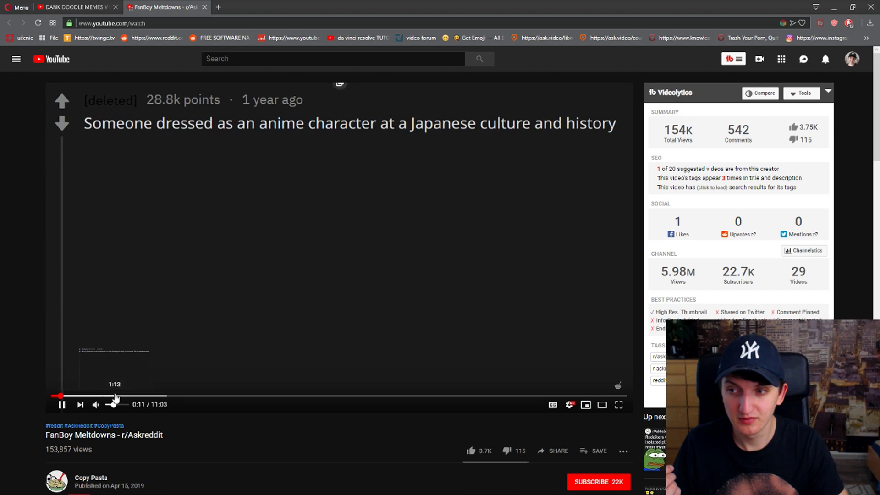
{"action": "left_click", "coordinate": [115, 396]}
{"action": "left_click", "coordinate": [143, 396]}
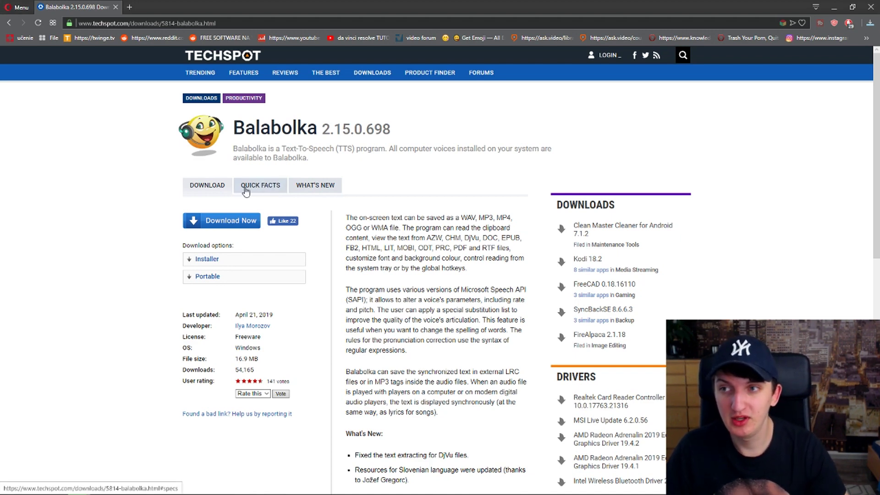
- Download Balabolka 2.15.0.698 from TechSpot and open the downloaded balabolka_portable.zip archive
{"action": "left_click", "coordinate": [204, 222]}
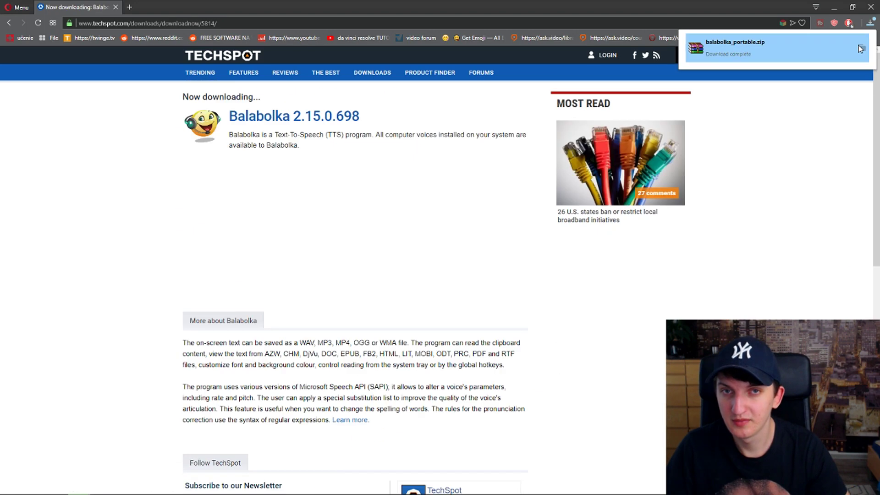
{"action": "left_click", "coordinate": [861, 49]}
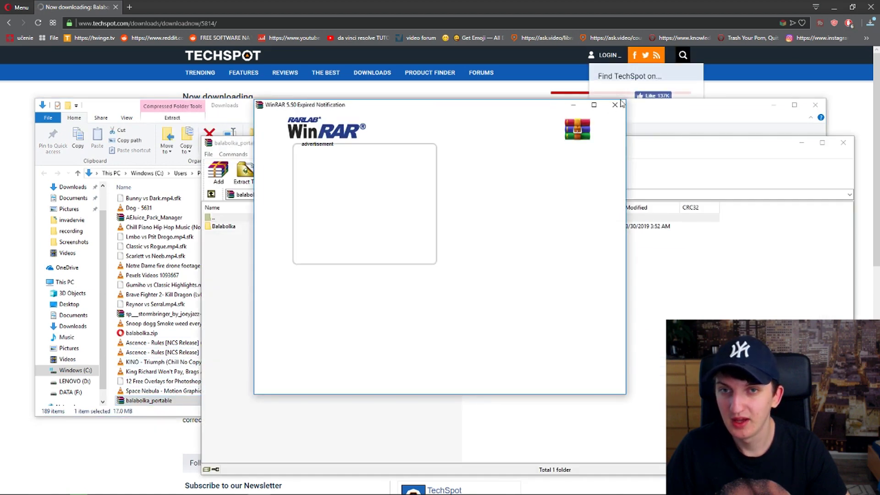
- Get the browser out of the way and extract the Balabolka folder from the archive to the desktop
{"action": "left_click", "coordinate": [834, 7]}
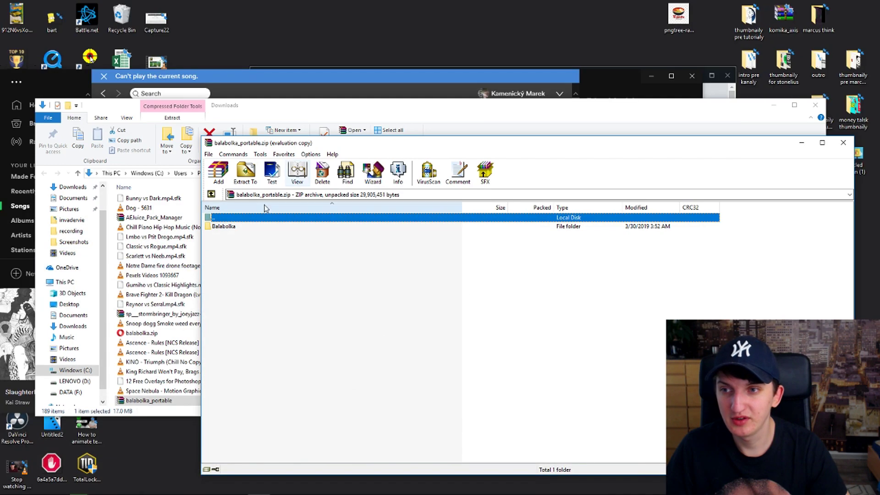
{"action": "left_click", "coordinate": [235, 228]}
{"action": "left_click_drag", "start_coordinate": [235, 227], "coordinate": [477, 21]}
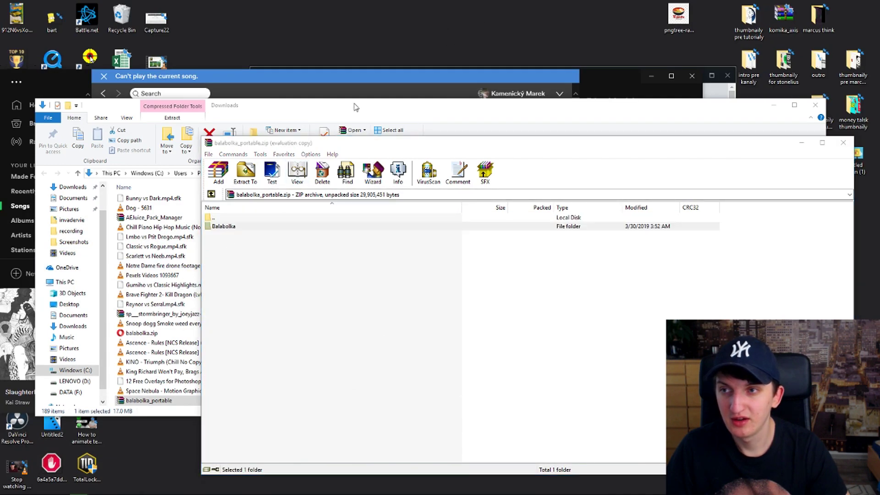
- Clear the Downloads, Origin and Spotify windows away and move the Balabolka folder to a free spot on the desktop
{"action": "left_click", "coordinate": [816, 105]}
{"action": "left_click", "coordinate": [727, 76]}
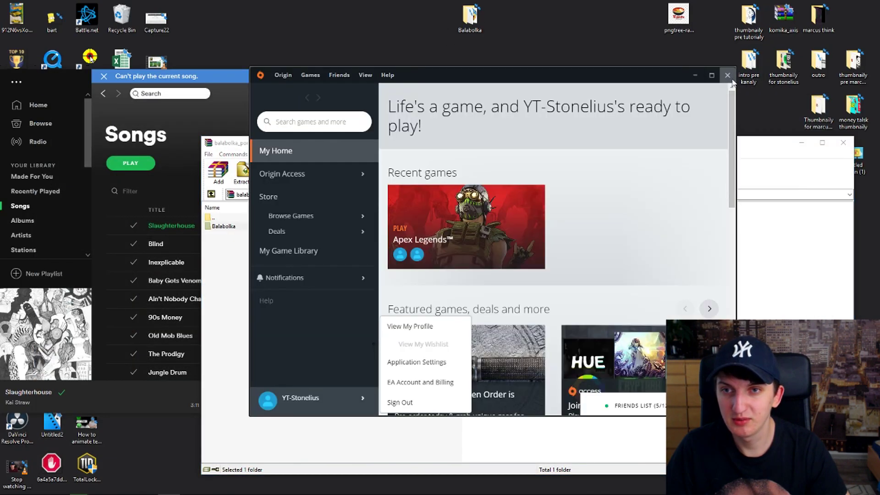
{"action": "left_click", "coordinate": [692, 76]}
{"action": "left_click_drag", "start_coordinate": [440, 154], "coordinate": [301, 129]}
{"action": "left_click_drag", "start_coordinate": [470, 18], "coordinate": [822, 243]}
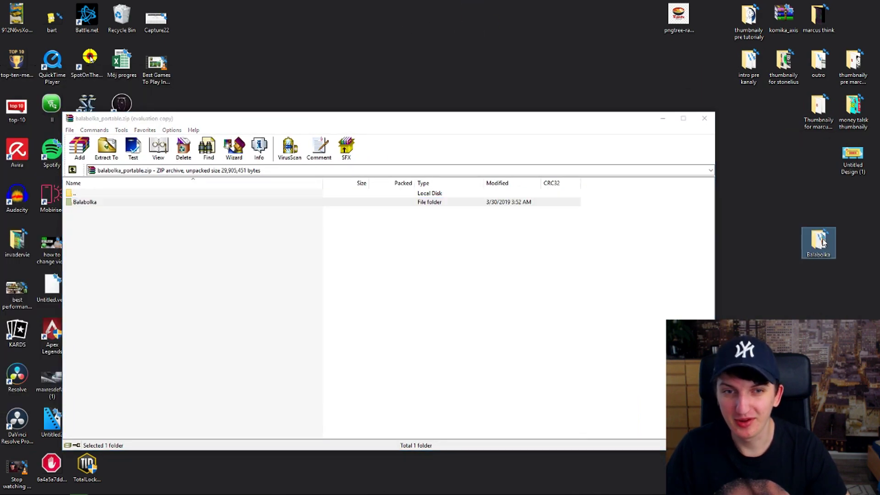
- Open the extracted Balabolka folder and look through its files
{"action": "double_click", "coordinate": [822, 243]}
{"action": "scroll", "coordinate": [136, 279], "scroll_direction": "down", "scroll_amount": 3}
{"action": "scroll", "coordinate": [143, 275], "scroll_direction": "up", "scroll_amount": 3}
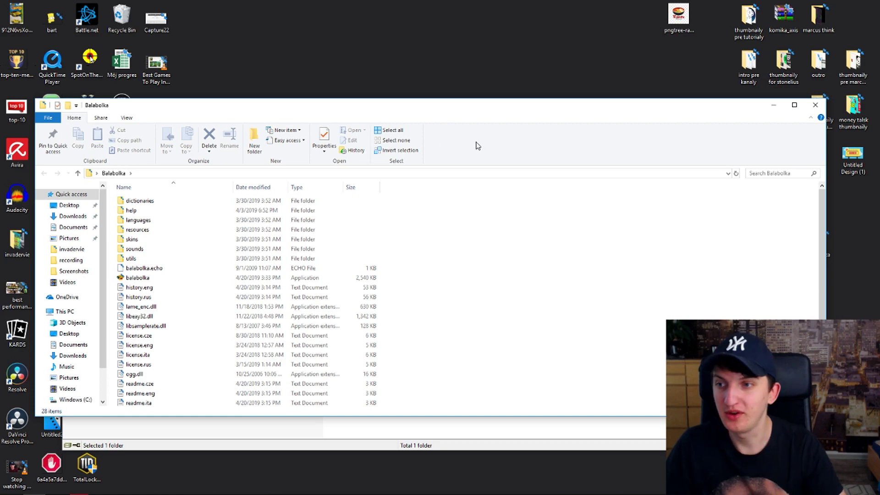
{"action": "mouse_move", "coordinate": [73, 493]}
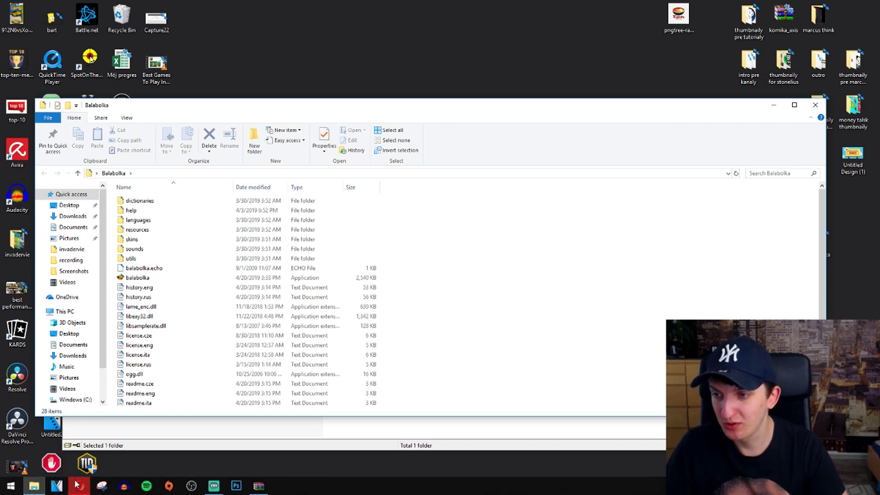
{"action": "left_click", "coordinate": [78, 485]}
{"action": "key", "text": "ctrl+t"}
{"action": "type", "text": "http://bit.ly/DanielVoice"}
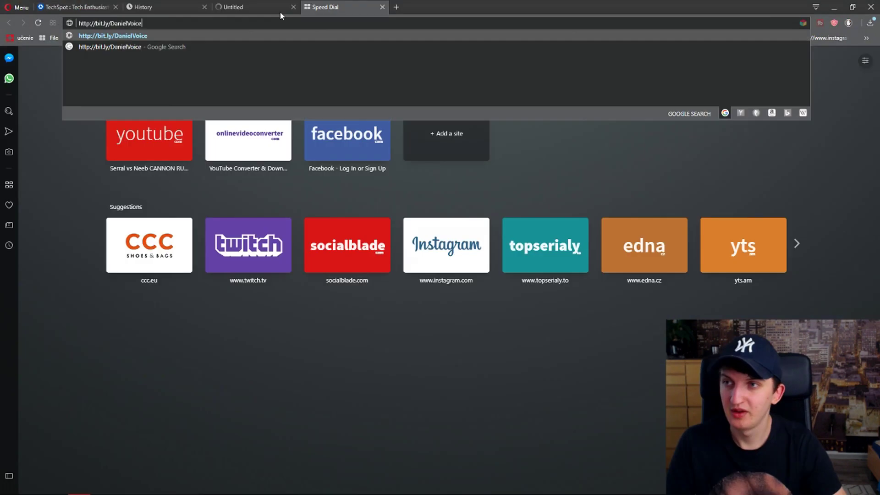
{"action": "middle_click", "coordinate": [159, 11]}
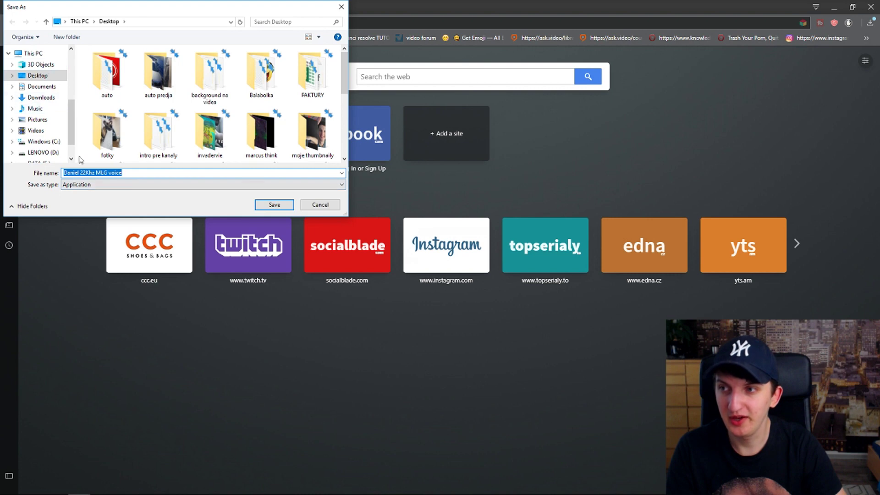
{"action": "left_click", "coordinate": [218, 174]}
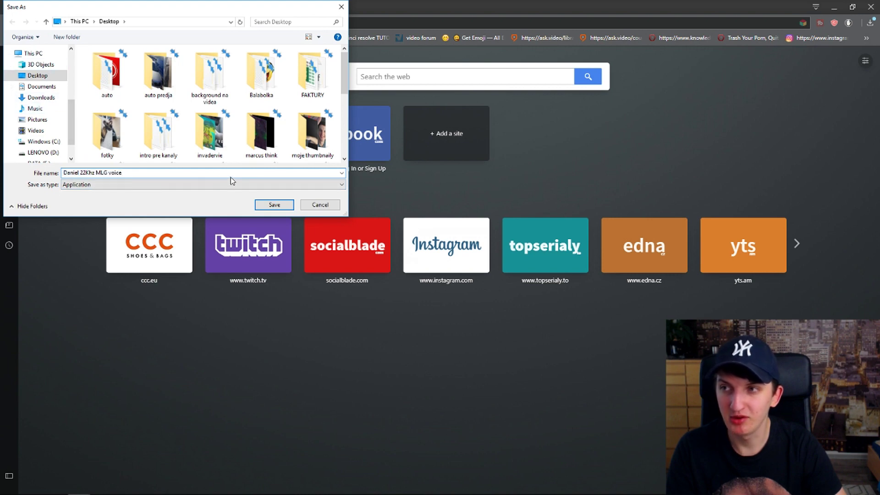
{"action": "left_click", "coordinate": [288, 205]}
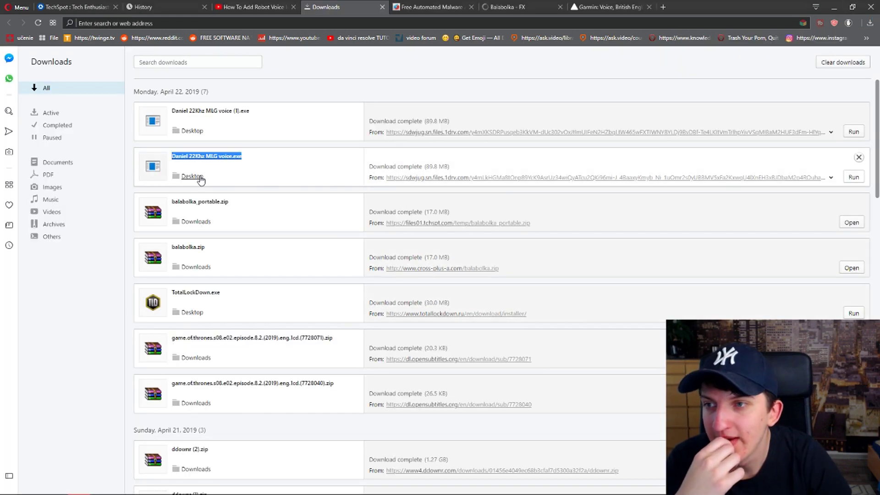
- Run the downloaded Daniel 22Khz MLG voice installer from the Desktop folder and go through its setup wizard
{"action": "left_click", "coordinate": [192, 176]}
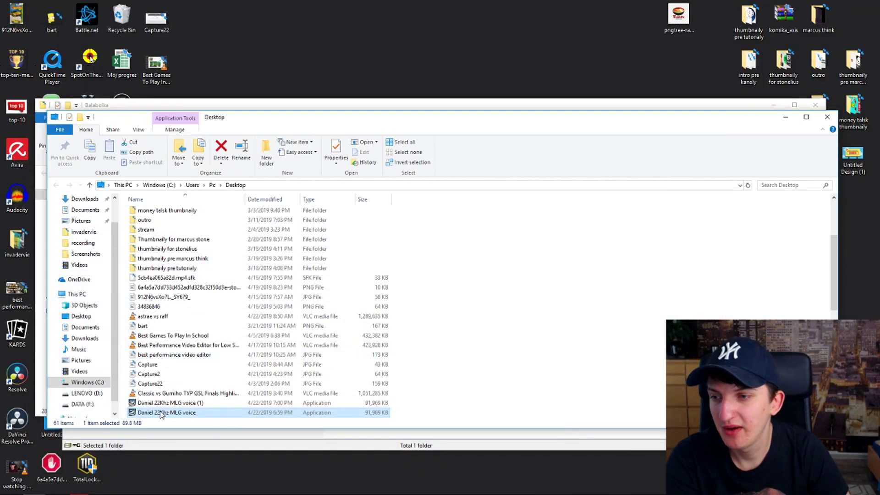
{"action": "double_click", "coordinate": [162, 414]}
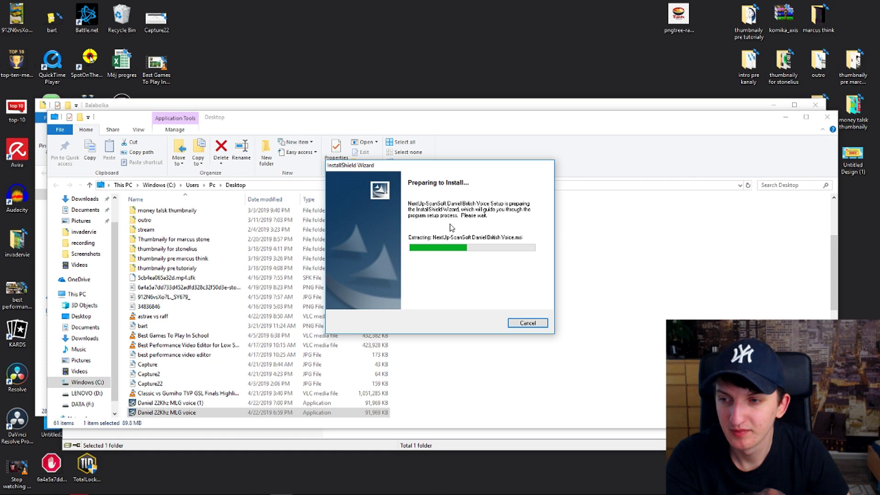
{"action": "left_click", "coordinate": [485, 326]}
{"action": "left_click", "coordinate": [485, 325]}
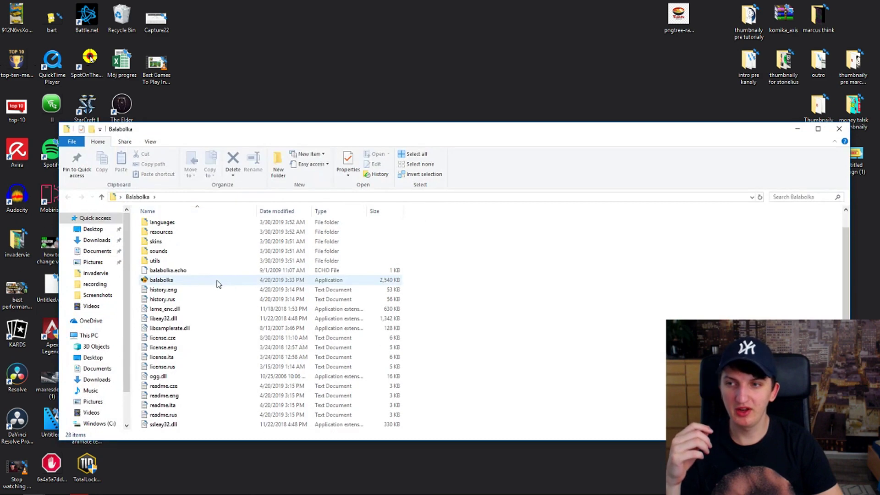
- Launch balabolka from its folder and choose the SAPI 5 voice ScanSoft Daniel_Full_22kHz [English (United Kingdom)]
{"action": "double_click", "coordinate": [184, 280]}
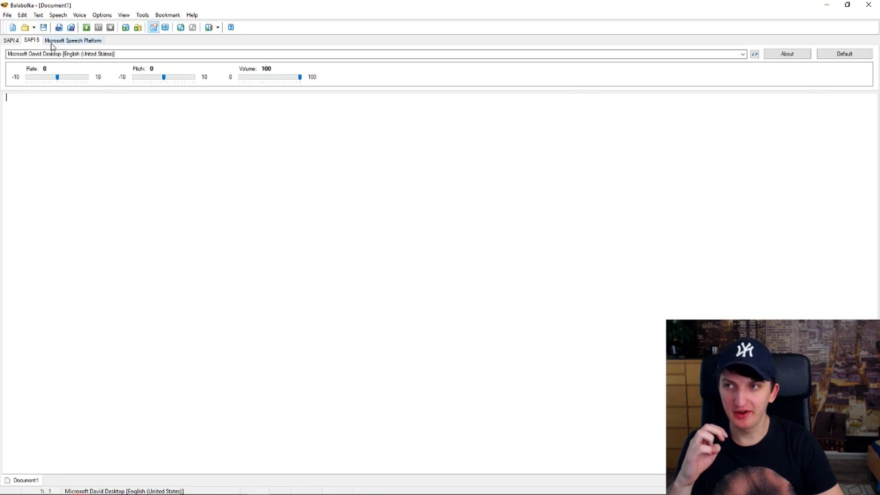
{"action": "left_click", "coordinate": [69, 54]}
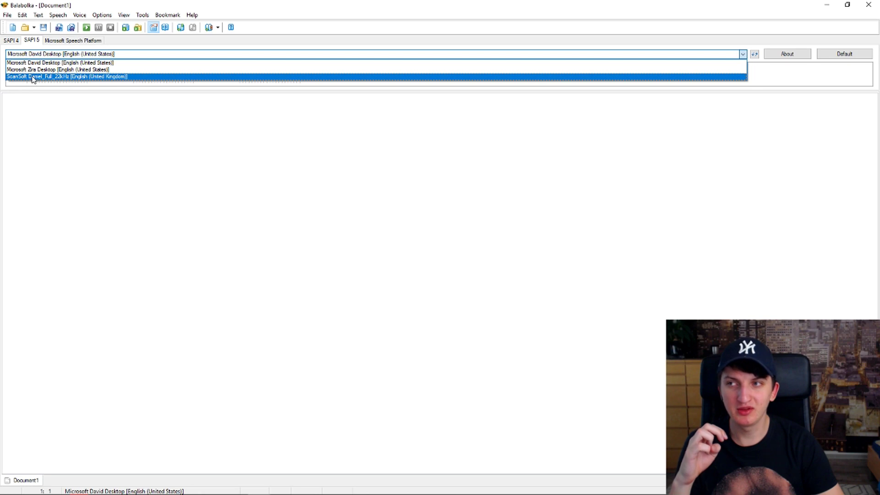
{"action": "left_click", "coordinate": [50, 77]}
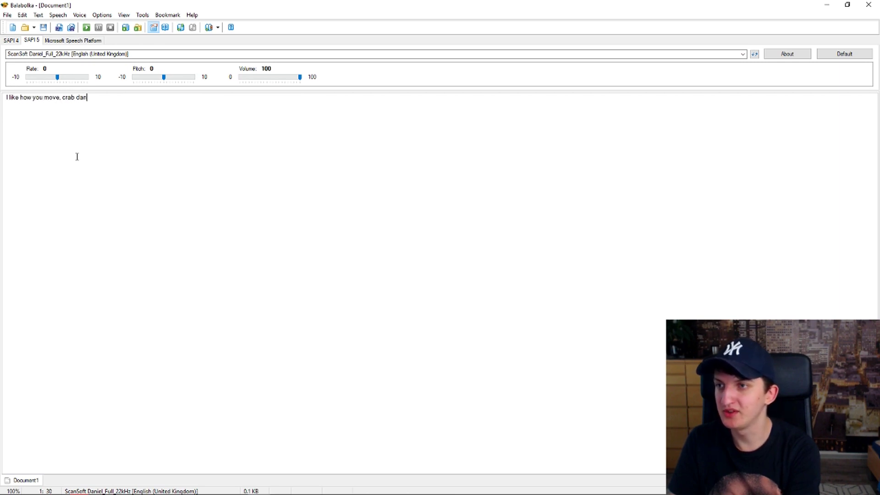
- Enter the text "I like how you move, crab dance", have it read aloud, and restore the window to a smaller size
{"action": "type", "text": "ce"}
{"action": "left_click", "coordinate": [91, 29]}
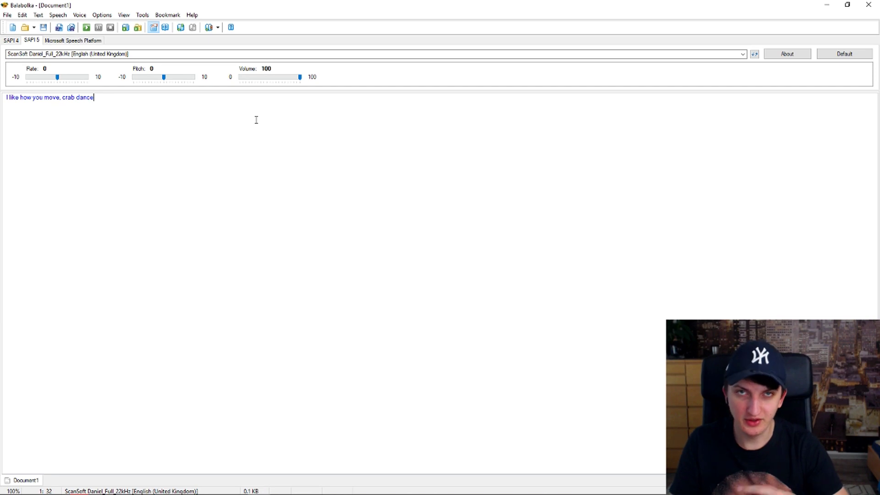
{"action": "left_click_drag", "start_coordinate": [247, 125], "coordinate": [23, 98]}
{"action": "left_click_drag", "start_coordinate": [281, 4], "coordinate": [444, 21]}
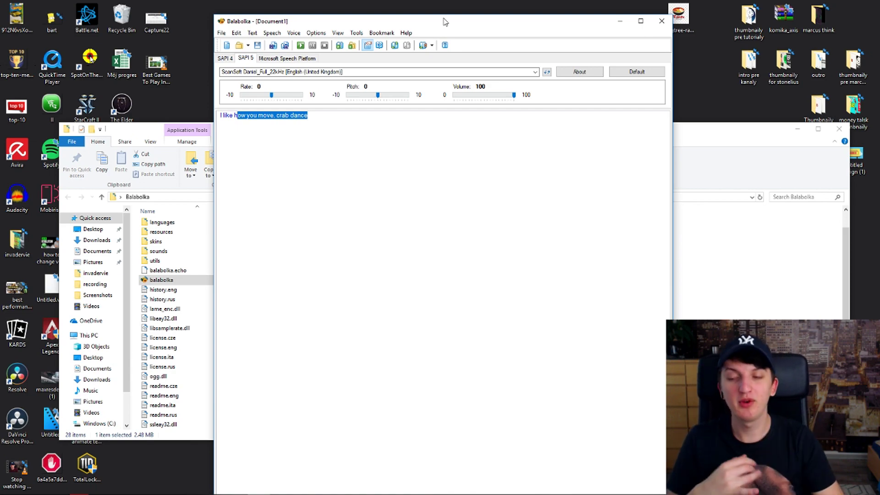
- Switch to the Opera browser and load the Olive download page at olivevideoeditor.org/download.php
{"action": "mouse_move", "coordinate": [110, 485]}
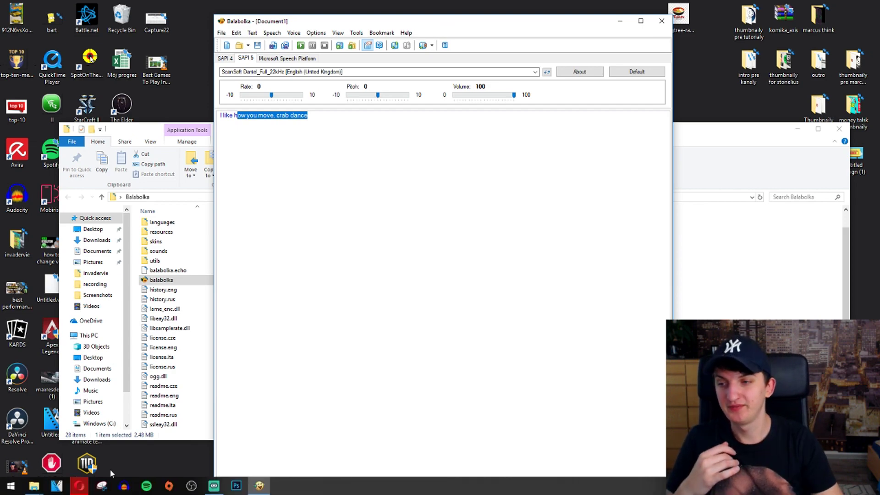
{"action": "left_click", "coordinate": [79, 485]}
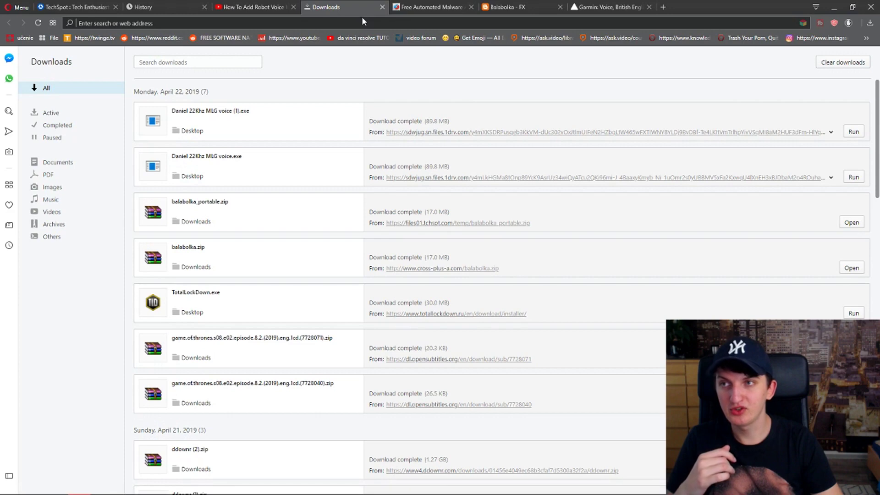
{"action": "type", "text": "olivevideoeditor.org/download.php"}
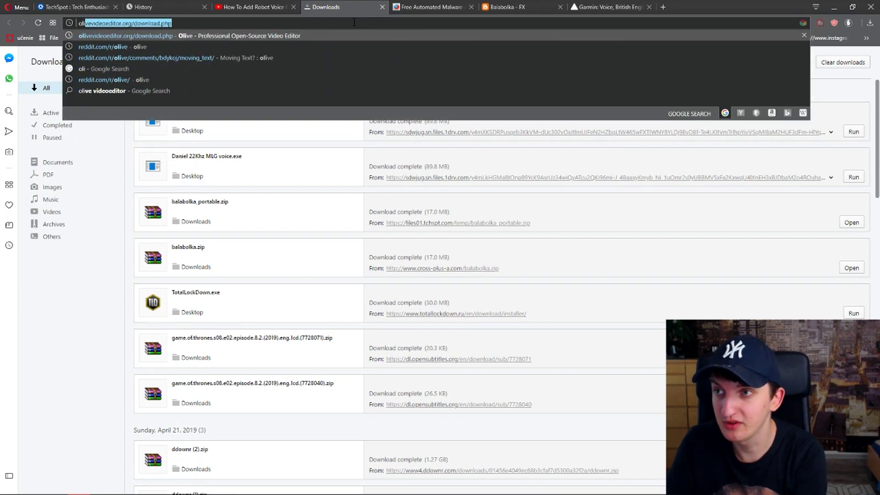
{"action": "key", "text": "Return"}
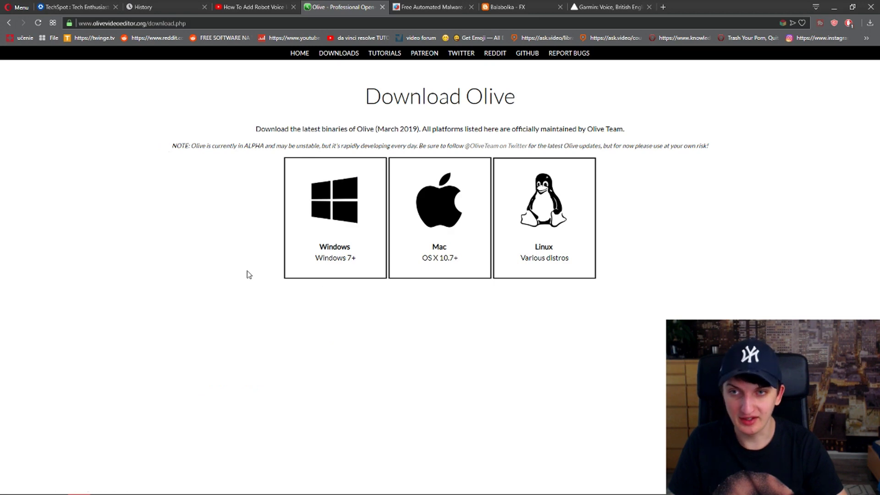
- Start downloading Olive's 64-bit Windows installer and cancel saving the file
{"action": "left_click", "coordinate": [325, 216]}
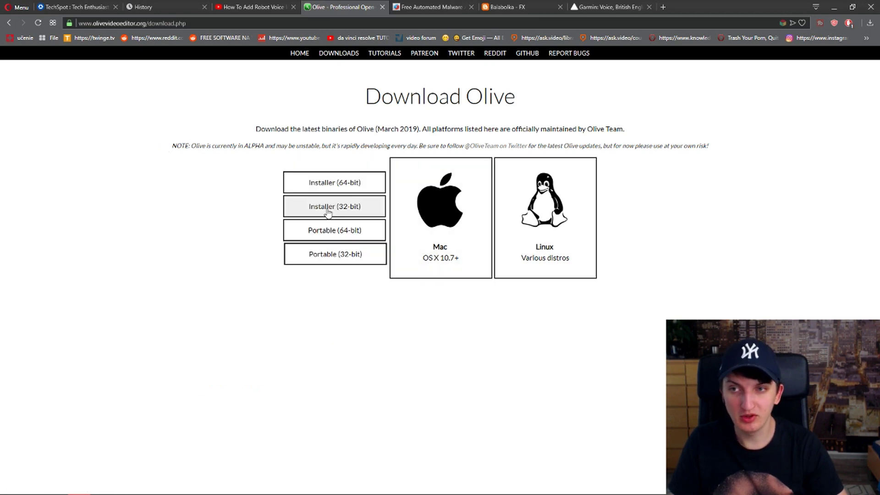
{"action": "left_click", "coordinate": [358, 188]}
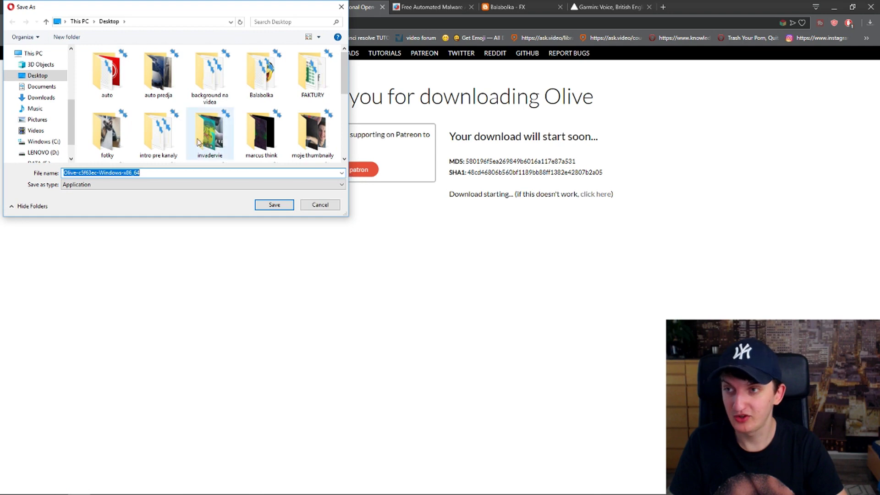
{"action": "left_click", "coordinate": [320, 205]}
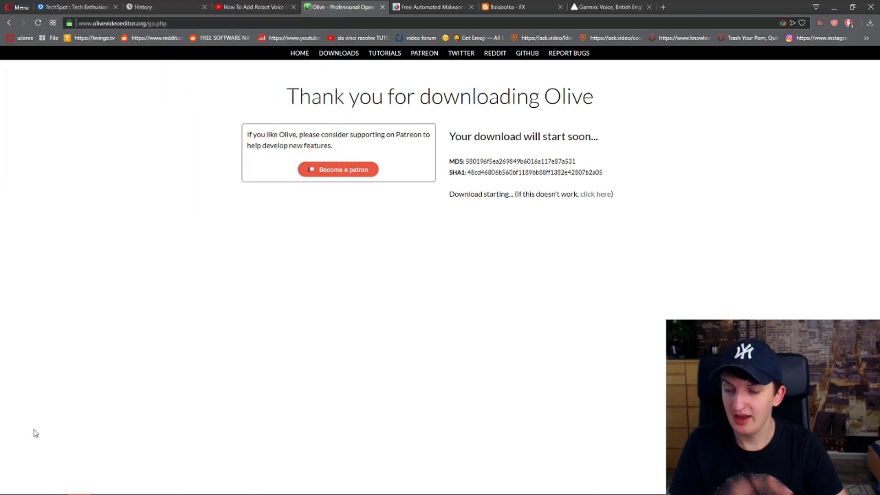
- Switch to File Explorer, go to Downloads > Olive-6264123b-Windows-x86_64 > olive, and launch olive-editor
{"action": "mouse_move", "coordinate": [33, 486]}
{"action": "left_click", "coordinate": [39, 458]}
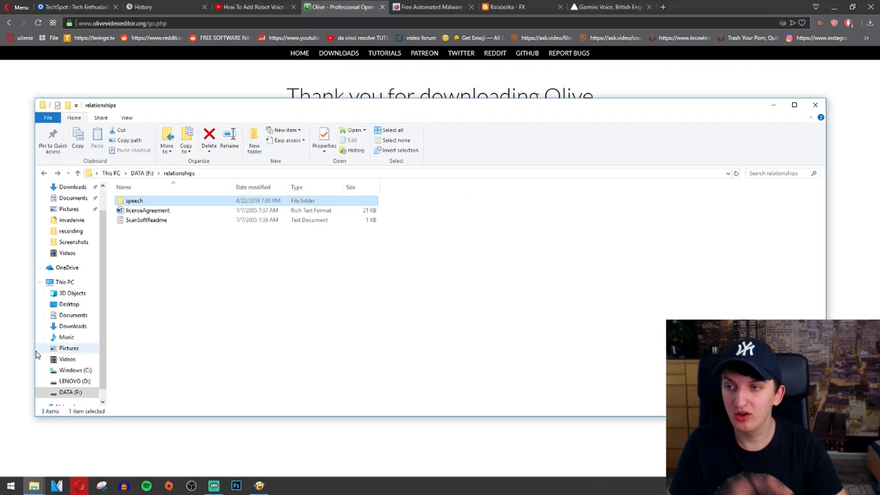
{"action": "left_click", "coordinate": [78, 328]}
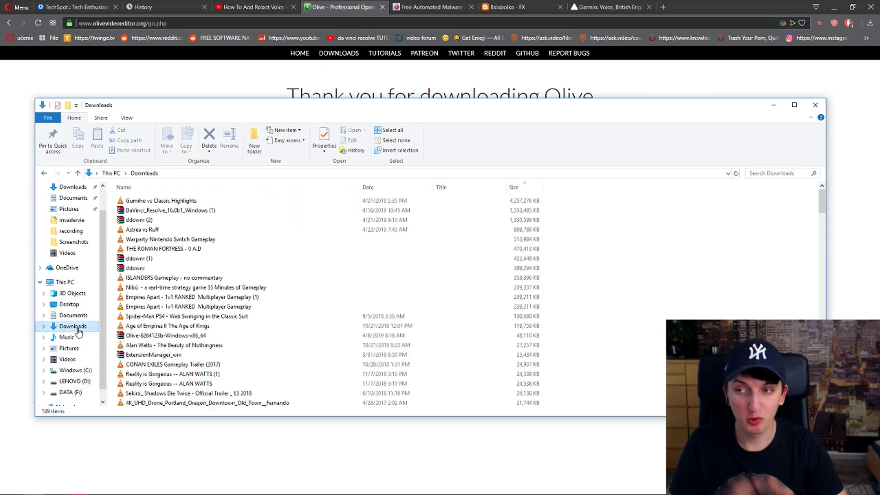
{"action": "scroll", "coordinate": [225, 269], "scroll_direction": "down", "scroll_amount": 20}
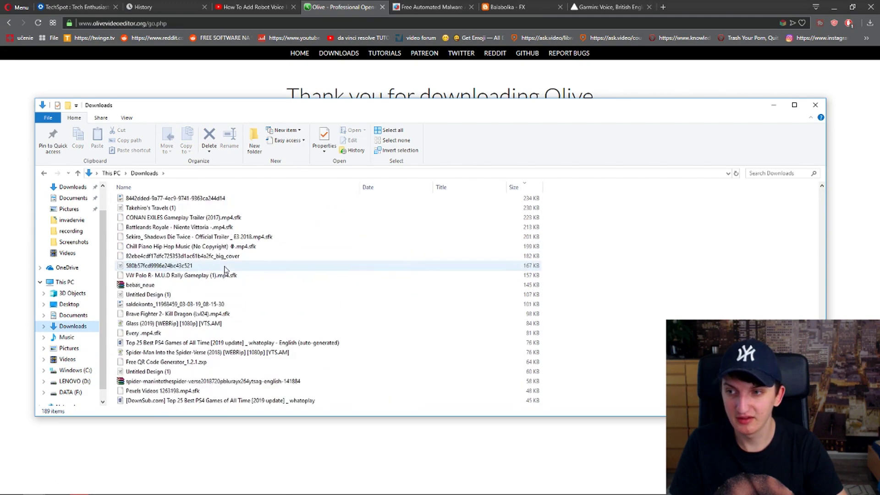
{"action": "scroll", "coordinate": [225, 270], "scroll_direction": "down", "scroll_amount": 10}
{"action": "double_click", "coordinate": [167, 401]}
{"action": "double_click", "coordinate": [132, 200]}
{"action": "scroll", "coordinate": [188, 295], "scroll_direction": "down", "scroll_amount": 20}
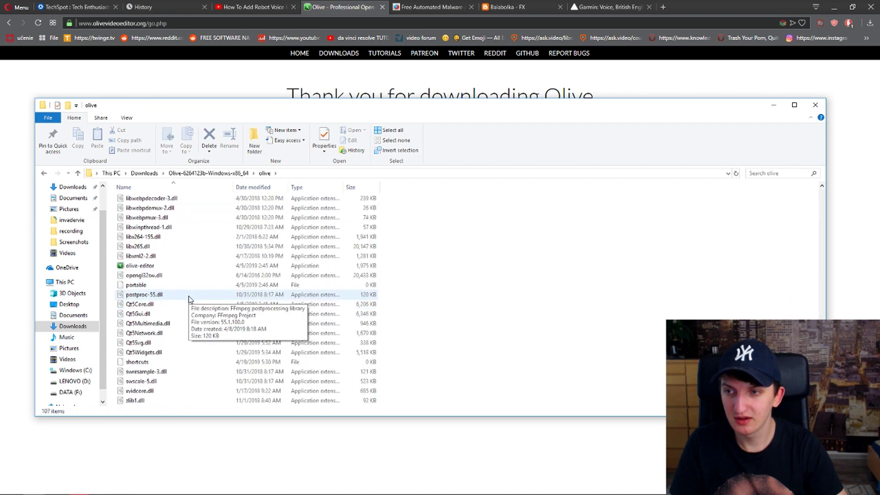
{"action": "left_click", "coordinate": [167, 268]}
{"action": "double_click", "coordinate": [168, 267]}
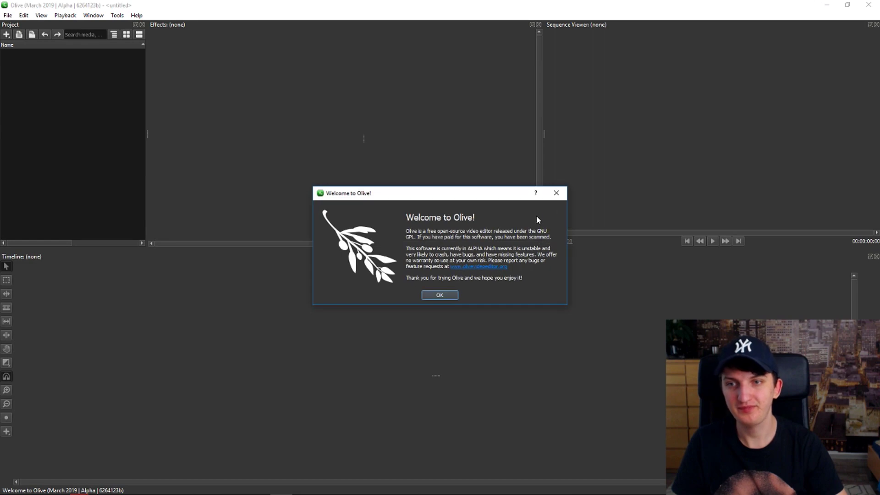
- Dismiss Olive's welcome message, restore and enlarge its window, and minimize the windows covering Opera
{"action": "left_click", "coordinate": [439, 295]}
{"action": "double_click", "coordinate": [406, 8]}
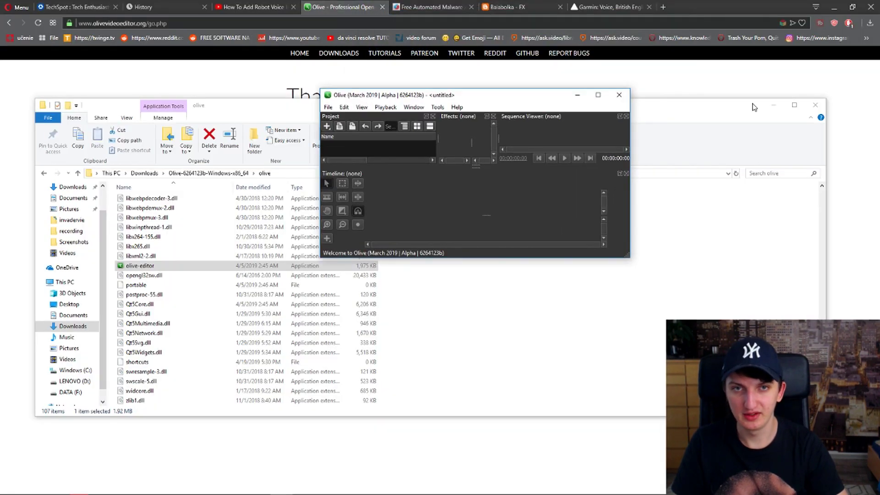
{"action": "left_click_drag", "start_coordinate": [628, 256], "coordinate": [812, 434]}
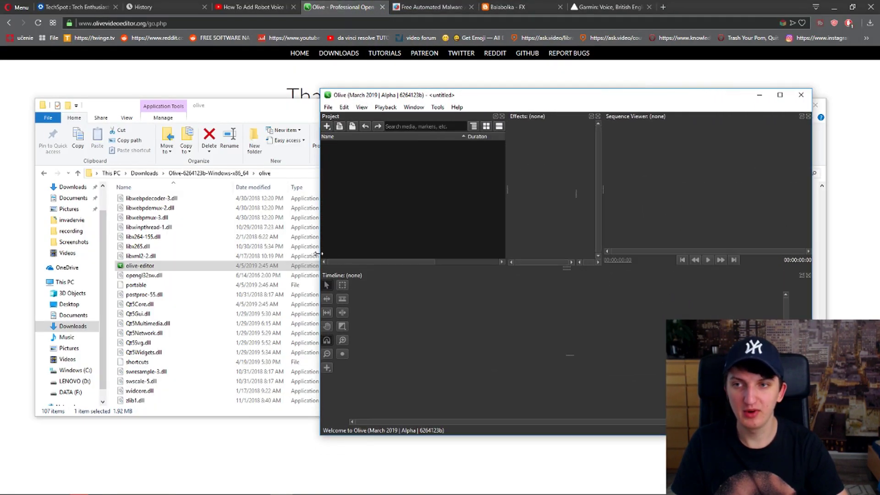
{"action": "left_click_drag", "start_coordinate": [319, 253], "coordinate": [156, 259]}
{"action": "left_click", "coordinate": [826, 195]}
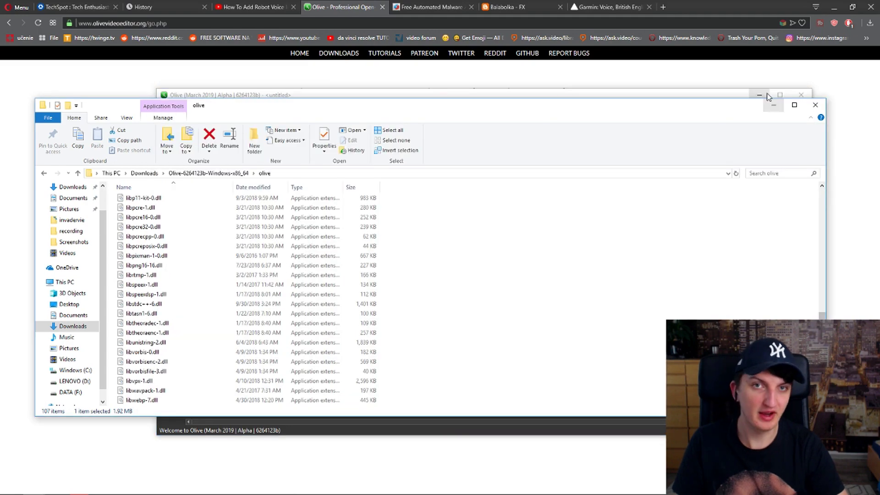
{"action": "left_click", "coordinate": [774, 101]}
- Close the malware-tool, Balabolka, Garmin voice and YouTube tabs in Opera, and bring up the AskReddit thread about morally wrong video game deeds
{"action": "middle_click", "coordinate": [468, 8]}
{"action": "middle_click", "coordinate": [469, 7]}
{"action": "left_click", "coordinate": [470, 6]}
{"action": "middle_click", "coordinate": [470, 7]}
{"action": "middle_click", "coordinate": [294, 6]}
{"action": "key", "text": "ctrl+shift+t"}
- Copy the Reddit thread's title, replace the text in Balabolka with it, and have it read aloud
{"action": "mouse_move", "coordinate": [187, 130]}
{"action": "left_mouse_down"}
{"action": "mouse_move", "coordinate": [550, 126]}
{"action": "mouse_move", "coordinate": [178, 130]}
{"action": "left_mouse_up"}
{"action": "key", "text": "ctrl+c"}
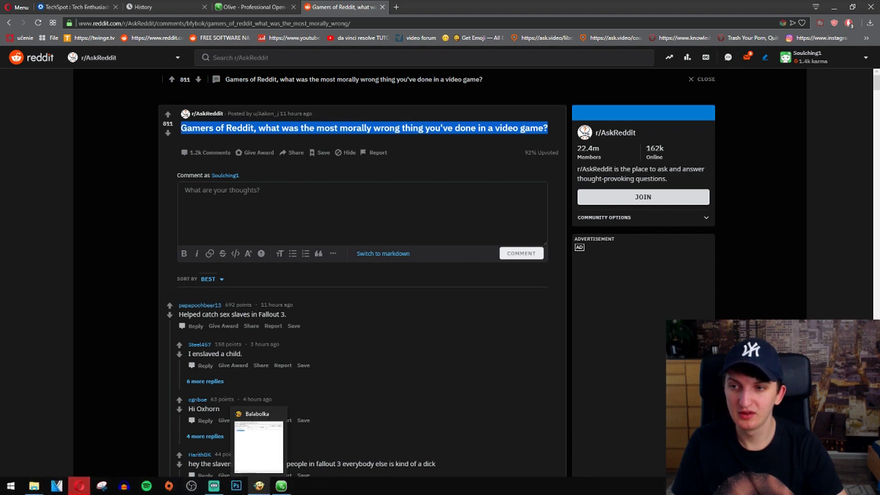
{"action": "left_click", "coordinate": [265, 493]}
{"action": "left_click", "coordinate": [406, 143]}
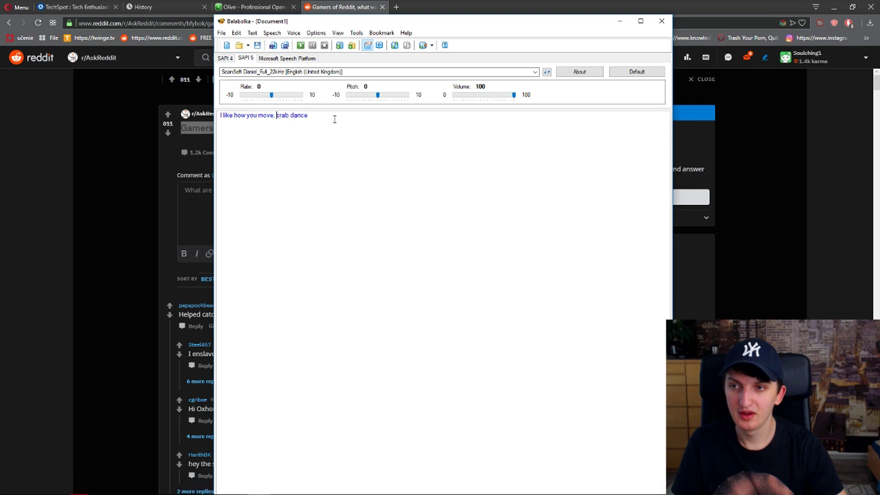
{"action": "left_click_drag", "start_coordinate": [318, 120], "coordinate": [218, 116]}
{"action": "key", "text": "ctrl+v"}
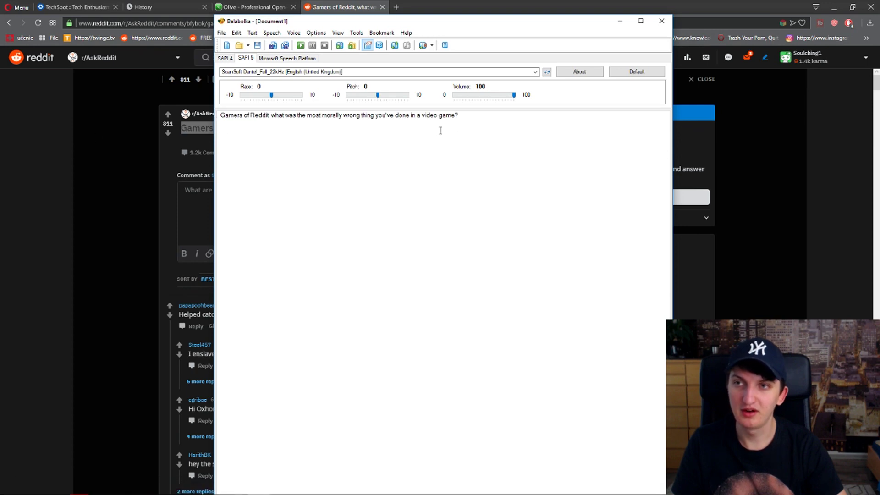
{"action": "left_click", "coordinate": [303, 46]}
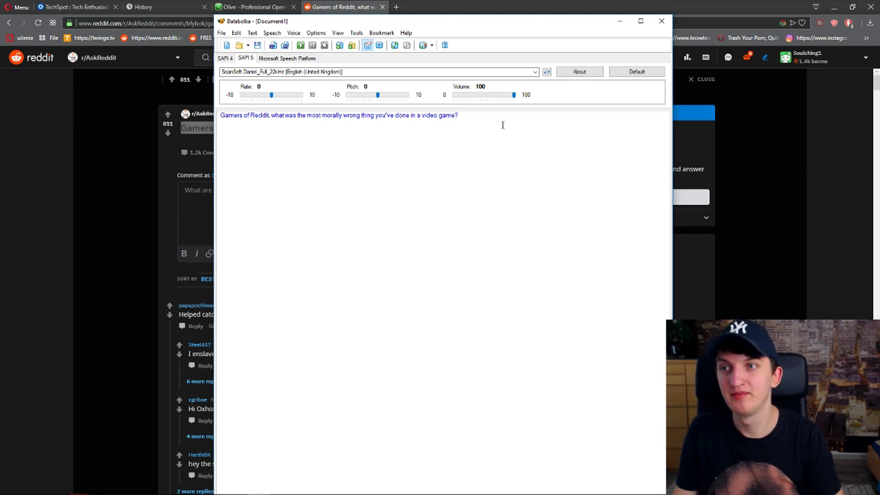
- Copy the comment "Dated three girls on Minecraft at once." into Balabolka below the other comments and have the whole text read aloud
{"action": "left_click_drag", "start_coordinate": [227, 280], "coordinate": [190, 279]}
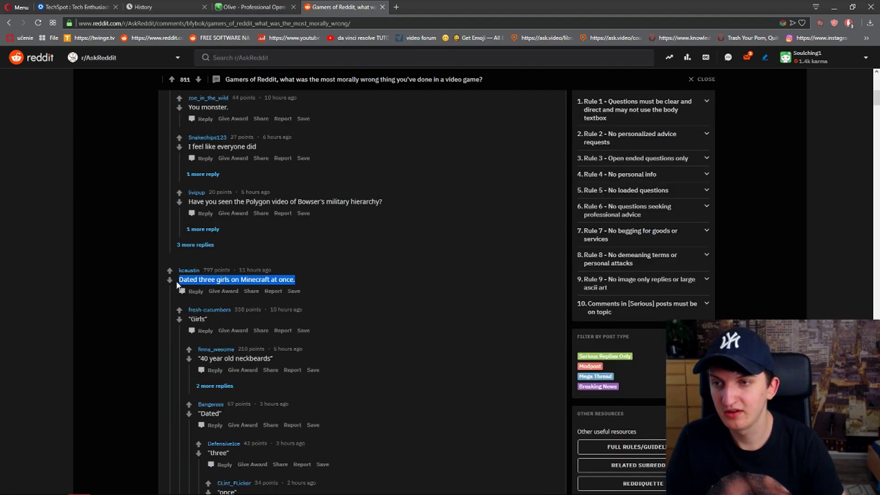
{"action": "key", "text": "alt+Tab"}
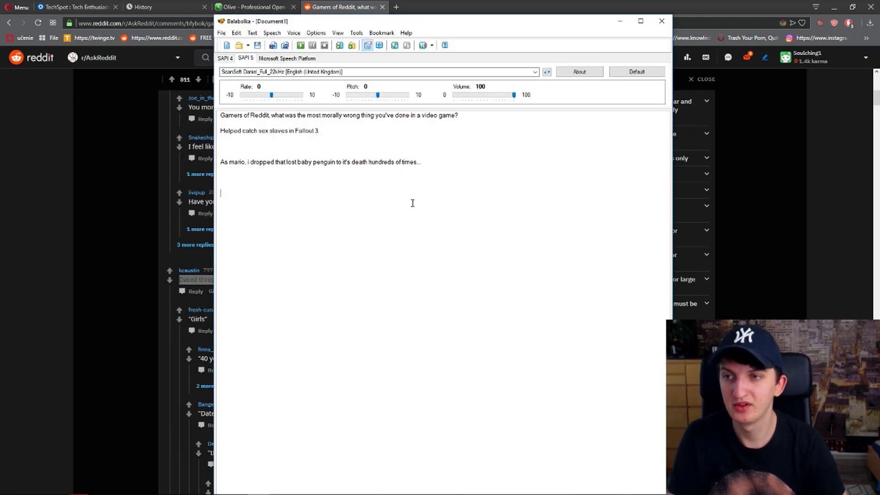
{"action": "type", "text": "Dated three girls on Minecraft at once."}
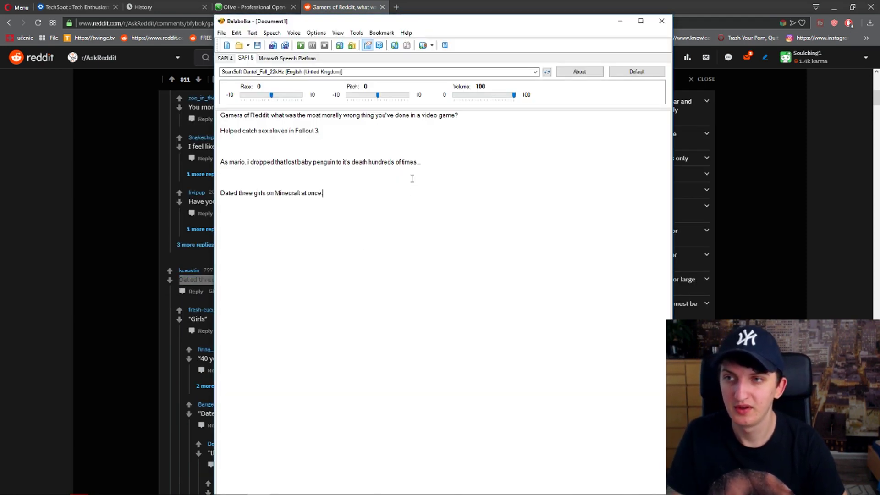
{"action": "left_click", "coordinate": [300, 45]}
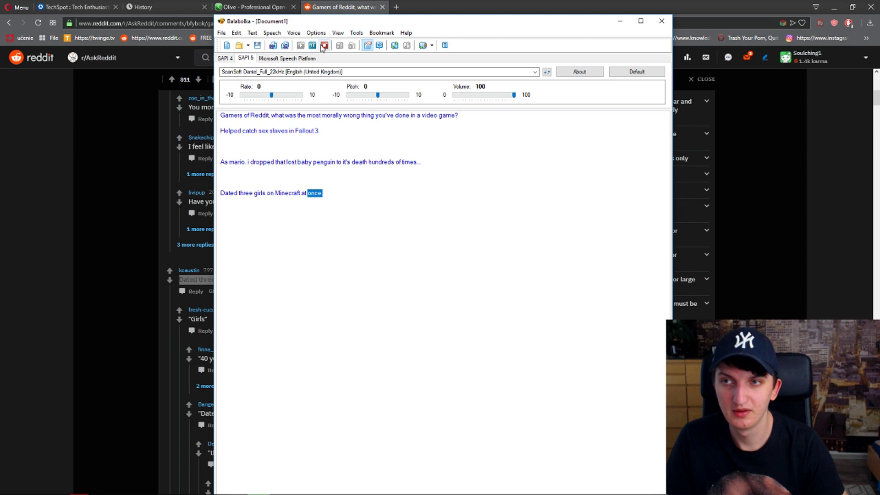
- Return to Opera, search for "reddit memes" in a new tab, and open the r/memes subreddit
{"action": "left_click", "coordinate": [161, 255]}
{"action": "scroll", "coordinate": [162, 183], "scroll_direction": "up", "scroll_amount": 10}
{"action": "left_click", "coordinate": [396, 7]}
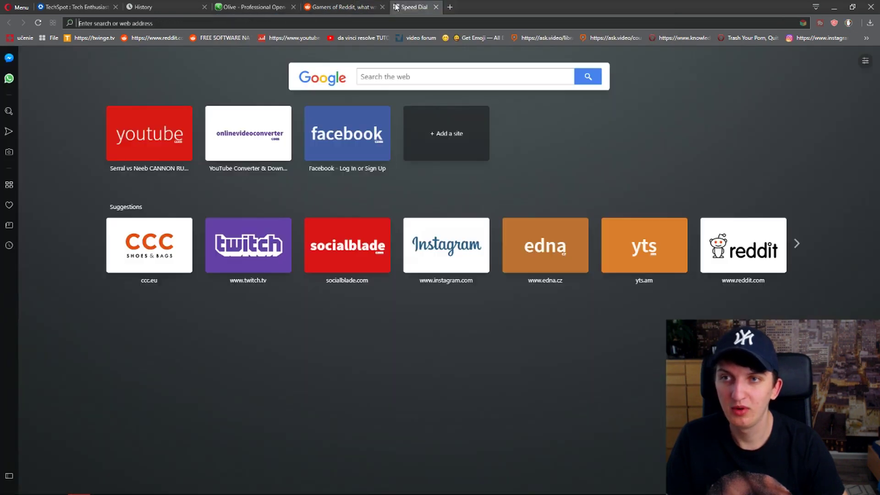
{"action": "type", "text": "r"}
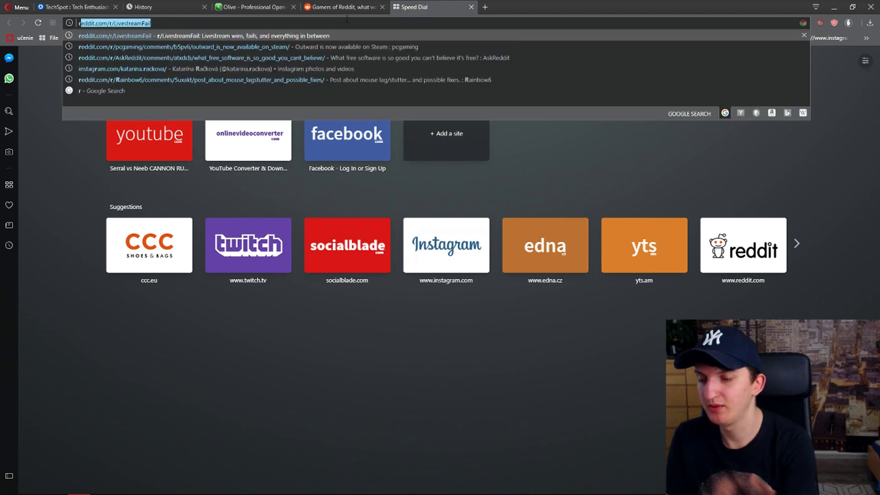
{"action": "type", "text": "eddit memes"}
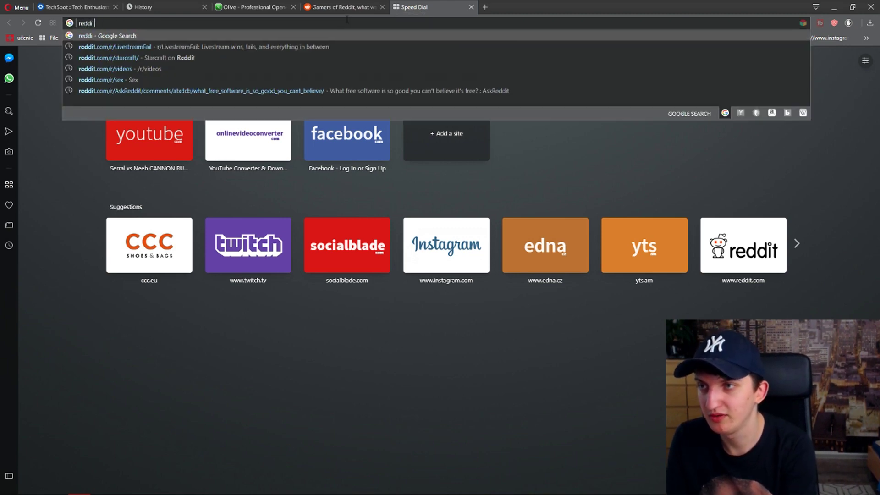
{"action": "key", "text": "Return"}
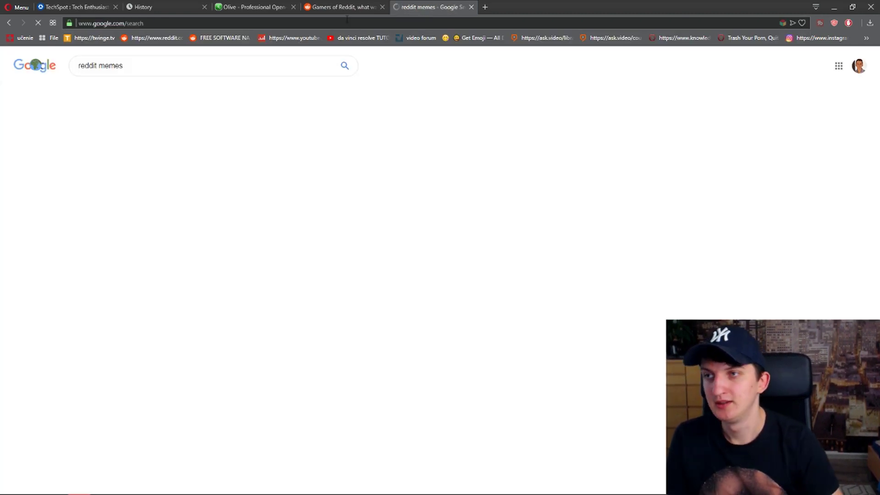
{"action": "left_click", "coordinate": [112, 138]}
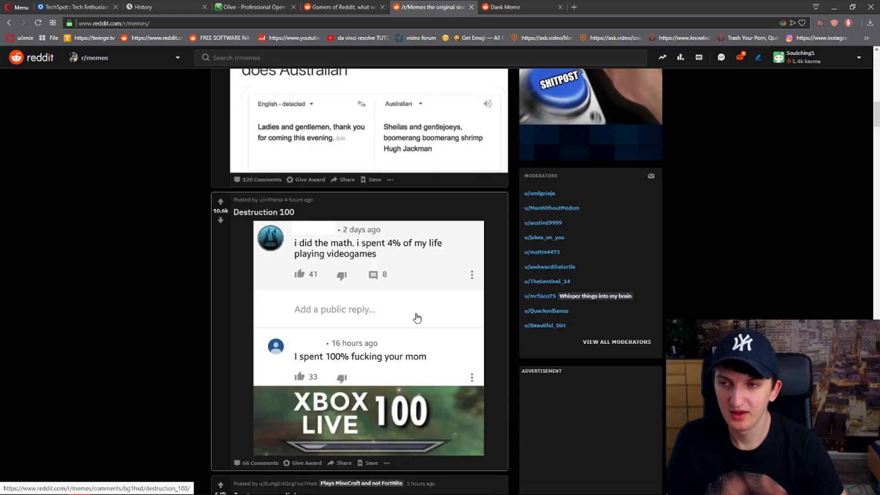
- Open the posts "Destruction 100" and "I need more than a weapon" in new tabs, and save the "Destruction 100" image to the Desktop
{"action": "middle_click", "coordinate": [417, 316]}
{"action": "scroll", "coordinate": [422, 310], "scroll_direction": "down", "scroll_amount": 15}
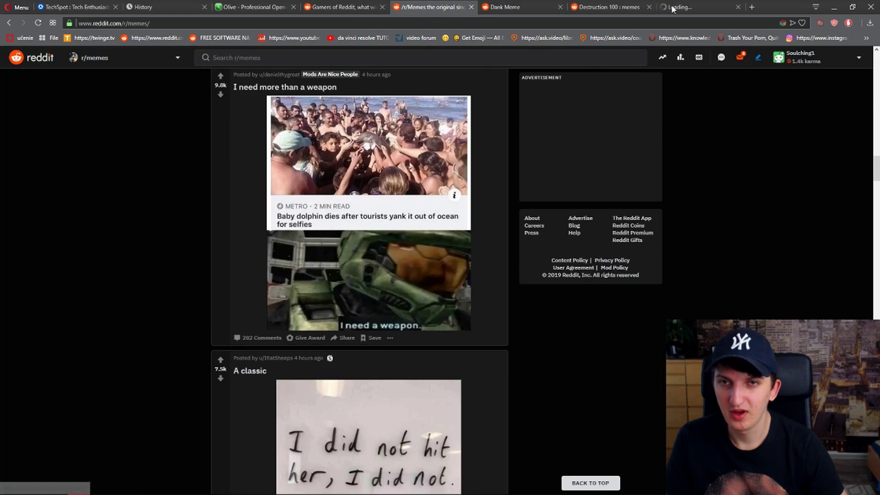
{"action": "left_click", "coordinate": [614, 7]}
{"action": "scroll", "coordinate": [367, 232], "scroll_direction": "down", "scroll_amount": 2}
{"action": "right_click", "coordinate": [339, 221]}
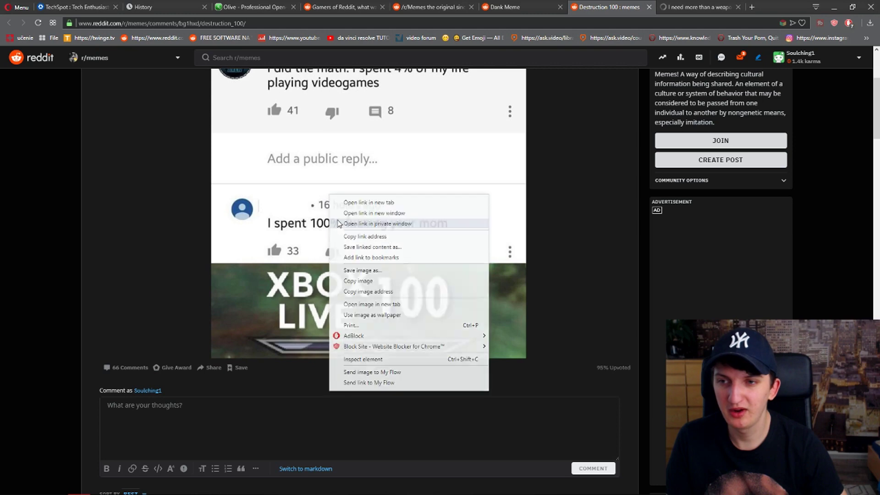
{"action": "left_click", "coordinate": [362, 271]}
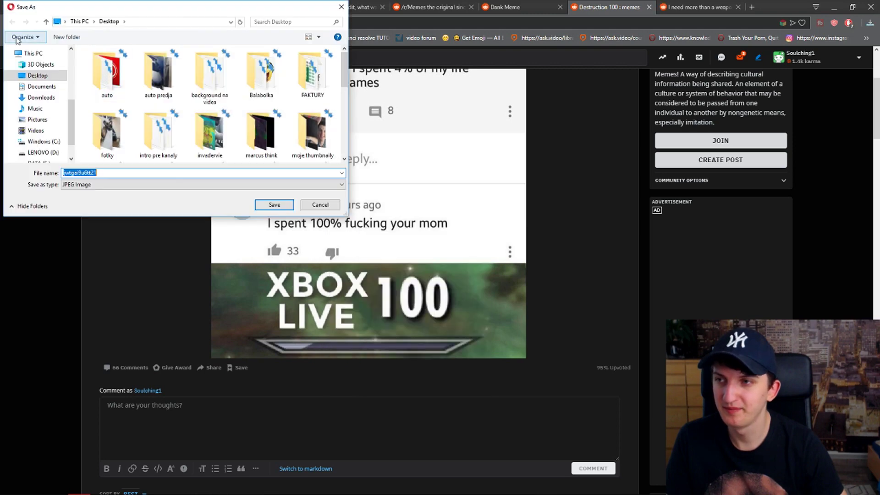
{"action": "left_click", "coordinate": [51, 77]}
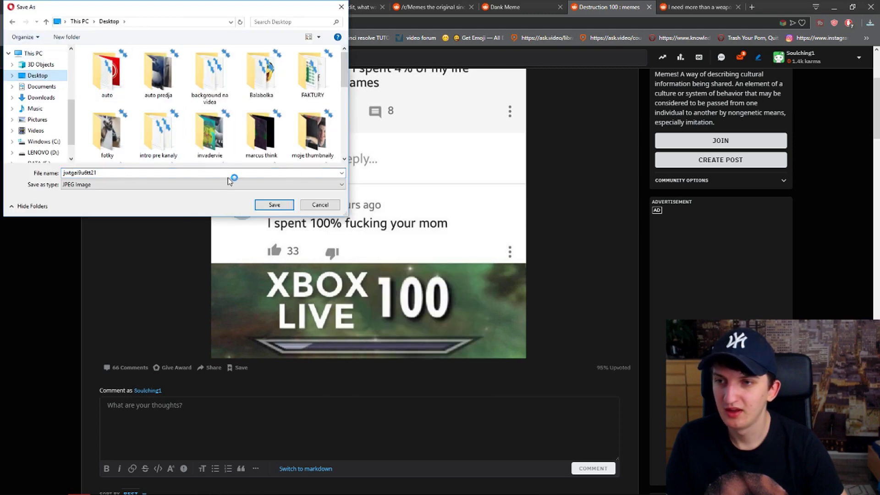
{"action": "left_click", "coordinate": [274, 205]}
- Save the image from the "I need more than a weapon" post to the Desktop as a JPEG
{"action": "left_click", "coordinate": [679, 7]}
{"action": "scroll", "coordinate": [419, 373], "scroll_direction": "down", "scroll_amount": 3}
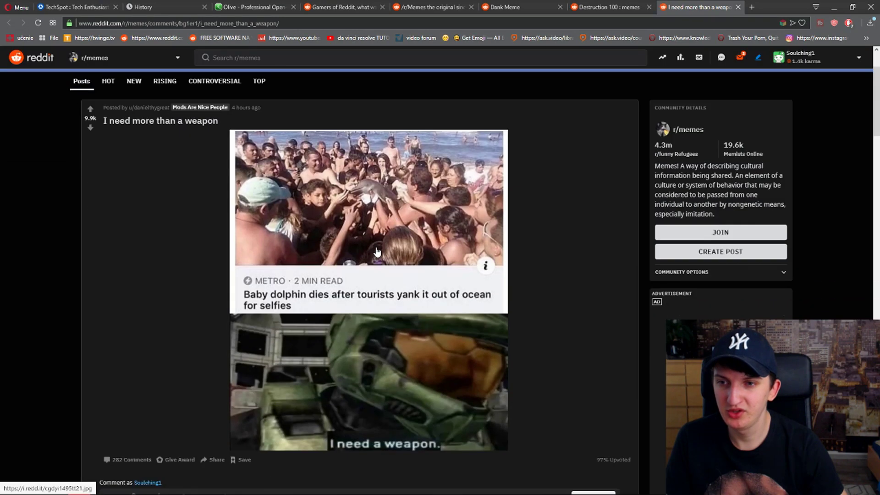
{"action": "right_click", "coordinate": [381, 242]}
{"action": "left_click", "coordinate": [444, 316]}
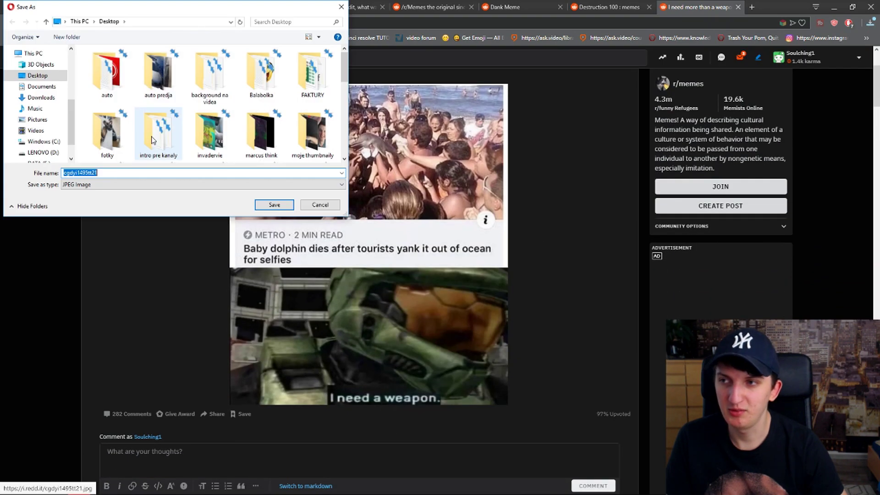
{"action": "left_click", "coordinate": [274, 205]}
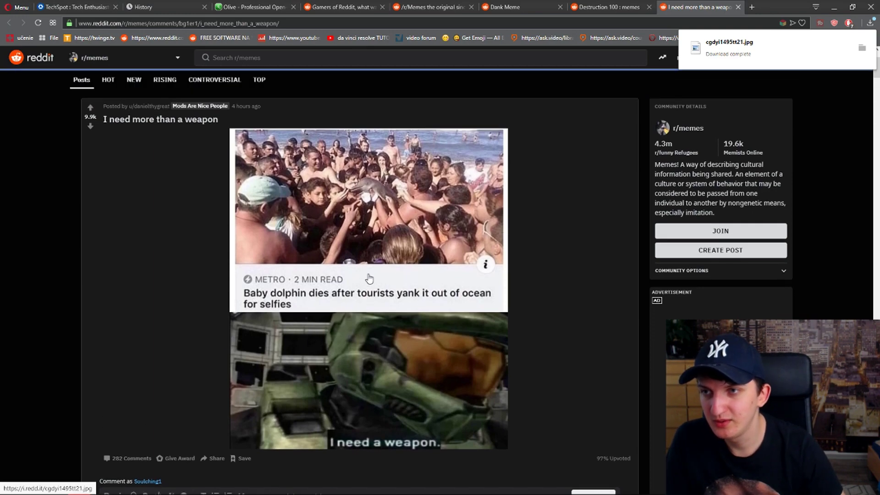
- Place Balabolka beside the meme and append "Baby dolphin dies after tourists yank it out of ocean for selfies" and "I need a weapon"
{"action": "mouse_move", "coordinate": [249, 493]}
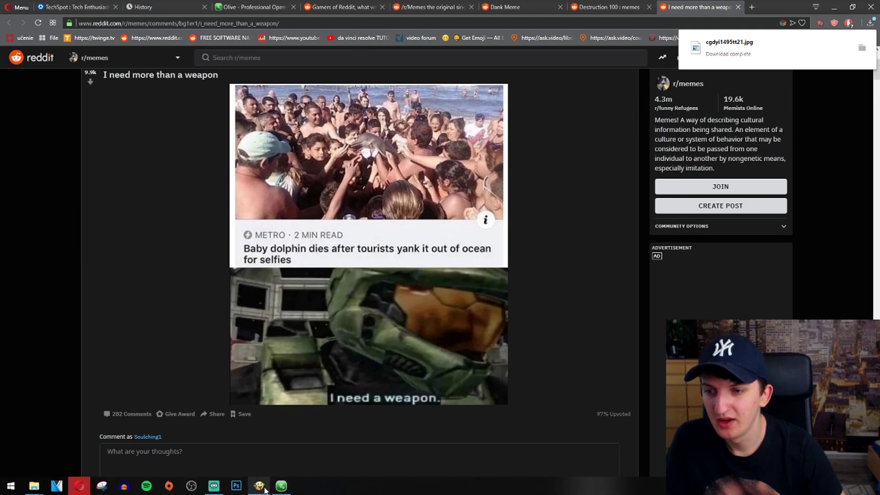
{"action": "left_click", "coordinate": [259, 491]}
{"action": "left_click_drag", "start_coordinate": [388, 27], "coordinate": [723, 54]}
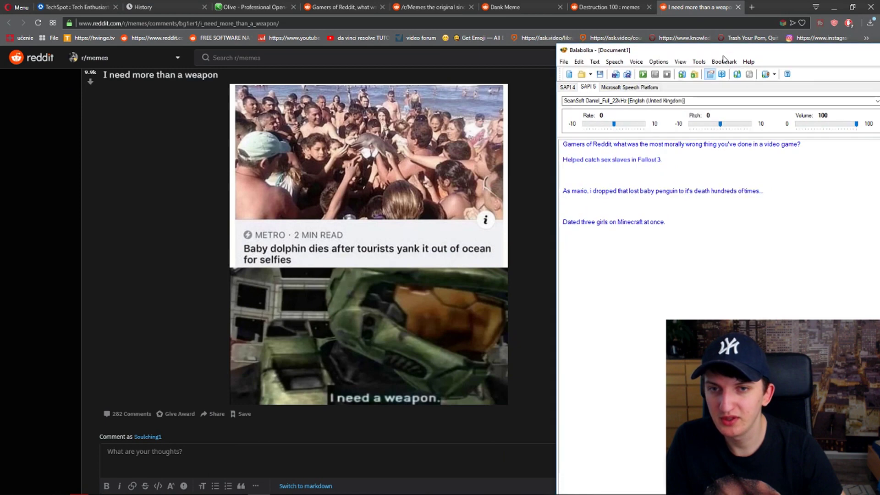
{"action": "left_click", "coordinate": [689, 228]}
{"action": "key", "text": "ctrl+End"}
{"action": "type", "text": "Baby"}
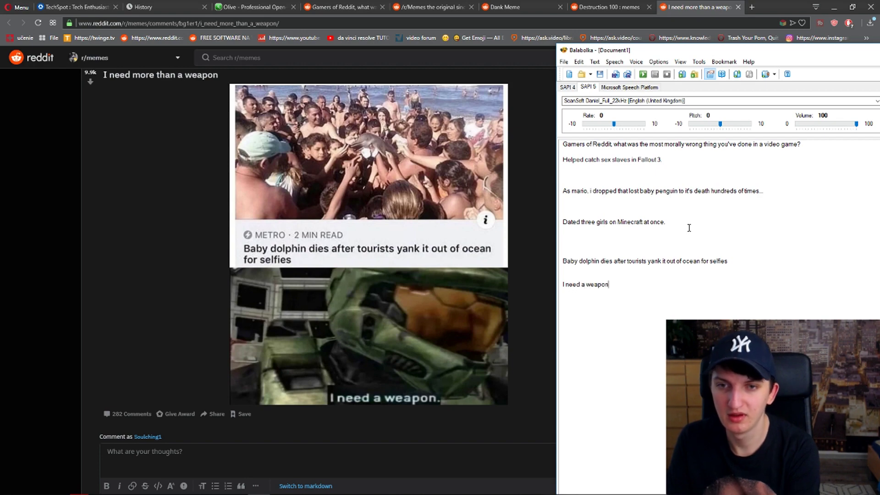
{"action": "key", "text": "Return"}
{"action": "key", "text": "Return"}
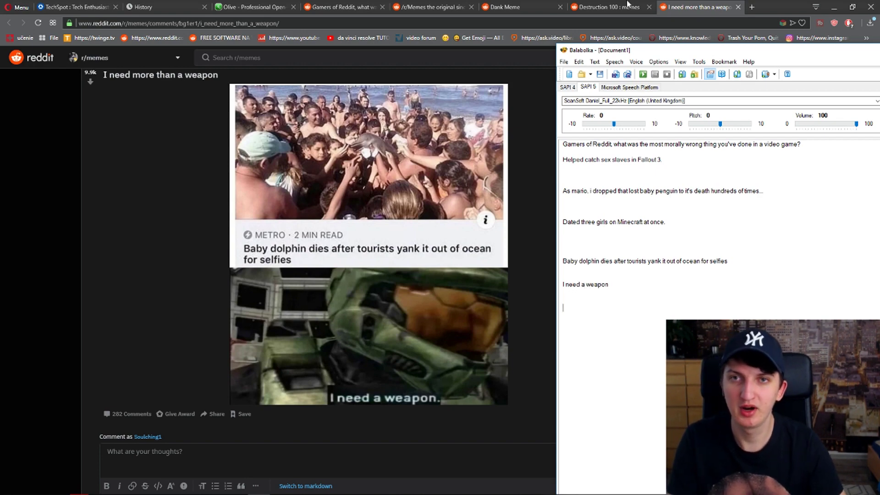
- Show the "Destruction 100" post and add its line "I did the math. I spent 4% of my life playing videogames" in Balabolka
{"action": "left_click", "coordinate": [610, 7]}
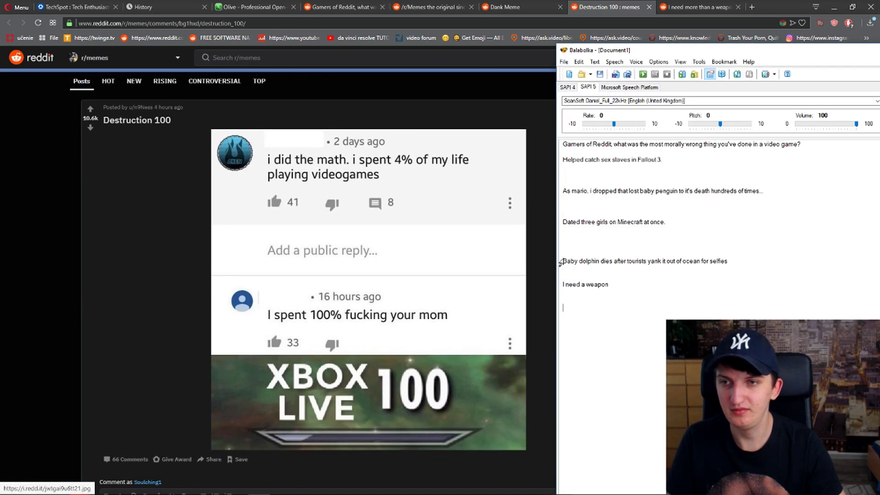
{"action": "key", "text": "Return"}
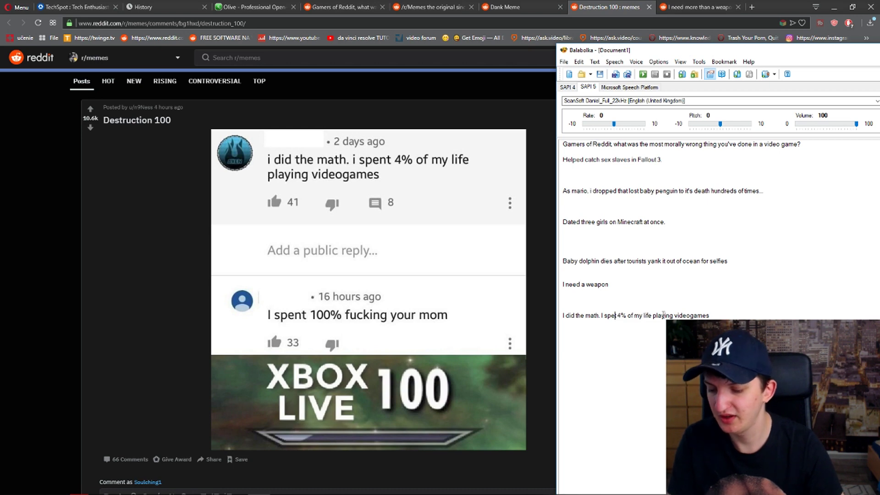
{"action": "type", "text": "nt"}
{"action": "key", "text": "End"}
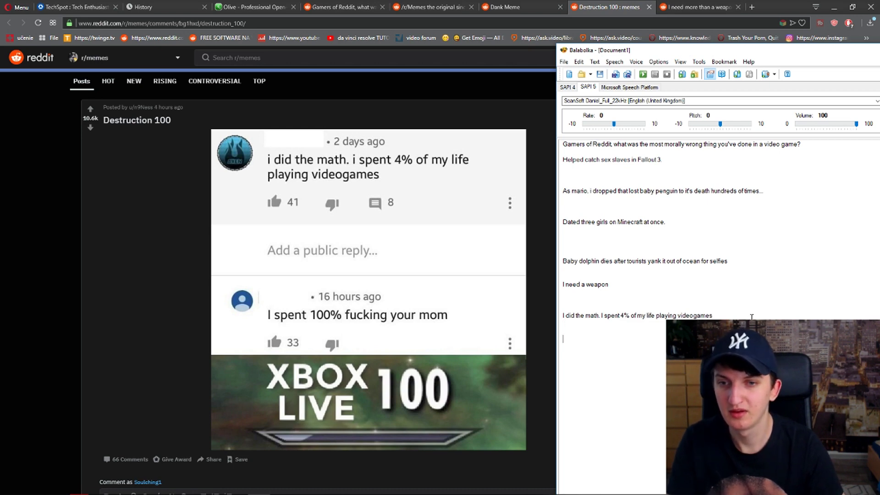
- Append the lines "I spend 100% enjoying time with your mom" and "X BOX DESTRUCTION 100 LEVEL" to the Balabolka text
{"action": "type", "text": "I spend 100%"}
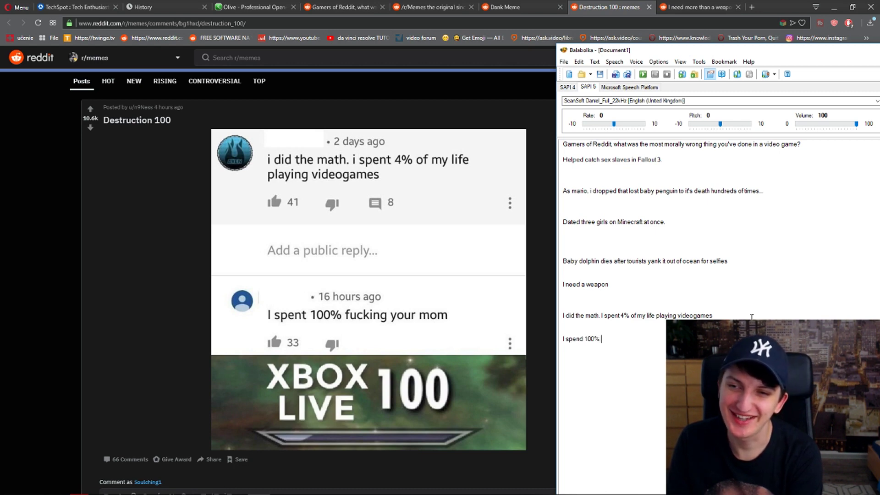
{"action": "type", "text": "en"}
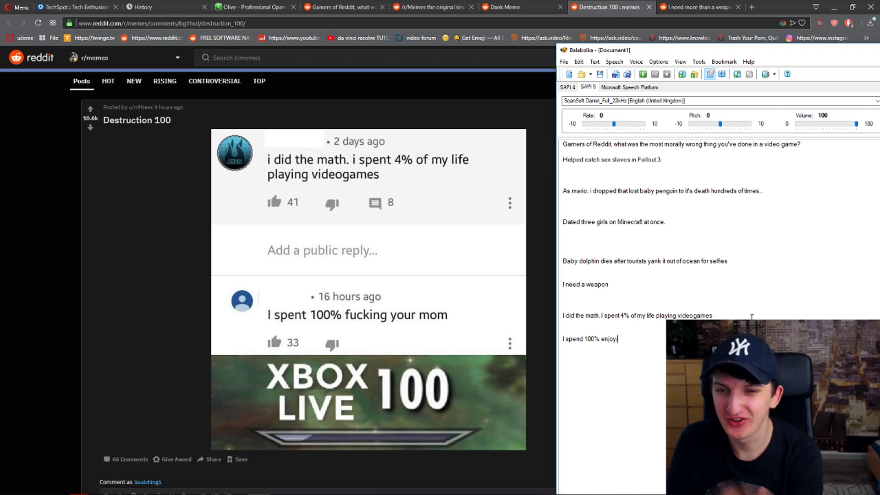
{"action": "type", "text": "joying time with your m"}
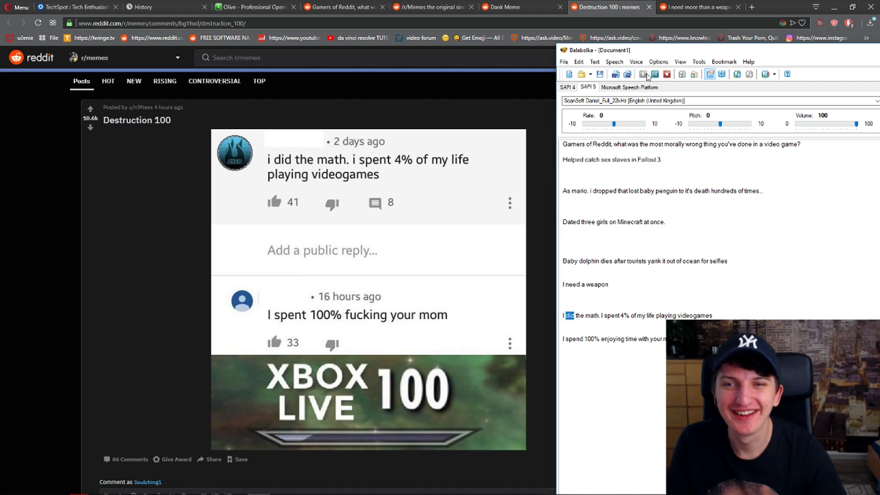
{"action": "type", "text": "om"}
{"action": "key", "text": "Return"}
{"action": "key", "text": "Return"}
{"action": "type", "text": "X BOX DESTRUCTION 100 LEVEL"}
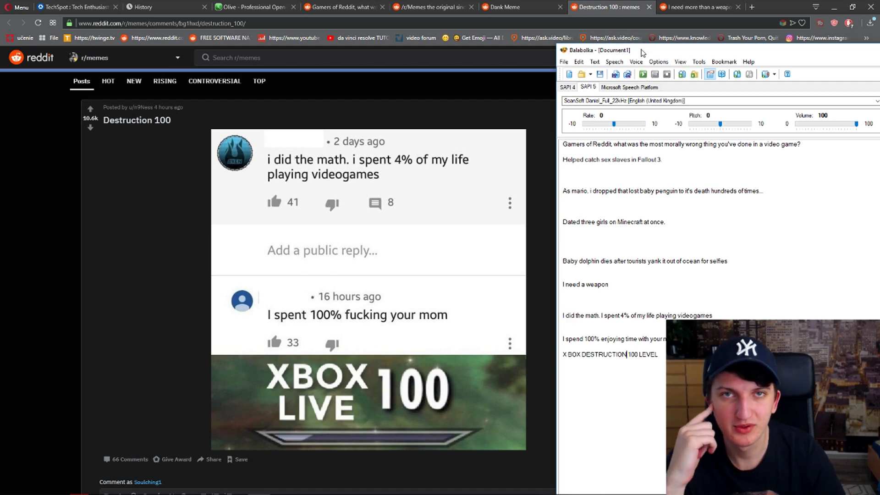
- Save the narration as a Wave audio file on the Desktop under the suggested file name
{"action": "left_click_drag", "start_coordinate": [642, 53], "coordinate": [565, 52]}
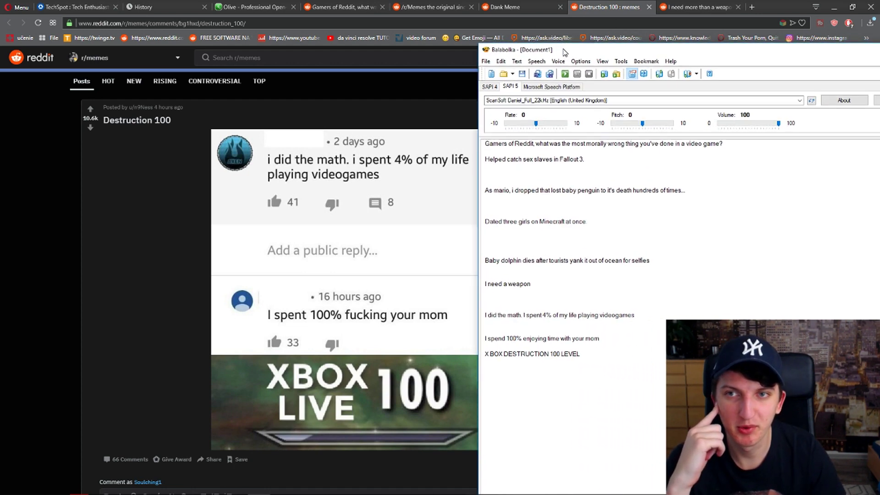
{"action": "left_click", "coordinate": [485, 61]}
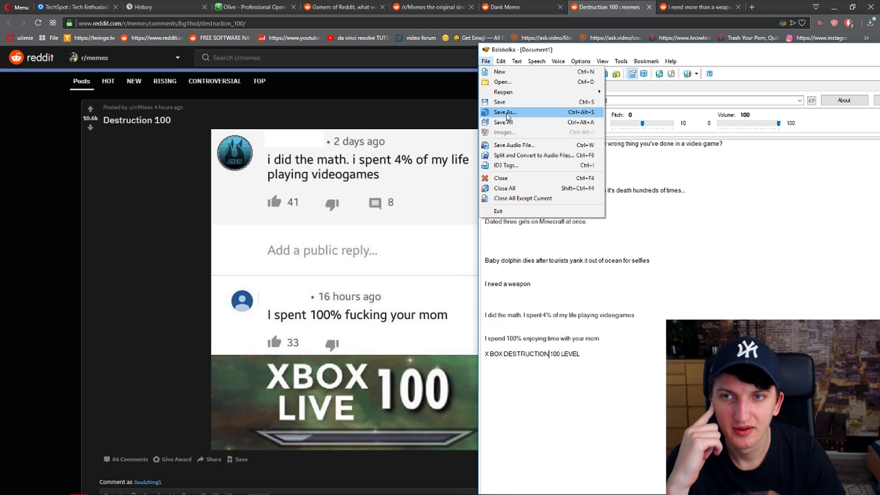
{"action": "left_click", "coordinate": [510, 146]}
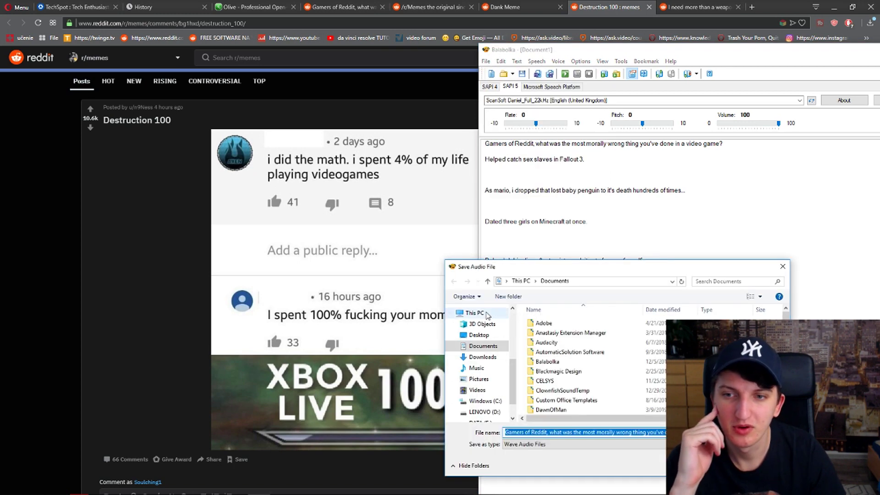
{"action": "left_click", "coordinate": [486, 335]}
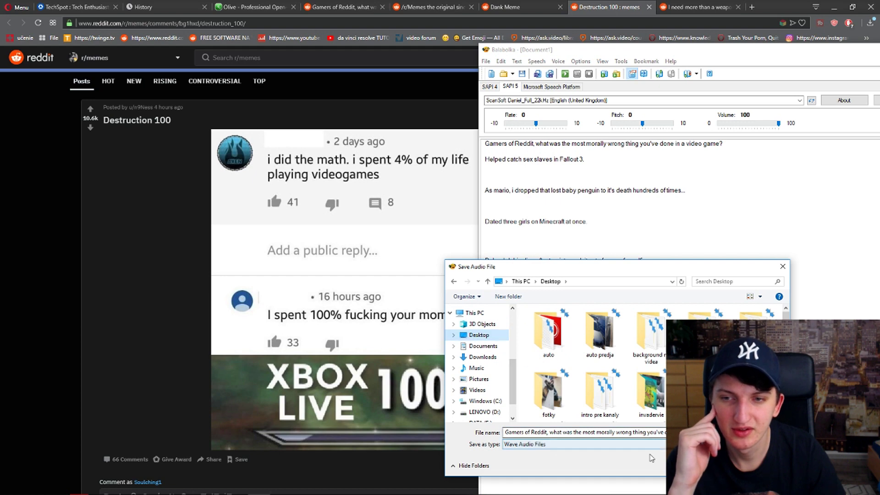
{"action": "key", "text": "Return"}
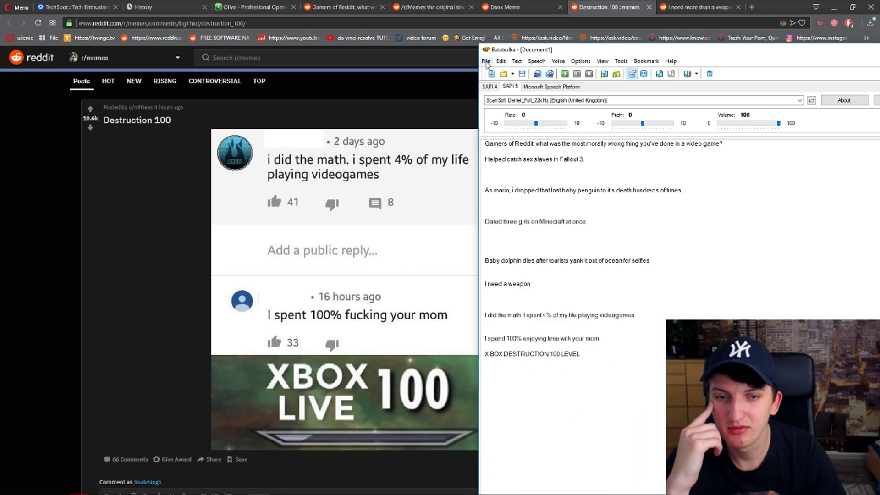
{"action": "left_click", "coordinate": [486, 61]}
{"action": "left_click", "coordinate": [505, 112]}
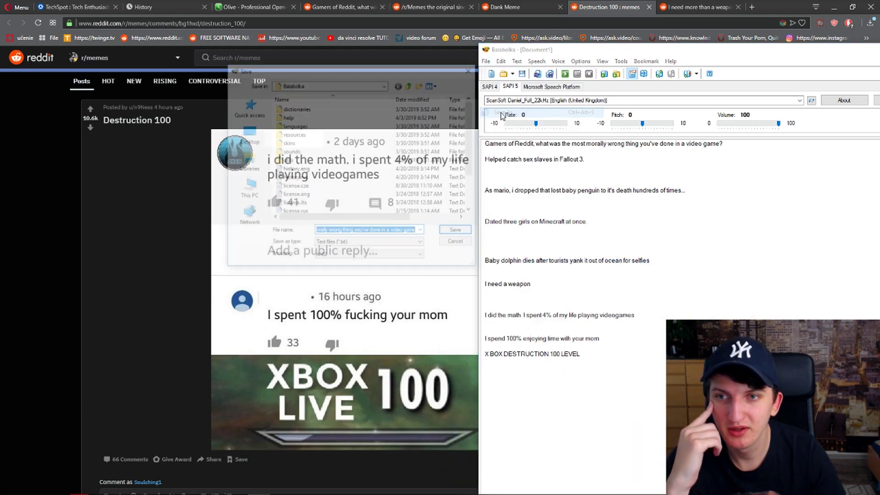
{"action": "left_click", "coordinate": [247, 133]}
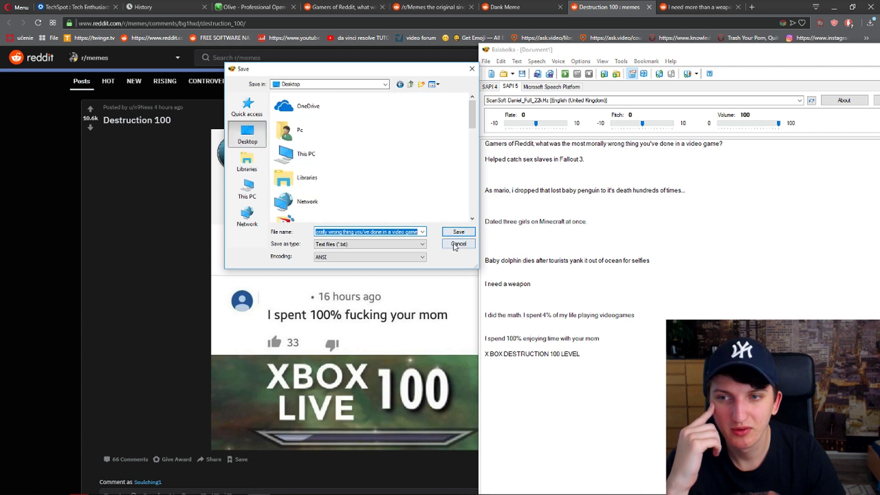
{"action": "left_click", "coordinate": [458, 231]}
{"action": "left_click", "coordinate": [486, 62]}
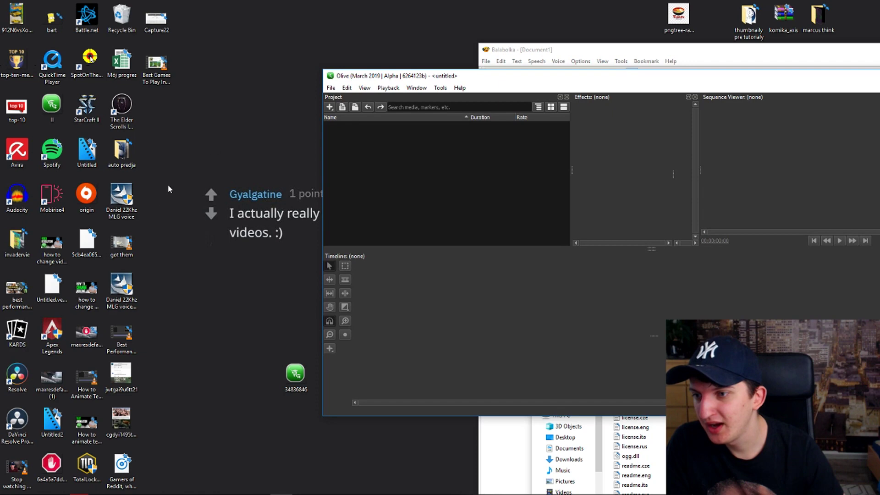
- Add the "Gamers of Reddit" audio file from the Desktop to the Olive timeline, maximize the editor, and play the narration
{"action": "left_click_drag", "start_coordinate": [121, 468], "coordinate": [406, 345]}
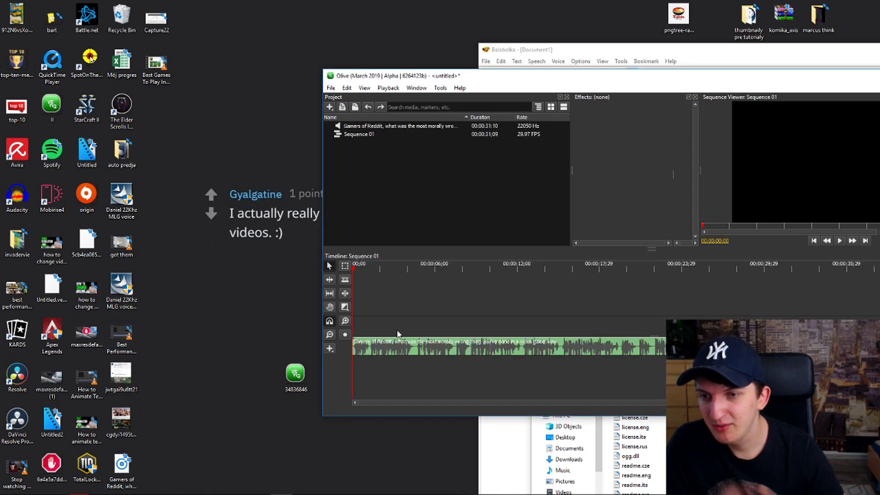
{"action": "left_click_drag", "start_coordinate": [502, 83], "coordinate": [369, 92]}
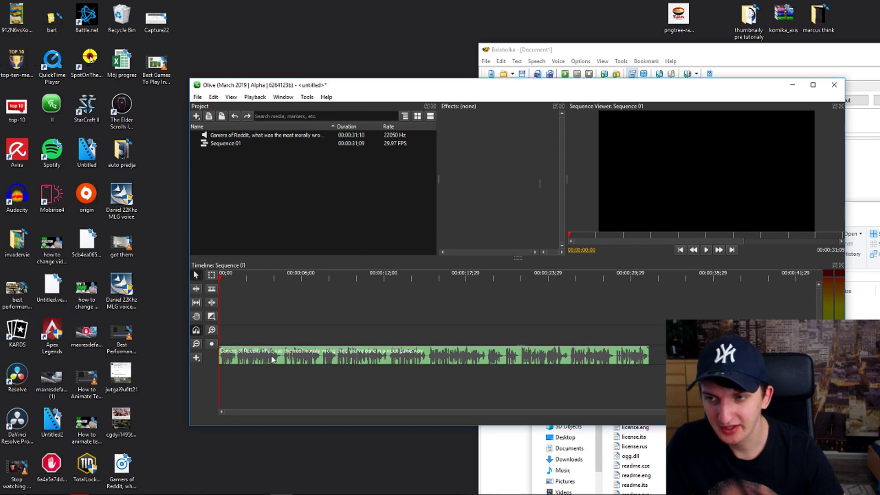
{"action": "double_click", "coordinate": [391, 83]}
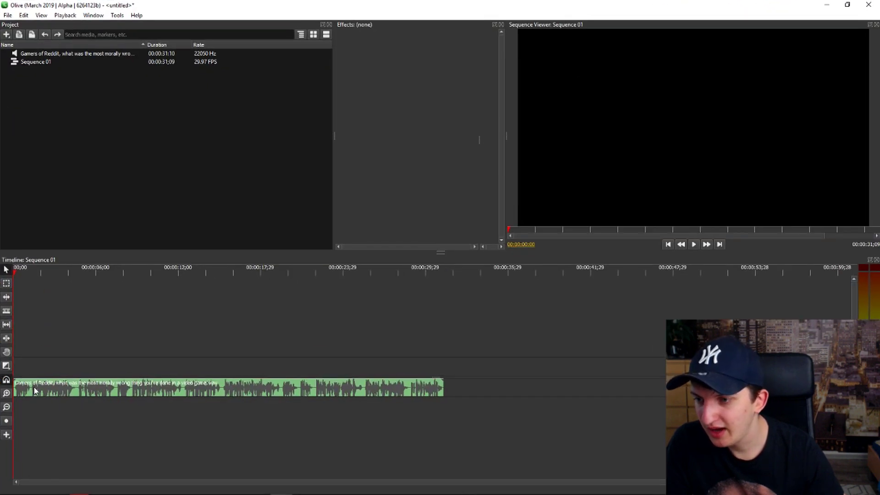
{"action": "key", "text": "space"}
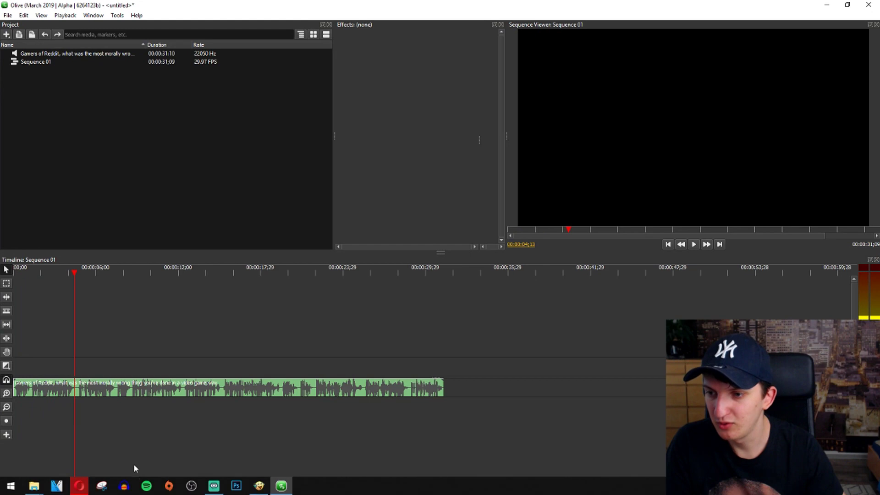
- Snip the title block of the "Gamers of Reddit" post with Snipping Tool and save it to the Desktop as a JPEG
{"action": "left_click", "coordinate": [120, 489]}
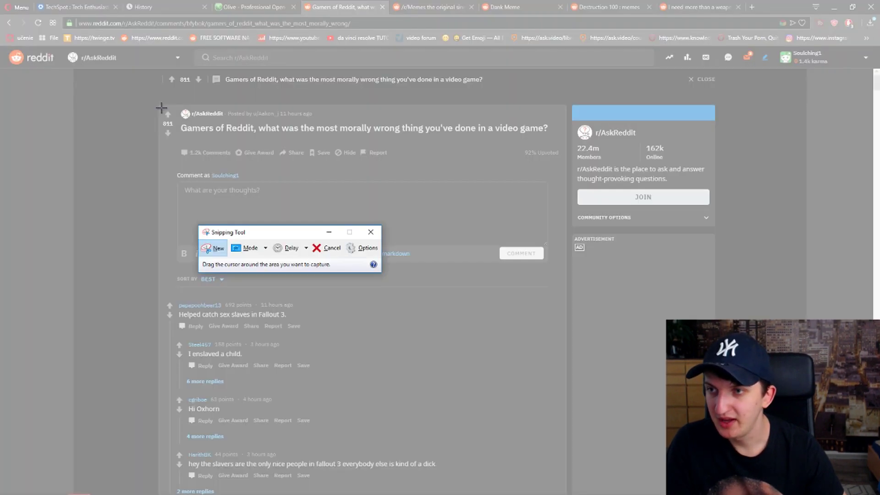
{"action": "left_click_drag", "start_coordinate": [161, 106], "coordinate": [568, 160]}
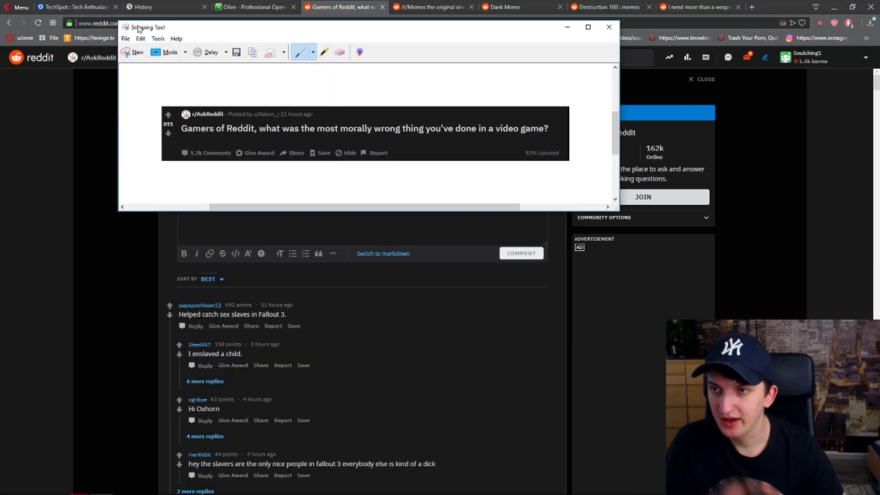
{"action": "left_click", "coordinate": [125, 39]}
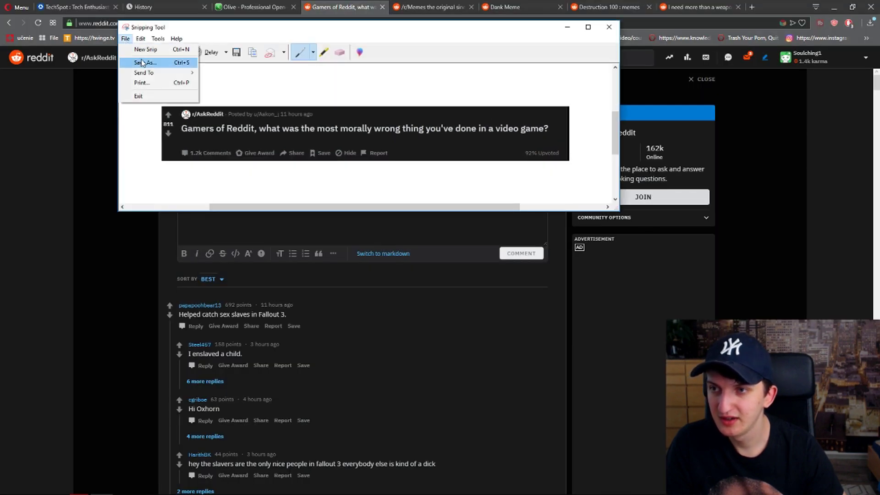
{"action": "left_click", "coordinate": [138, 62]}
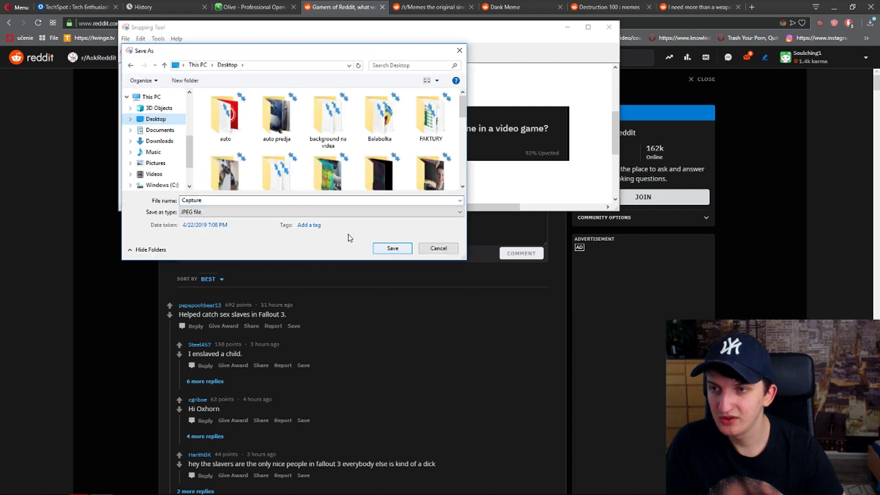
{"action": "left_click", "coordinate": [409, 252]}
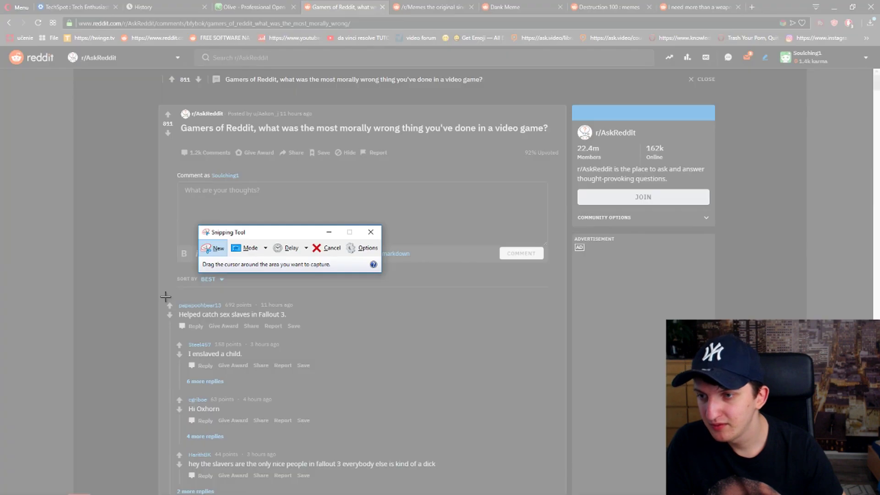
- Snip the comment "Helped catch sex slaves in Fallout 3." and save it to the Desktop as Capture2, replacing the existing JPEG
{"action": "left_click_drag", "start_coordinate": [164, 298], "coordinate": [330, 337]}
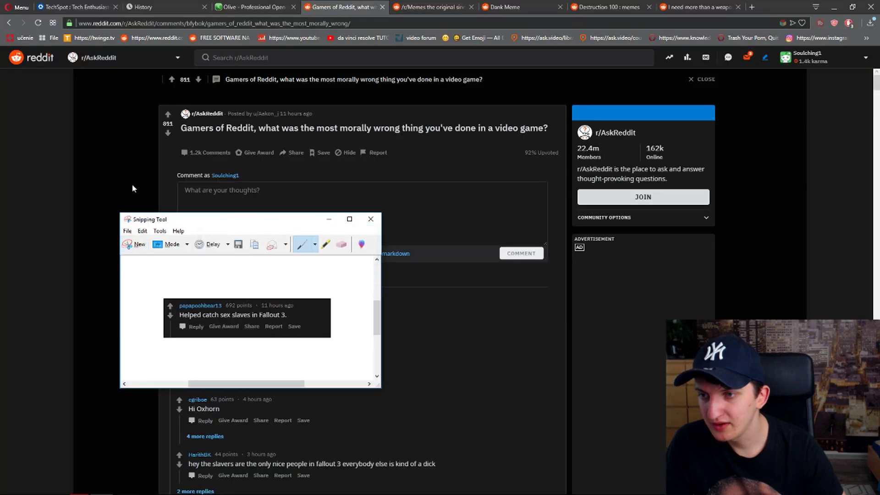
{"action": "left_click", "coordinate": [145, 254]}
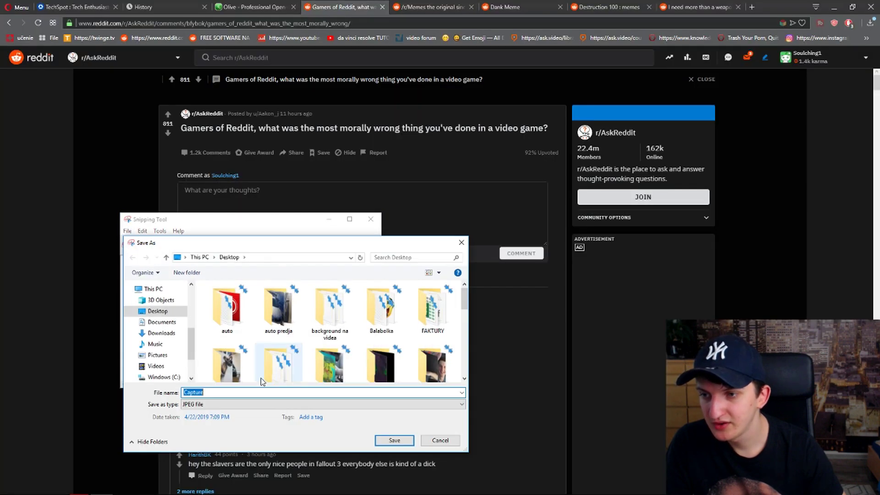
{"action": "type", "text": "2"}
{"action": "left_click", "coordinate": [395, 440]}
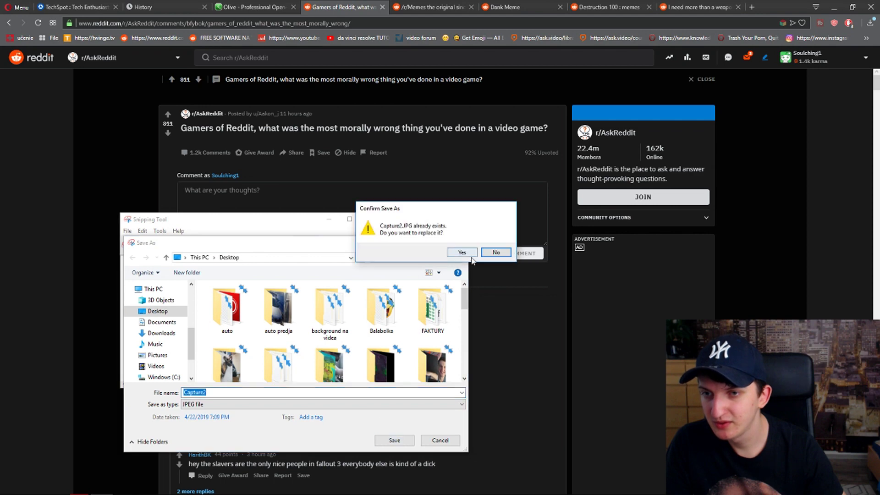
{"action": "left_click", "coordinate": [474, 256]}
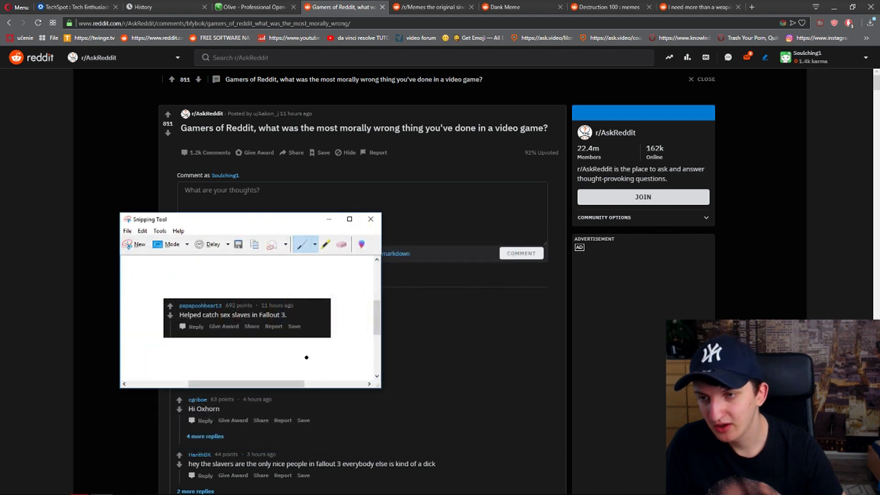
{"action": "left_click", "coordinate": [372, 222]}
- Snip the comment about Mario dropping the lost baby penguin and save it to the Desktop as a JPEG
{"action": "scroll", "coordinate": [317, 298], "scroll_direction": "down", "scroll_amount": 4}
{"action": "left_click", "coordinate": [102, 488]}
{"action": "left_click", "coordinate": [216, 248]}
{"action": "left_click_drag", "start_coordinate": [163, 320], "coordinate": [415, 360]}
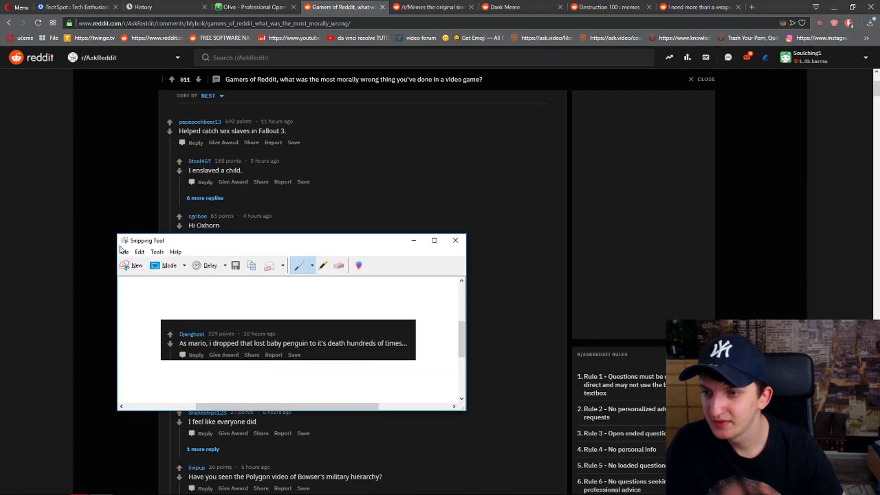
{"action": "left_click", "coordinate": [125, 252]}
{"action": "left_click", "coordinate": [135, 274]}
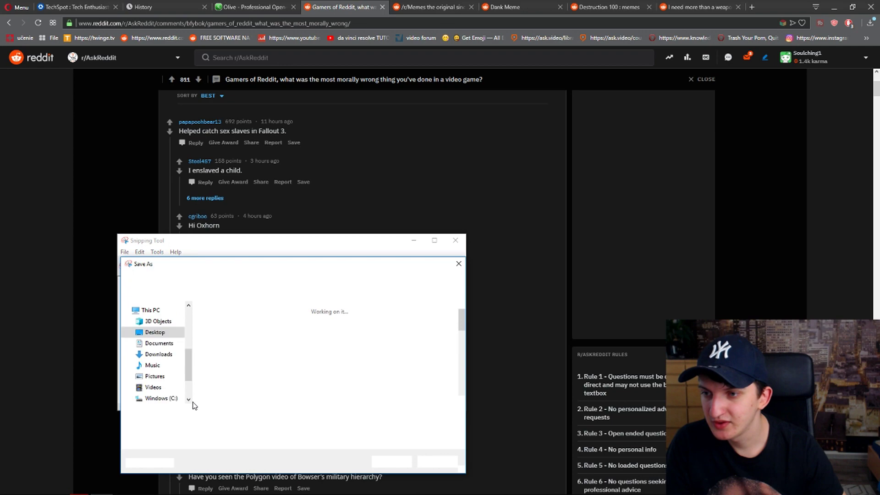
{"action": "left_click", "coordinate": [402, 460]}
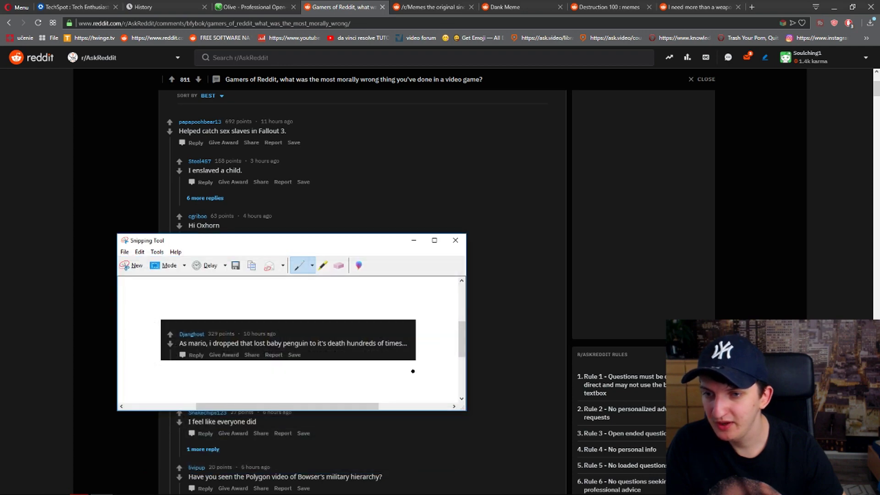
- Snip the comment "Dated three girls on Minecraft at once.", save it to the Desktop as Capture5, and close Snipping Tool
{"action": "left_click", "coordinate": [130, 266]}
{"action": "scroll", "coordinate": [230, 330], "scroll_direction": "down", "scroll_amount": 2}
{"action": "key", "text": "Escape"}
{"action": "scroll", "coordinate": [362, 284], "scroll_direction": "down", "scroll_amount": 5}
{"action": "left_click", "coordinate": [207, 249]}
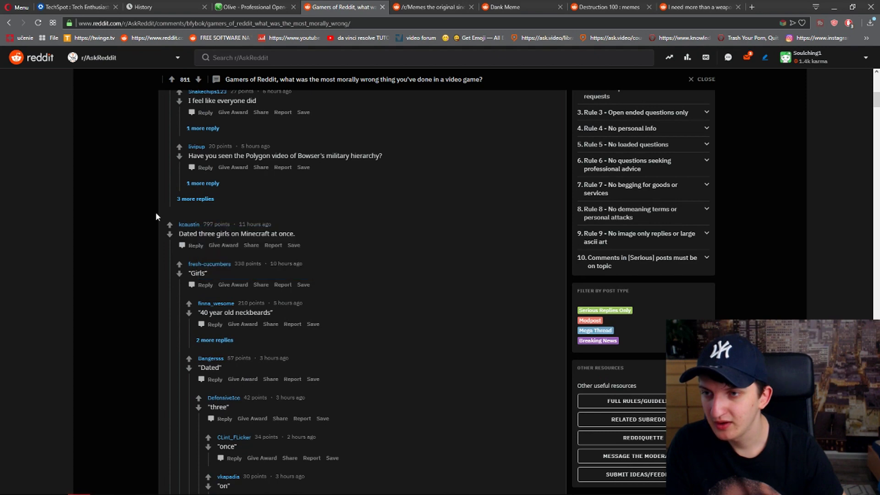
{"action": "left_click_drag", "start_coordinate": [162, 213], "coordinate": [322, 260]}
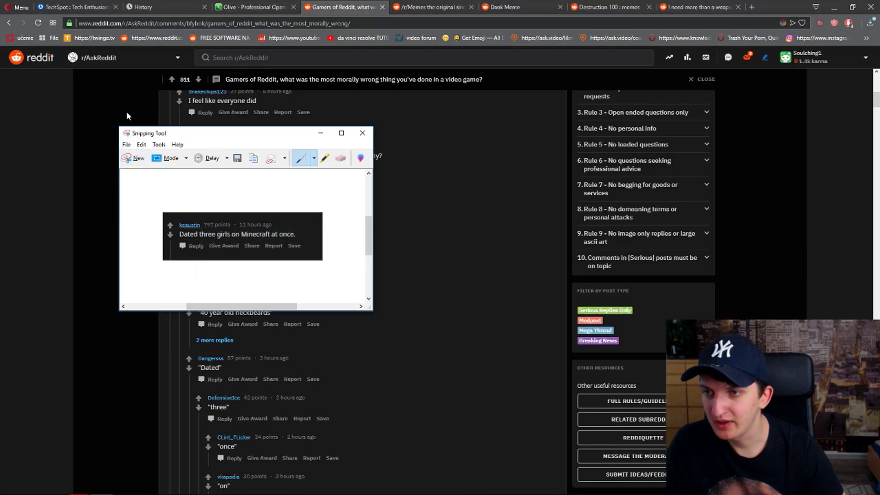
{"action": "left_click", "coordinate": [127, 145]}
{"action": "left_click", "coordinate": [140, 165]}
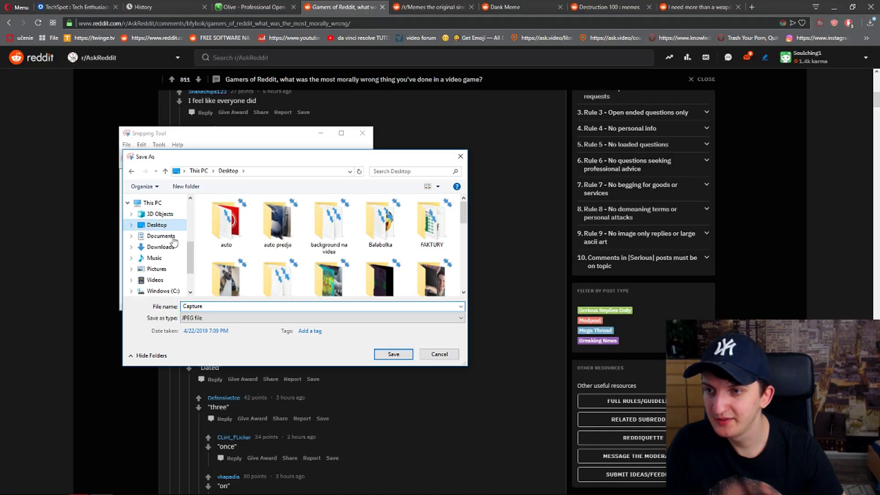
{"action": "type", "text": "capture5"}
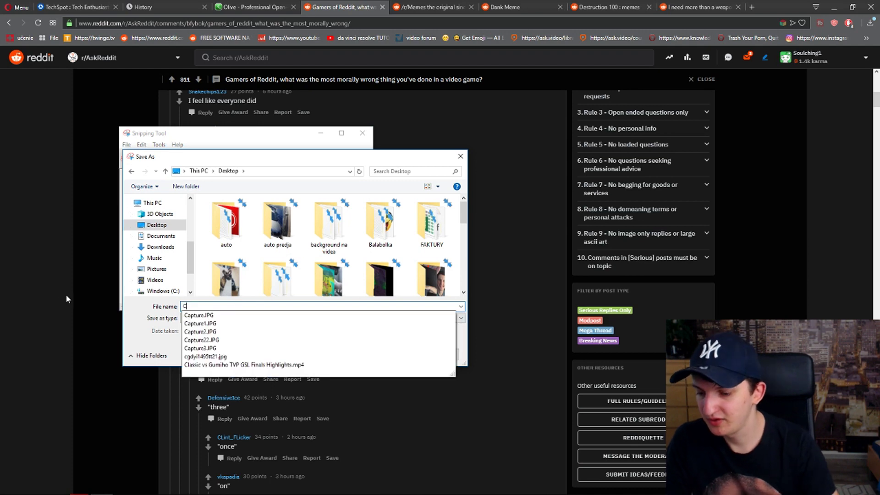
{"action": "key", "text": "Return"}
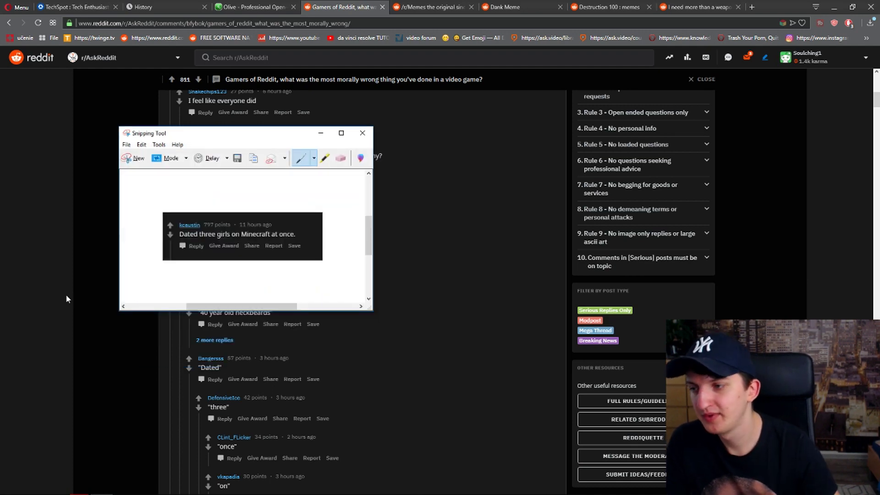
{"action": "left_click", "coordinate": [360, 132]}
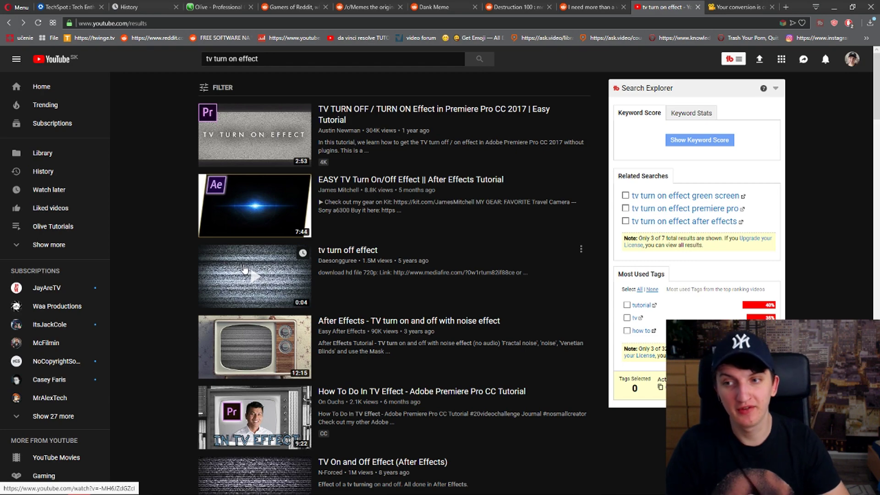
- Look through the "tv turn on effect" search results and open the 4-second "tv turn off effect" video
{"action": "scroll", "coordinate": [238, 274], "scroll_direction": "down", "scroll_amount": 1}
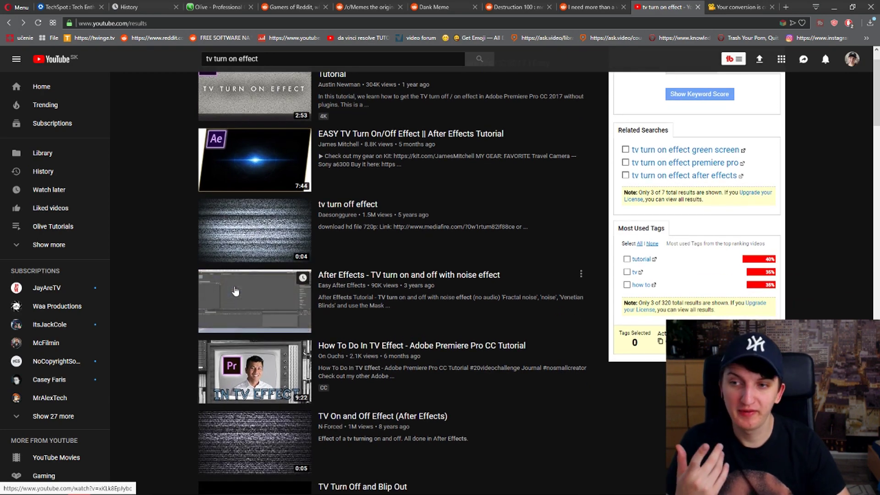
{"action": "scroll", "coordinate": [229, 321], "scroll_direction": "down", "scroll_amount": 3}
{"action": "scroll", "coordinate": [257, 290], "scroll_direction": "up", "scroll_amount": 4}
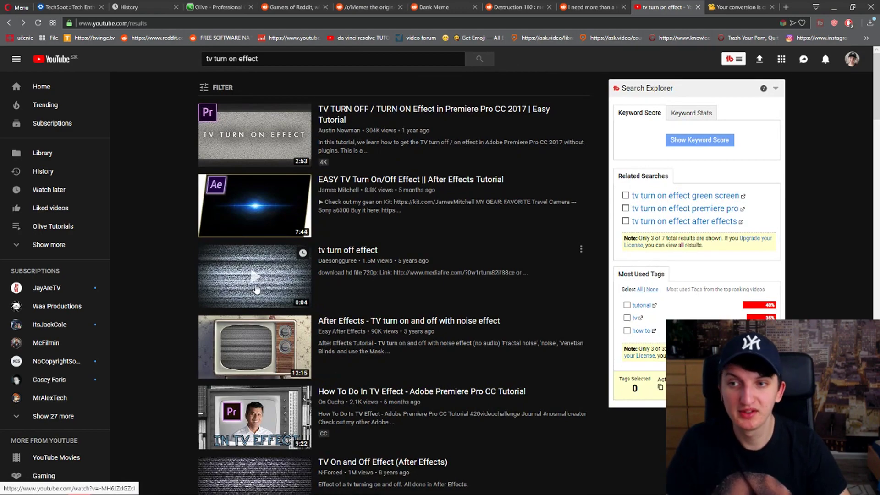
{"action": "left_click", "coordinate": [348, 250]}
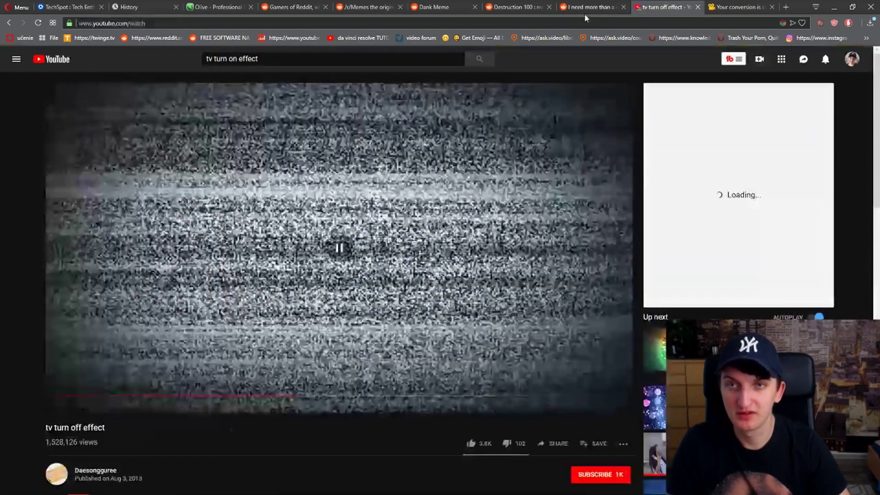
- Switch to OnlineVideoConverter and start converting the "tv turn off effect" YouTube link to .mp4
{"action": "left_click", "coordinate": [739, 7]}
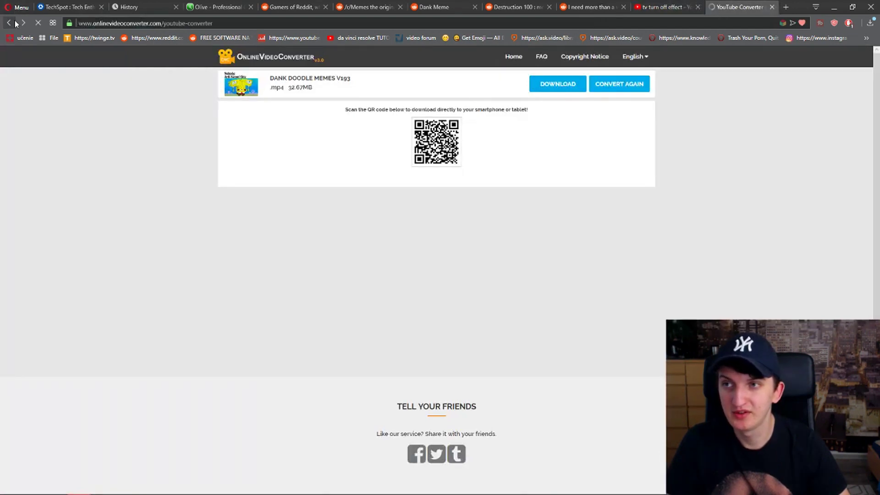
{"action": "left_click", "coordinate": [296, 109]}
{"action": "type", "text": "https://www.youtube.com/watch?v=-MH6JZdGZcI"}
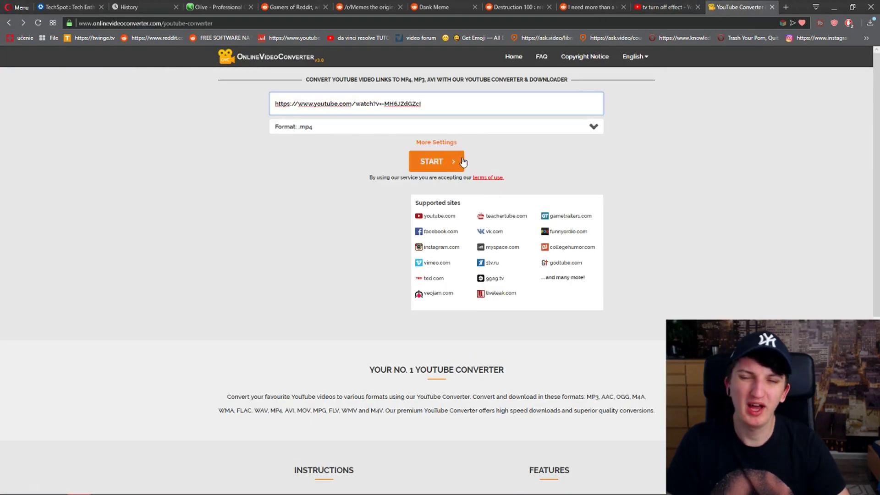
{"action": "left_click", "coordinate": [462, 161]}
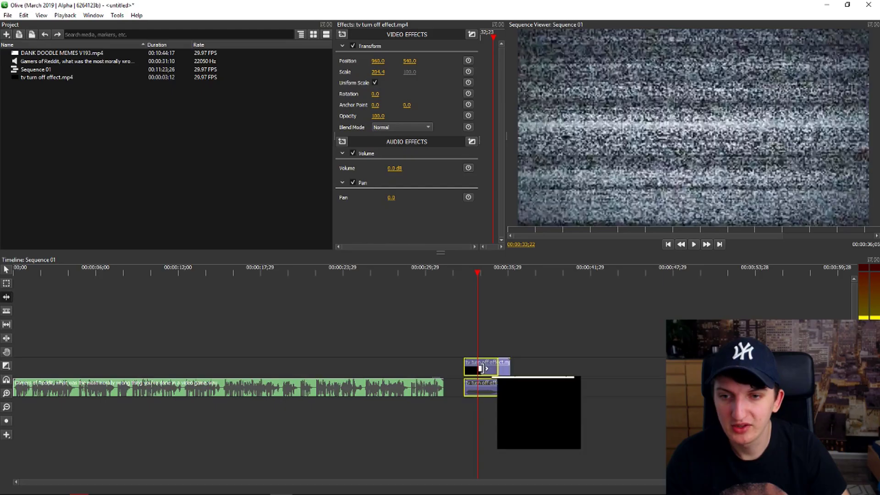
- In Olive, trim the end of the tv turn off effect.mp4 clip back to about 33;12
{"action": "left_click_drag", "start_coordinate": [480, 368], "coordinate": [470, 368]}
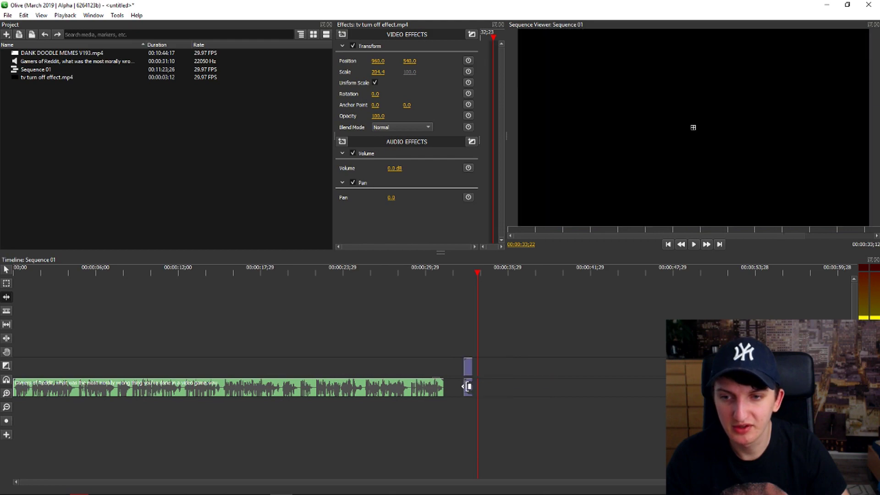
{"action": "left_click", "coordinate": [462, 404]}
{"action": "left_click", "coordinate": [466, 277]}
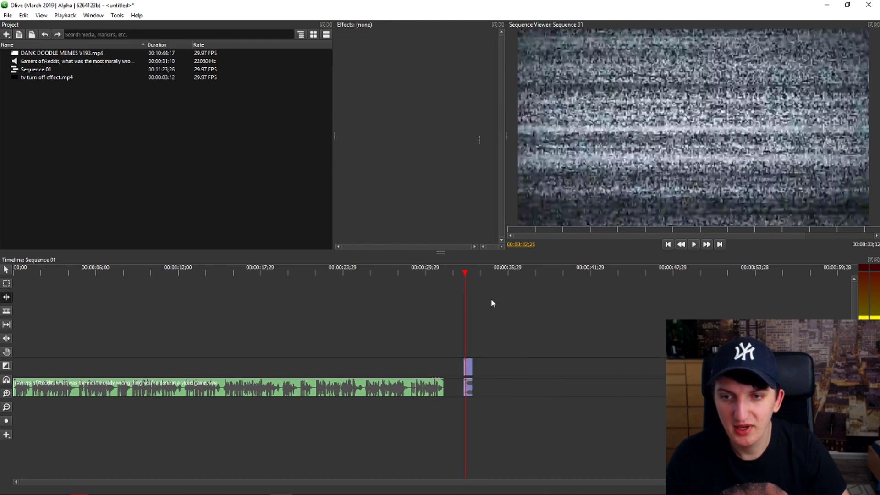
- Shorten the TV static clip further so it ends at about 33;02, and check the sequence playback
{"action": "key", "text": "Home"}
{"action": "key", "text": "space"}
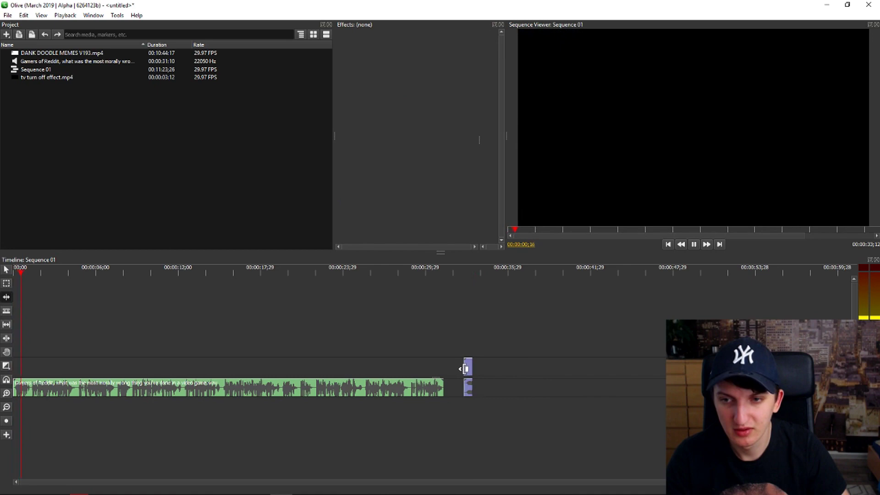
{"action": "left_click", "coordinate": [466, 368]}
{"action": "left_click", "coordinate": [470, 405]}
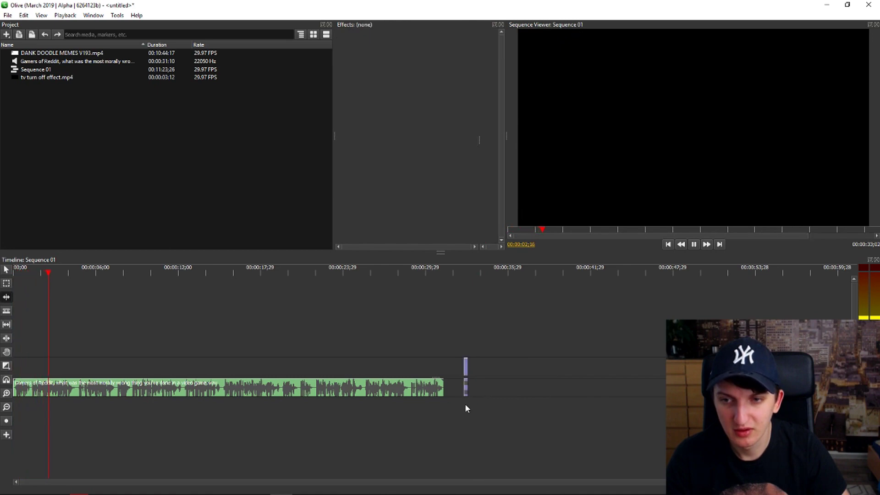
{"action": "left_click", "coordinate": [461, 272]}
{"action": "left_click_drag", "start_coordinate": [464, 274], "coordinate": [466, 274]}
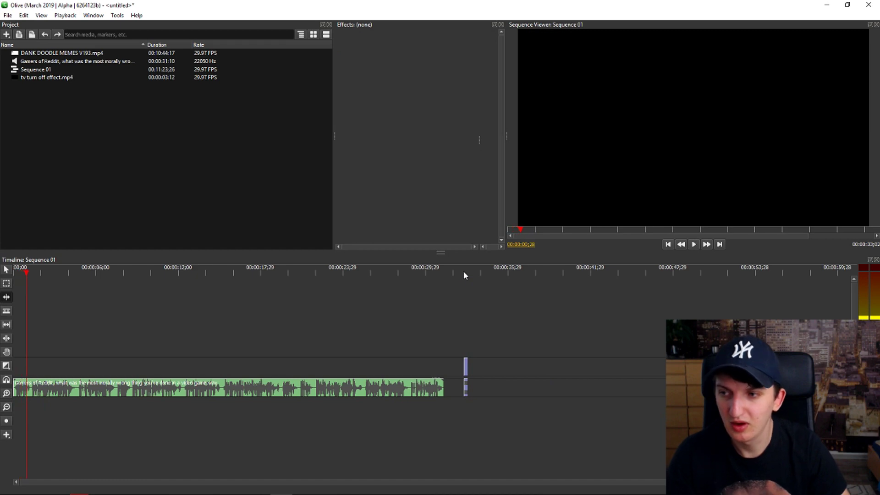
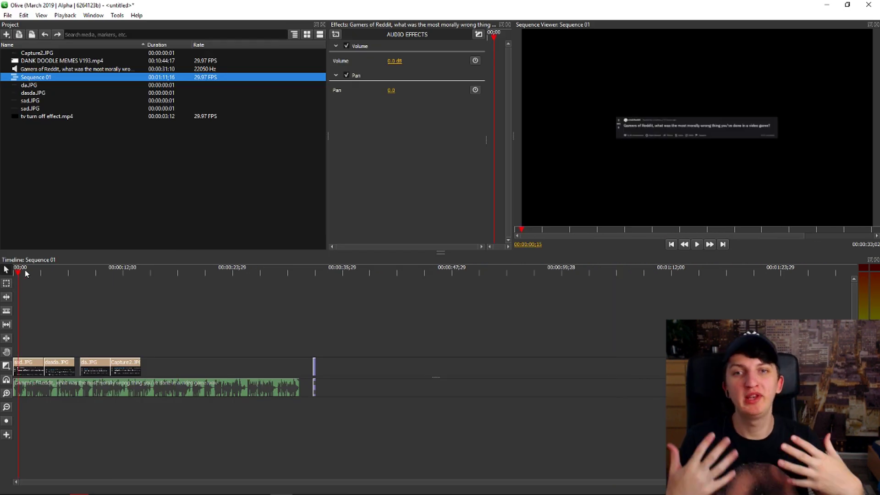
- Scale the sad.JPG title image at the start of the sequence to 214.0
{"action": "left_click", "coordinate": [23, 368]}
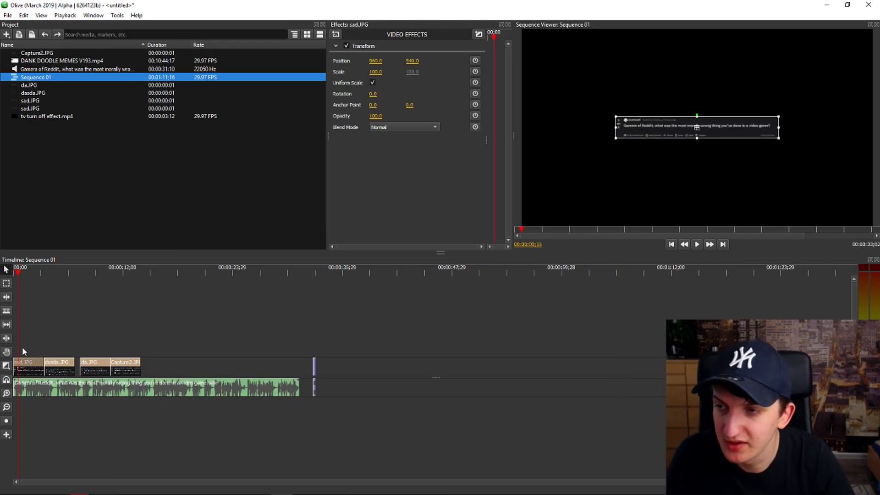
{"action": "left_click_drag", "start_coordinate": [376, 72], "coordinate": [376, 71]}
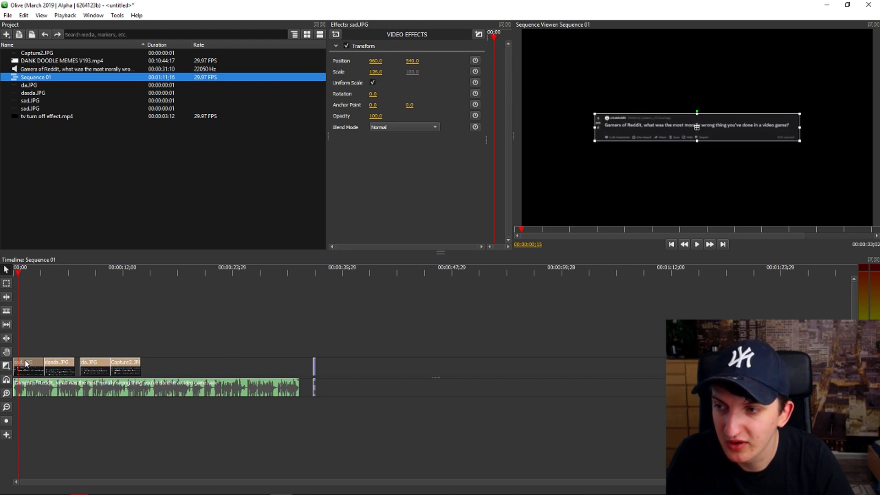
{"action": "left_click_drag", "start_coordinate": [368, 73], "coordinate": [368, 73]}
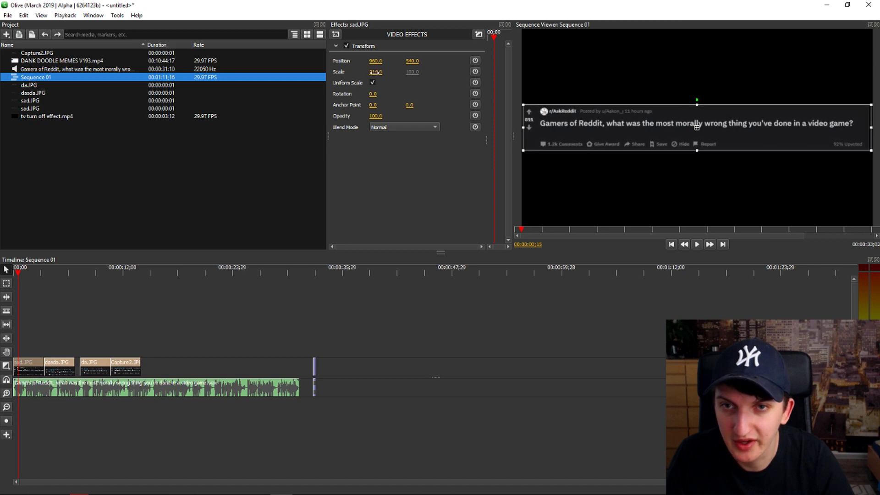
- Move the three comment images later on the timeline and extend sad.JPG to about 4;18 to cover the title narration
{"action": "key", "text": "space"}
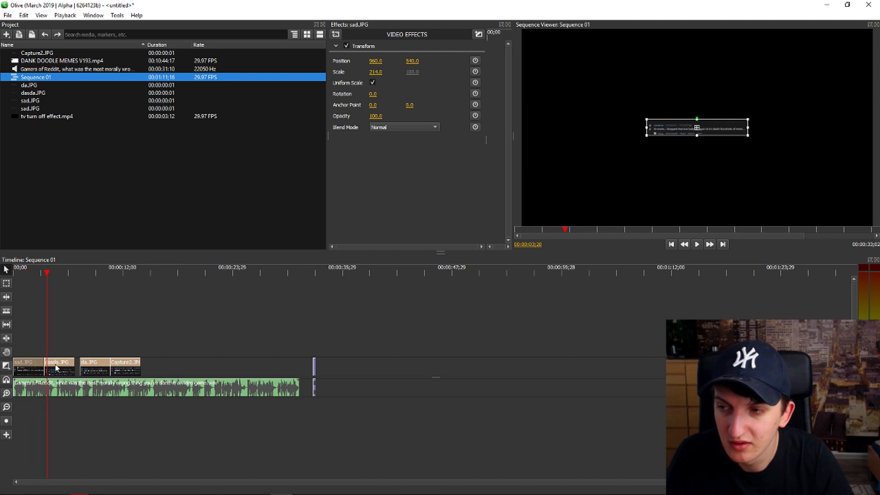
{"action": "left_click_drag", "start_coordinate": [133, 366], "coordinate": [137, 367]}
{"action": "left_click_drag", "start_coordinate": [57, 368], "coordinate": [62, 368]}
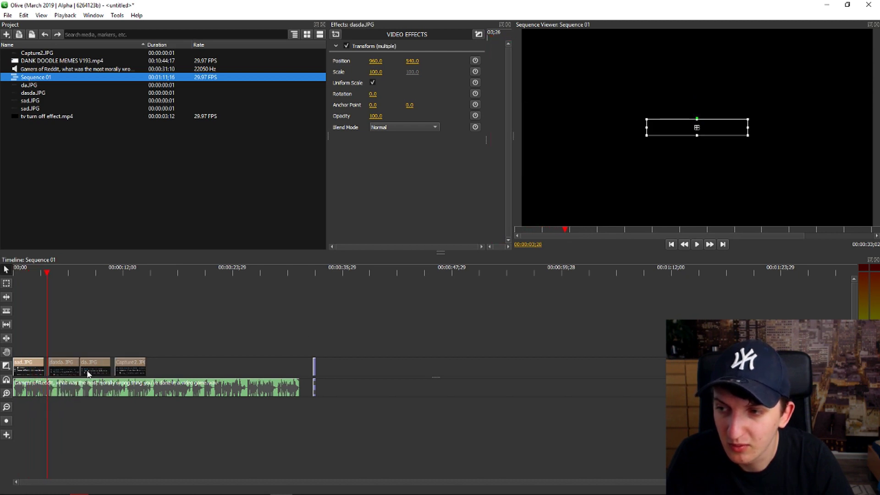
{"action": "left_click_drag", "start_coordinate": [131, 372], "coordinate": [172, 370]}
{"action": "left_click_drag", "start_coordinate": [44, 363], "coordinate": [51, 366]}
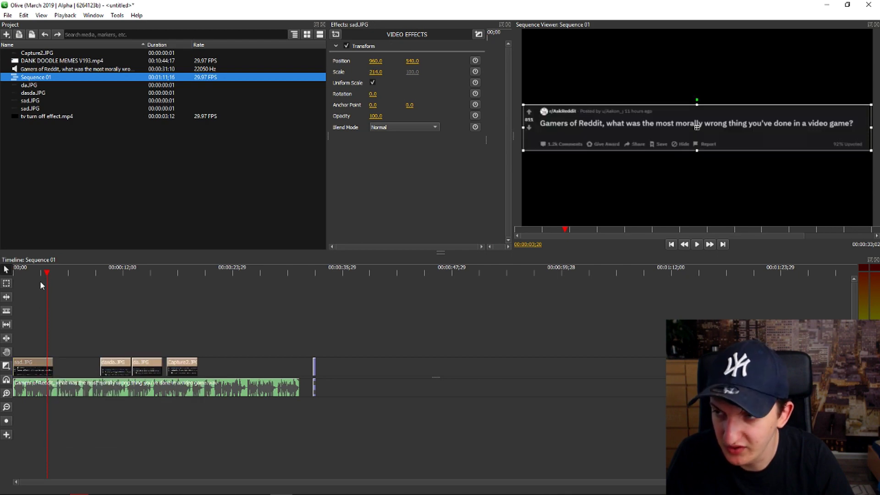
{"action": "left_click_drag", "start_coordinate": [52, 366], "coordinate": [54, 365]}
- Move dasda.JPG behind the other comment images and place Capture2.JPG directly after sad.JPG, checking it against the narration
{"action": "left_click_drag", "start_coordinate": [110, 374], "coordinate": [223, 365]}
{"action": "key", "text": "space"}
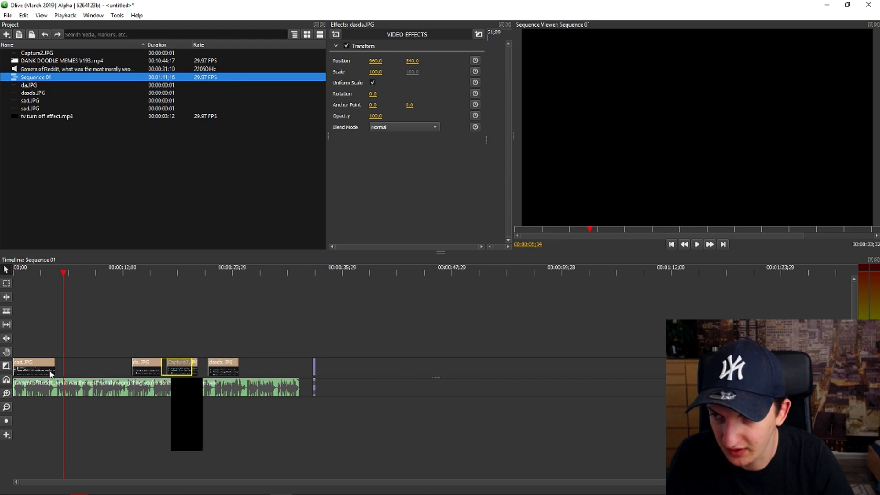
{"action": "left_click_drag", "start_coordinate": [72, 373], "coordinate": [71, 373]}
{"action": "left_click", "coordinate": [49, 410]}
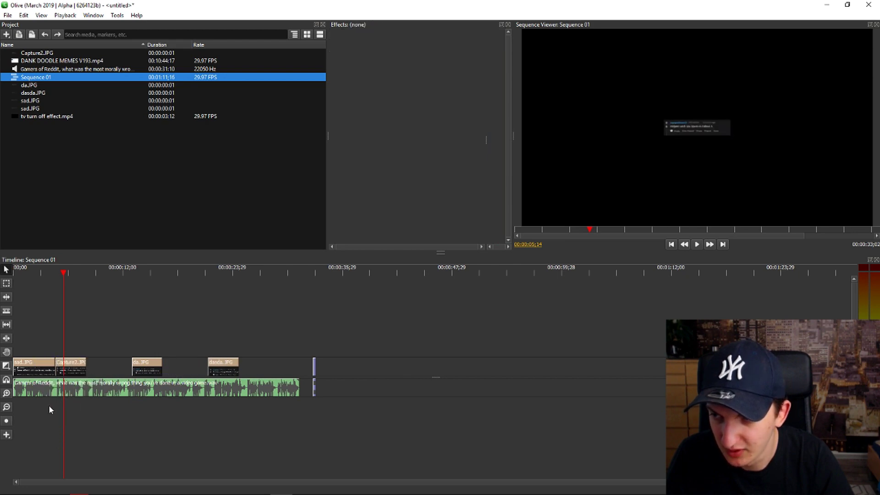
{"action": "left_click", "coordinate": [46, 387]}
{"action": "left_click", "coordinate": [55, 273]}
{"action": "key", "text": "space"}
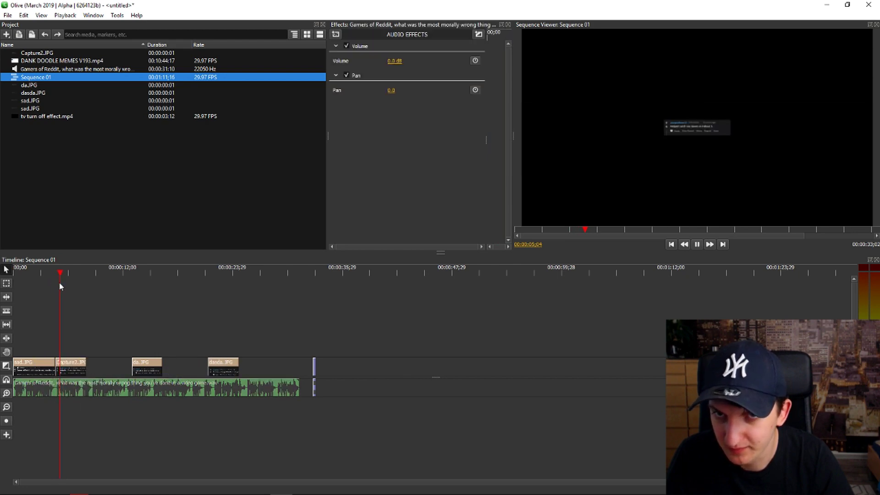
- Scale the Capture2.JPG comment to 493.0 and trim its end to about 7;15 to match its narration
{"action": "left_click", "coordinate": [71, 374]}
{"action": "left_click", "coordinate": [372, 82]}
{"action": "left_click_drag", "start_coordinate": [376, 71], "coordinate": [451, 72]}
{"action": "key", "text": "space"}
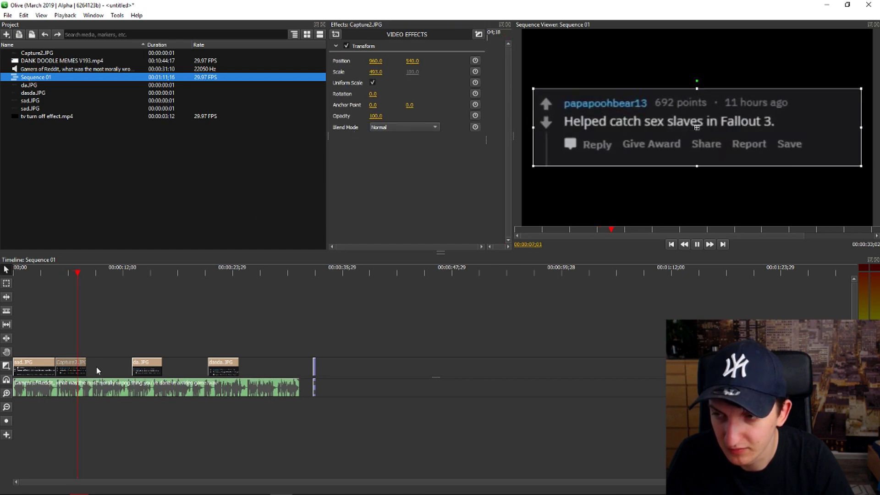
{"action": "mouse_move", "coordinate": [84, 366]}
{"action": "left_mouse_down"}
{"action": "mouse_move", "coordinate": [162, 367]}
{"action": "mouse_move", "coordinate": [82, 367]}
{"action": "left_mouse_up"}
- Place da.JPG directly after Capture2.JPG and enlarge it in the viewer to a scale of about 443.2
{"action": "left_click", "coordinate": [77, 275]}
{"action": "key", "text": "space"}
{"action": "left_click_drag", "start_coordinate": [150, 367], "coordinate": [99, 367]}
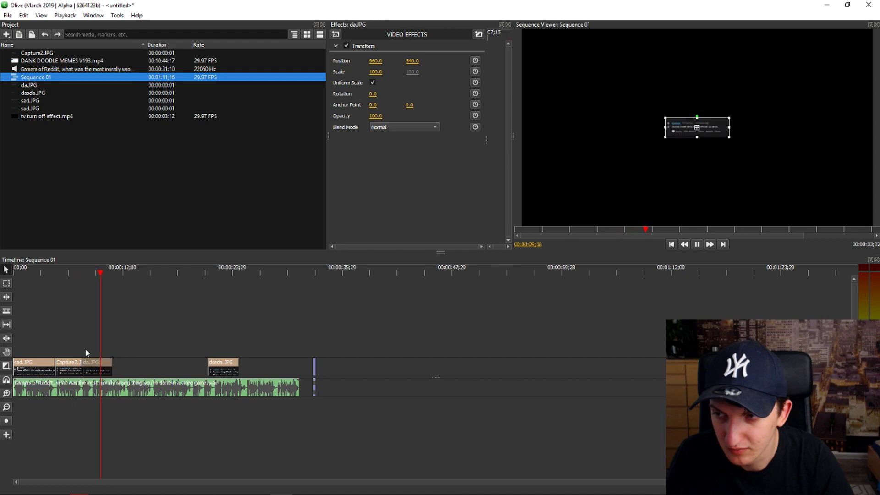
{"action": "key", "text": "space"}
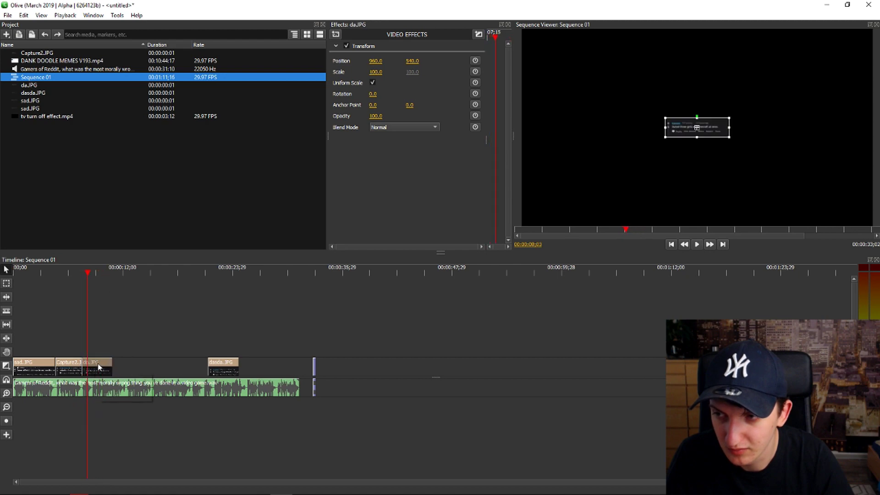
{"action": "left_click_drag", "start_coordinate": [665, 137], "coordinate": [602, 156]}
- Put dasda.JPG directly after Capture2.JPG in place of da.JPG and enlarge it to a scale of about 323.7
{"action": "left_click_drag", "start_coordinate": [317, 272], "coordinate": [94, 362]}
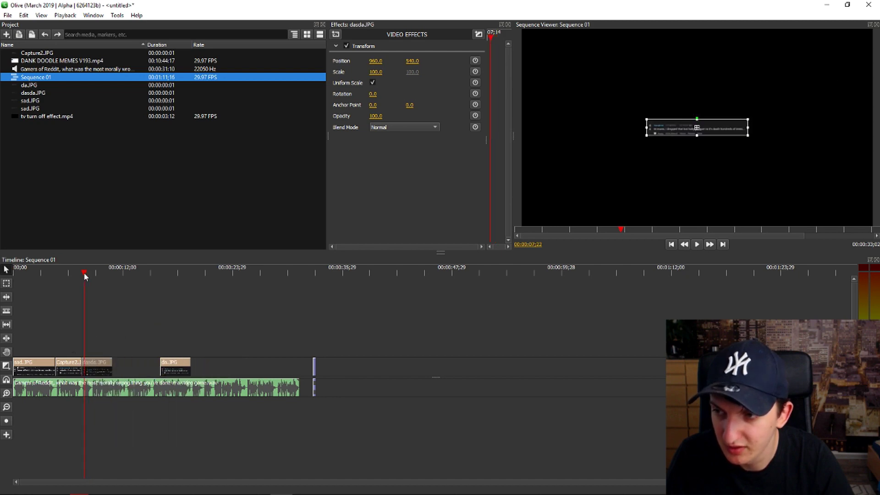
{"action": "left_click_drag", "start_coordinate": [85, 275], "coordinate": [82, 274]}
{"action": "key", "text": "space"}
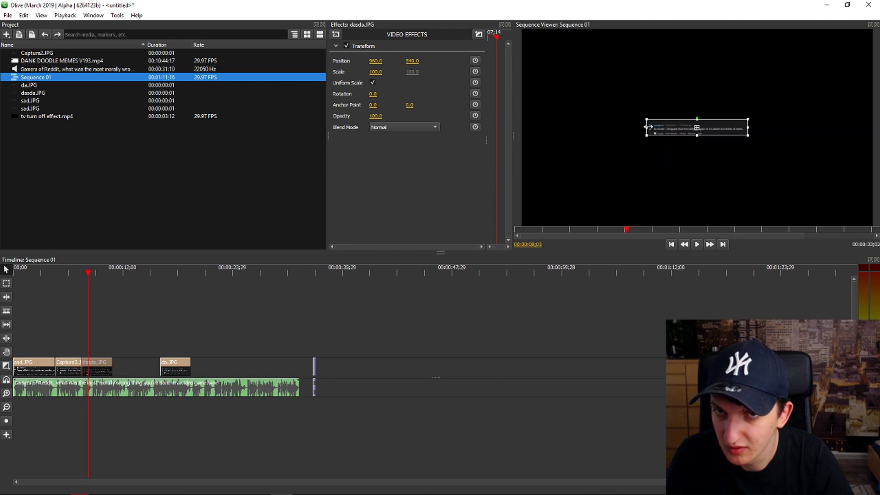
{"action": "left_click_drag", "start_coordinate": [647, 135], "coordinate": [256, 393]}
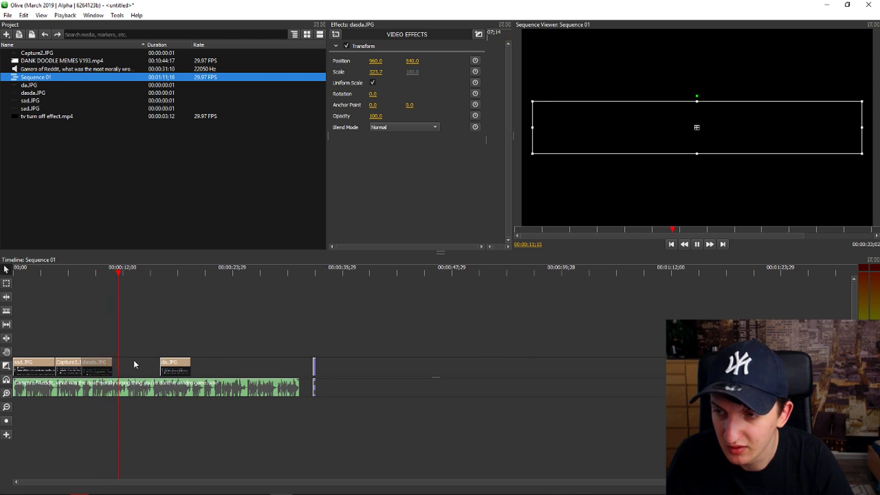
- Extend dasda.JPG to about 12;06 and fit da.JPG directly after it, trimmed to the end of its narration
{"action": "left_click_drag", "start_coordinate": [111, 368], "coordinate": [136, 368]}
{"action": "left_click", "coordinate": [123, 268]}
{"action": "key", "text": "space"}
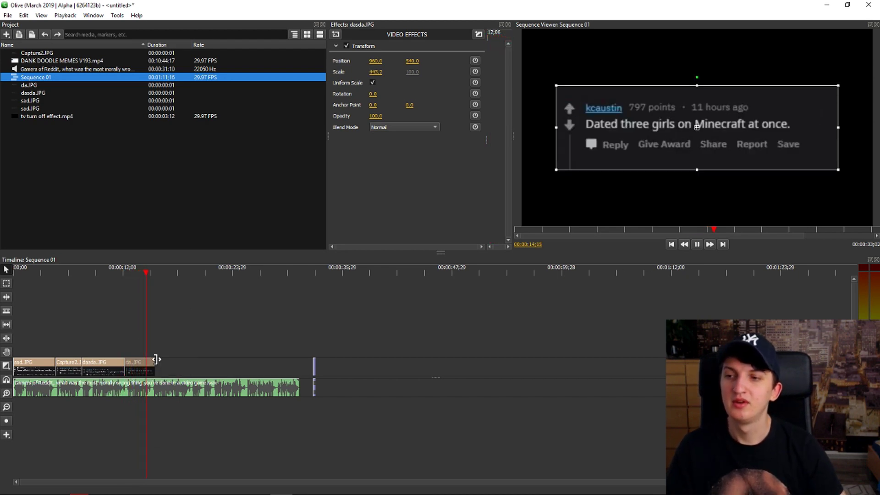
{"action": "left_click_drag", "start_coordinate": [153, 368], "coordinate": [150, 367]}
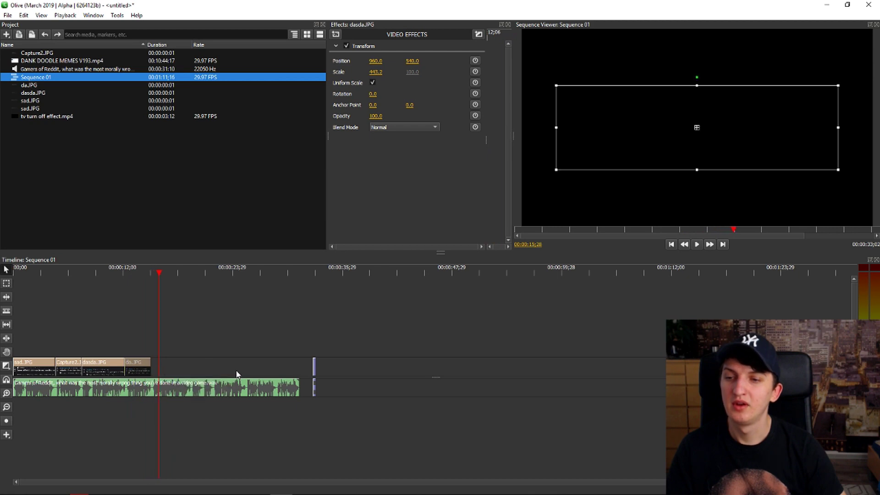
- Move the tv turn off effect.mp4 clip directly after da.JPG and play back the transition
{"action": "left_click", "coordinate": [314, 366]}
{"action": "key", "text": "equal"}
{"action": "key", "text": "equal"}
{"action": "key", "text": "ctrl+z"}
{"action": "key", "text": "ctrl+shift+z"}
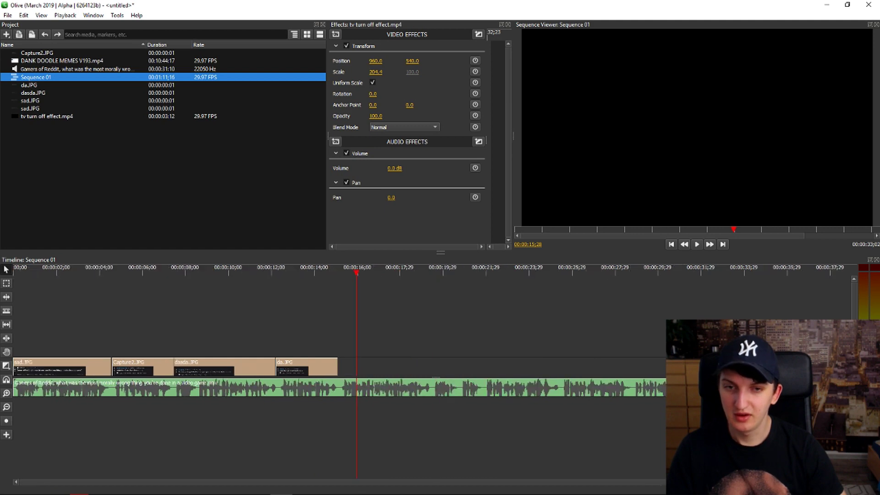
{"action": "left_click", "coordinate": [721, 271]}
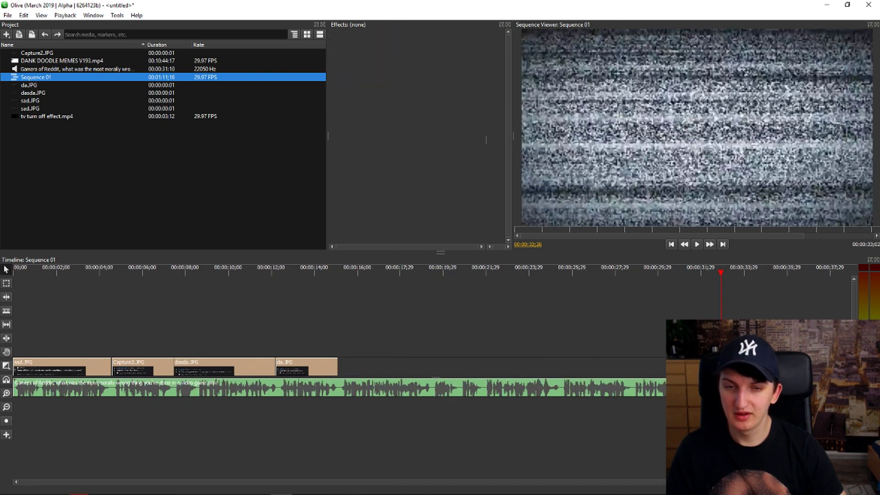
{"action": "left_click_drag", "start_coordinate": [724, 369], "coordinate": [339, 380]}
{"action": "left_click", "coordinate": [326, 274]}
{"action": "key", "text": "space"}
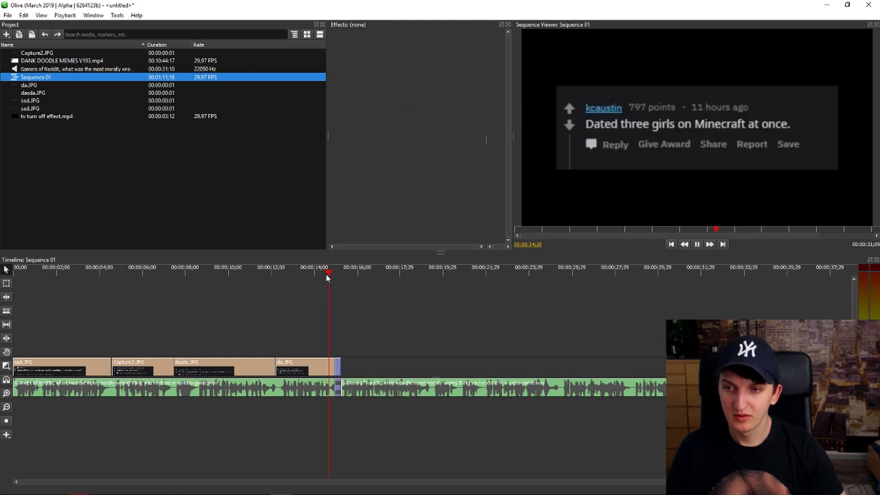
{"action": "key", "text": "space"}
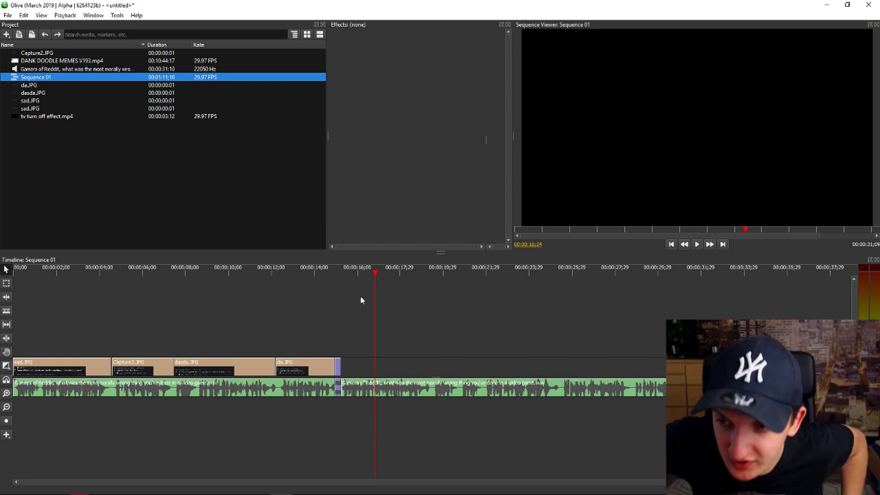
- Add the meme images cgdyi1495tt21.jpg and jwtgai9u6tt21.jpg from the desktop to the video track after the TV static clip
{"action": "left_click_drag", "start_coordinate": [309, 5], "coordinate": [498, 66]}
{"action": "left_click_drag", "start_coordinate": [121, 421], "coordinate": [591, 306]}
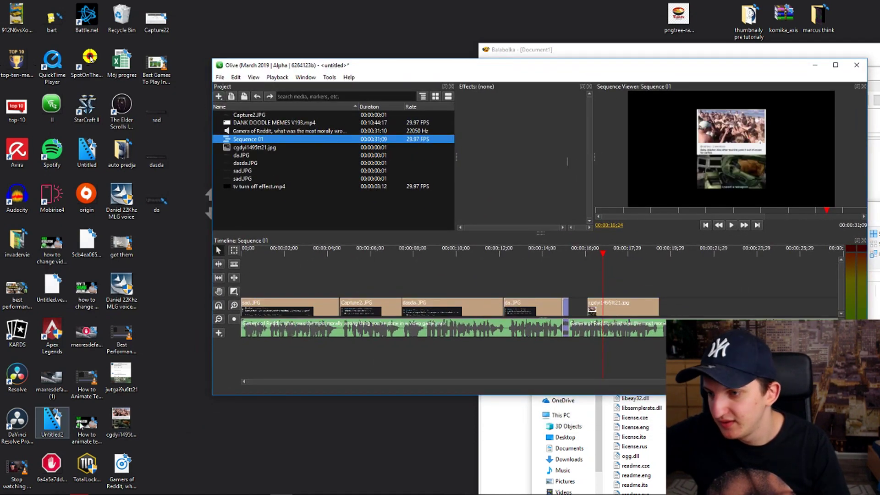
{"action": "left_click_drag", "start_coordinate": [130, 384], "coordinate": [748, 315]}
{"action": "left_click", "coordinate": [835, 65]}
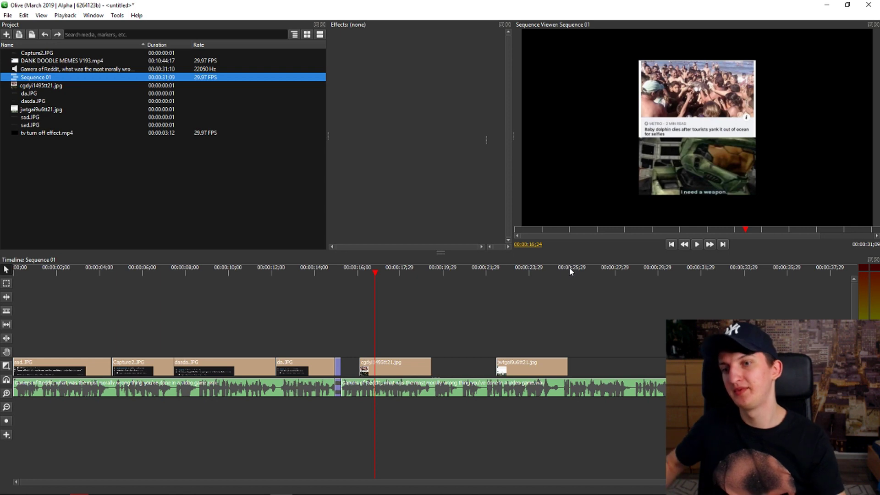
- Place cgdyi1495tt21.jpg directly after the TV static clip and enlarge it to a scale of about 133.4
{"action": "left_click_drag", "start_coordinate": [376, 372], "coordinate": [357, 376]}
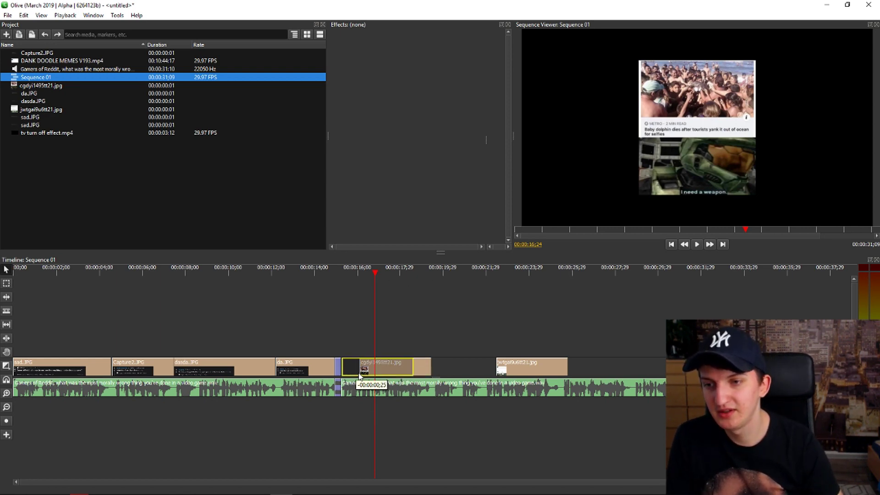
{"action": "left_click_drag", "start_coordinate": [359, 376], "coordinate": [359, 377]}
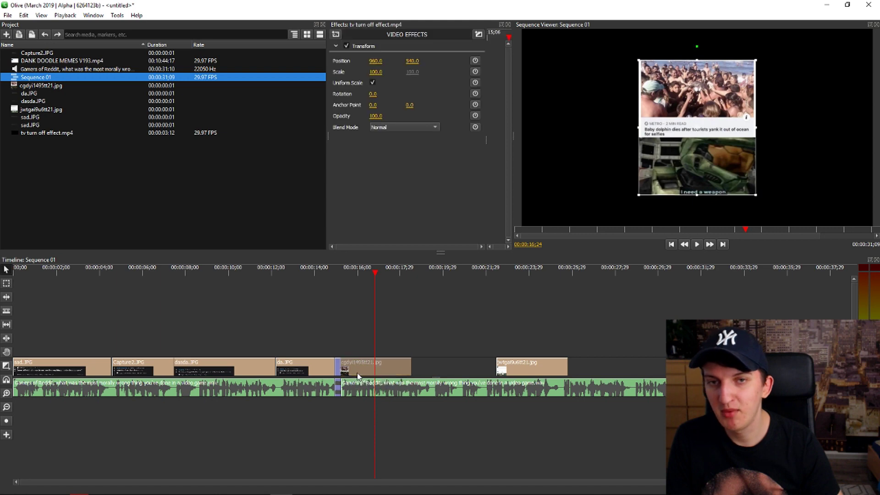
{"action": "left_click_drag", "start_coordinate": [635, 195], "coordinate": [581, 224]}
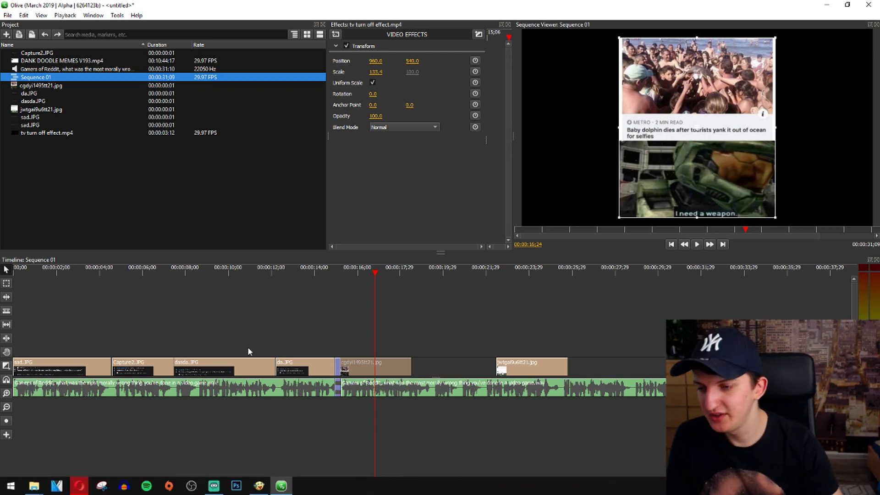
- Switch to Paint, fill the blank canvas with black and save the image to the desktop as Untitleddasd
{"action": "key", "text": "super"}
{"action": "type", "text": "paint"}
{"action": "key", "text": "Return"}
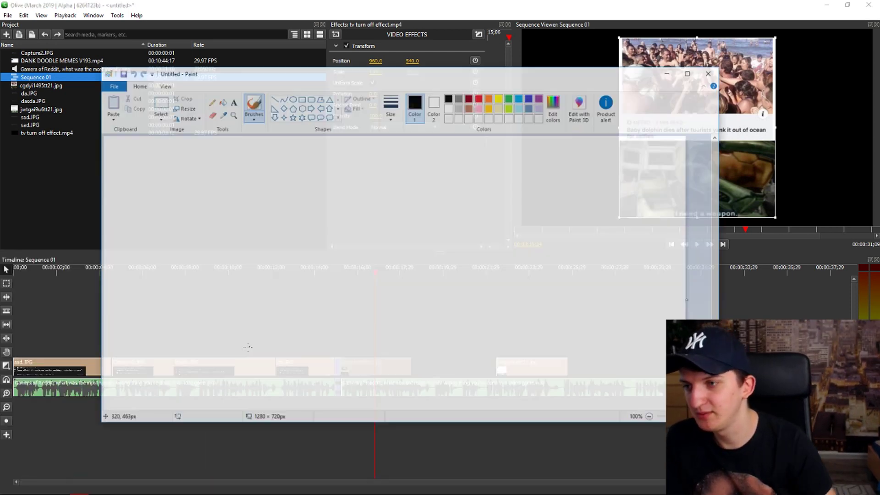
{"action": "left_click", "coordinate": [222, 102]}
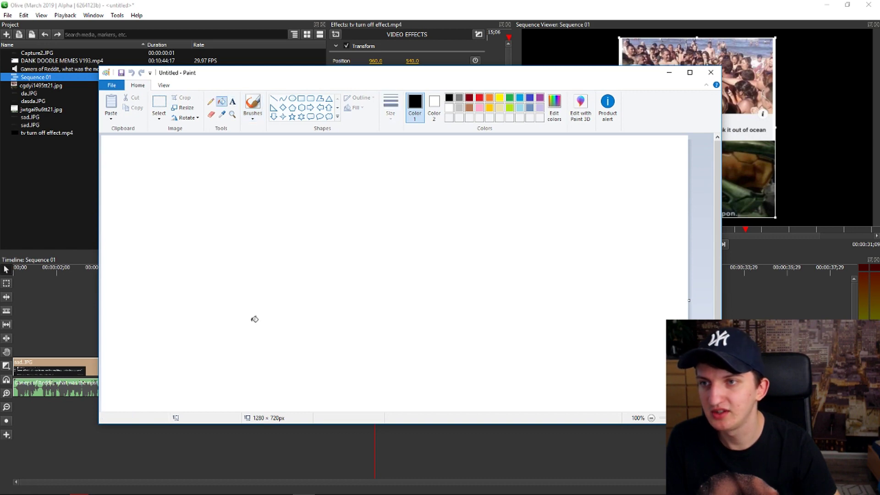
{"action": "left_click", "coordinate": [251, 318]}
{"action": "left_click", "coordinate": [111, 85]}
{"action": "left_click", "coordinate": [131, 161]}
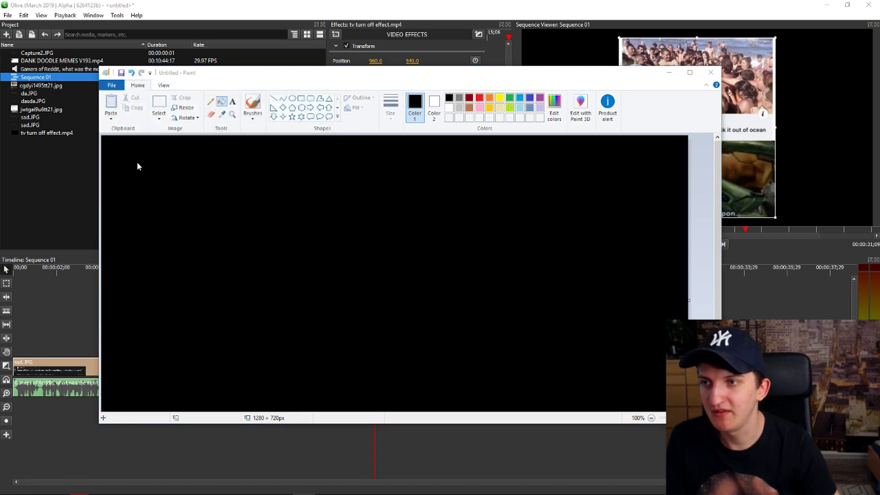
{"action": "left_click", "coordinate": [446, 301]}
{"action": "left_click", "coordinate": [532, 333]}
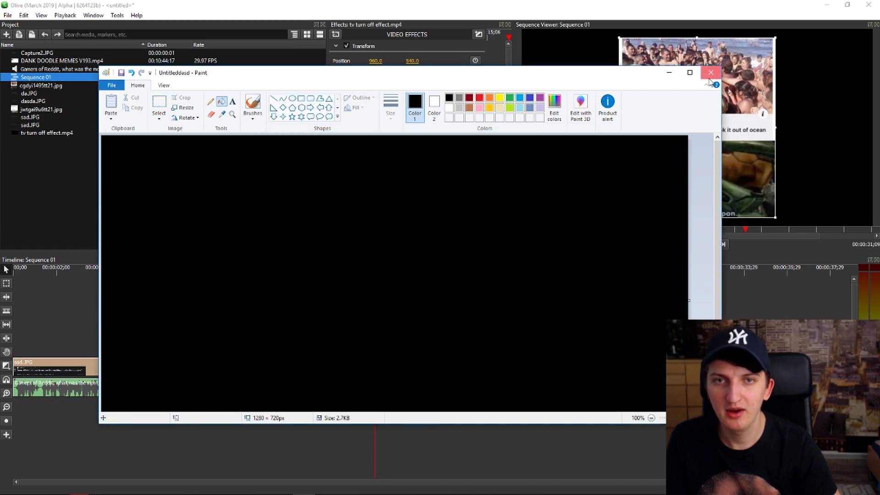
- Bring Untitleddasd.png from the desktop into Olive on a video track above cgdyi1495tt21.jpg
{"action": "left_click", "coordinate": [440, 5]}
{"action": "mouse_move", "coordinate": [440, 5]}
{"action": "left_mouse_down"}
{"action": "mouse_move", "coordinate": [440, 64]}
{"action": "mouse_move", "coordinate": [500, 138]}
{"action": "left_mouse_up"}
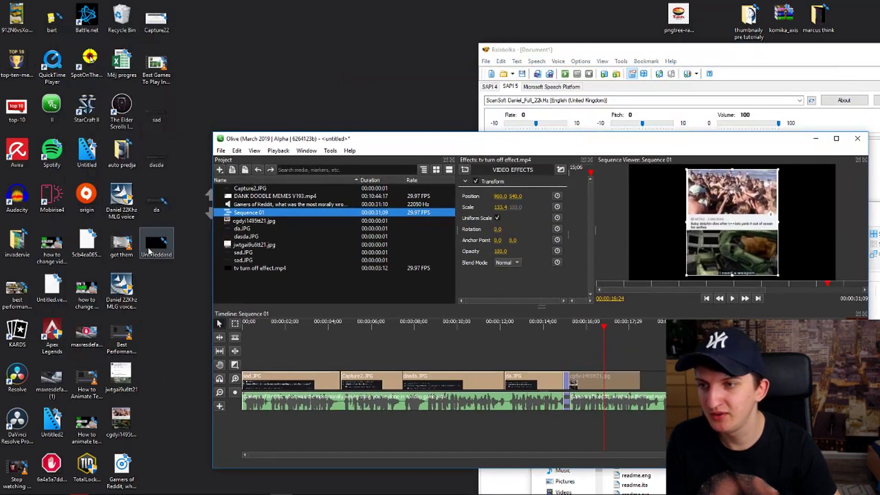
{"action": "left_click_drag", "start_coordinate": [156, 262], "coordinate": [183, 184]}
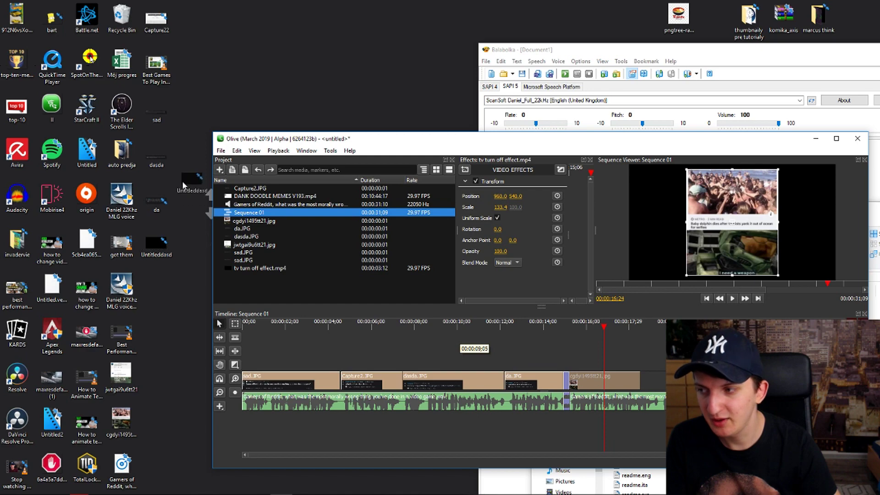
{"action": "left_click_drag", "start_coordinate": [481, 270], "coordinate": [599, 359]}
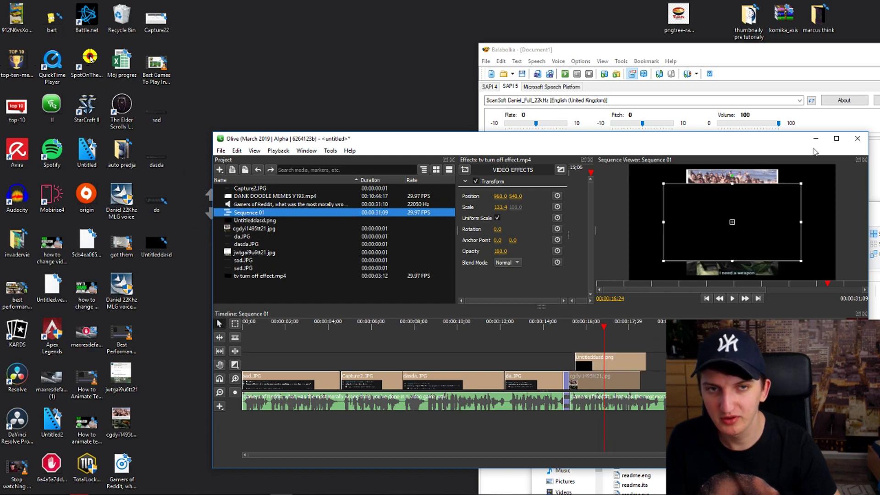
{"action": "left_click", "coordinate": [836, 138]}
- Move the black image to about 940, 982 so it covers the lower panel of the dolphin meme
{"action": "mouse_move", "coordinate": [678, 146]}
{"action": "left_mouse_down"}
{"action": "mouse_move", "coordinate": [681, 183]}
{"action": "mouse_move", "coordinate": [683, 136]}
{"action": "left_mouse_up"}
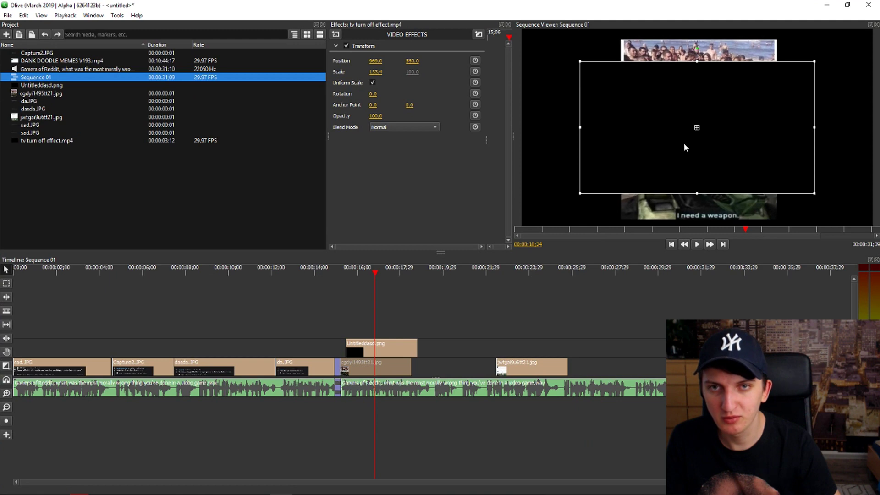
{"action": "left_click", "coordinate": [367, 347]}
{"action": "left_click_drag", "start_coordinate": [618, 169], "coordinate": [633, 204]}
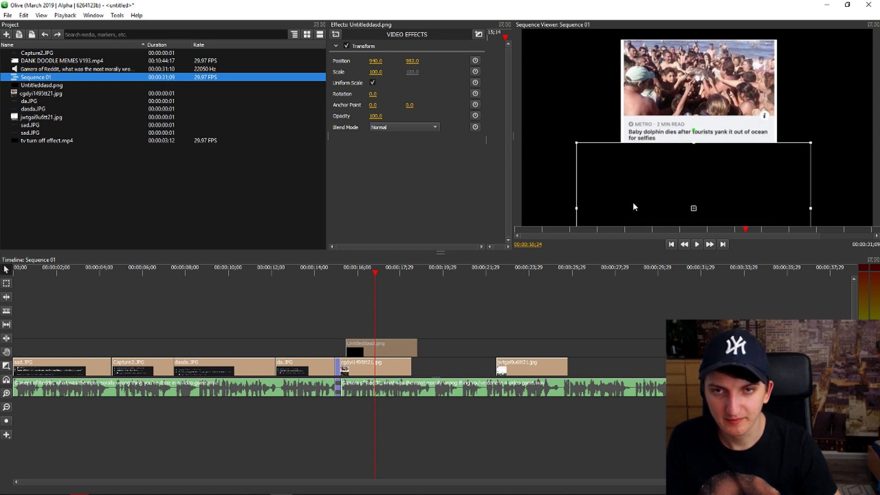
{"action": "left_click", "coordinate": [355, 279]}
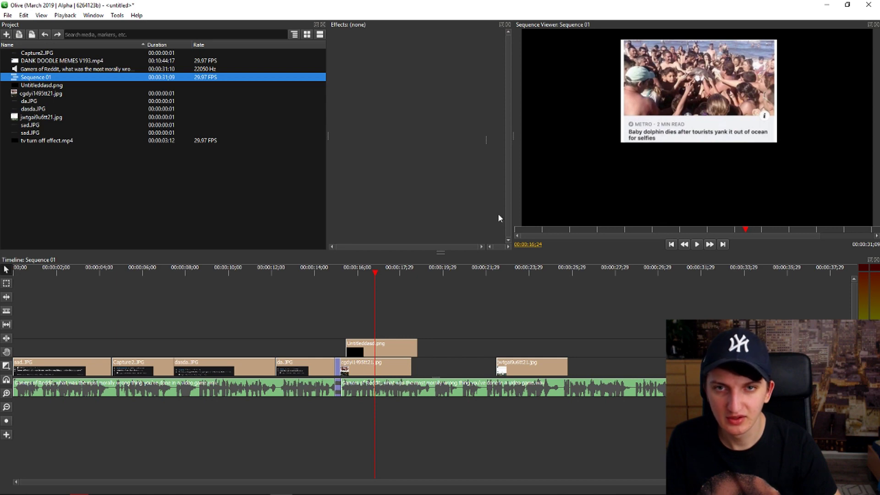
- Extend the start of the Untitleddasd.png clip back to 15;06, level with cgdyi1495tt21.jpg, and play back the narration
{"action": "left_click", "coordinate": [337, 270]}
{"action": "key", "text": "space"}
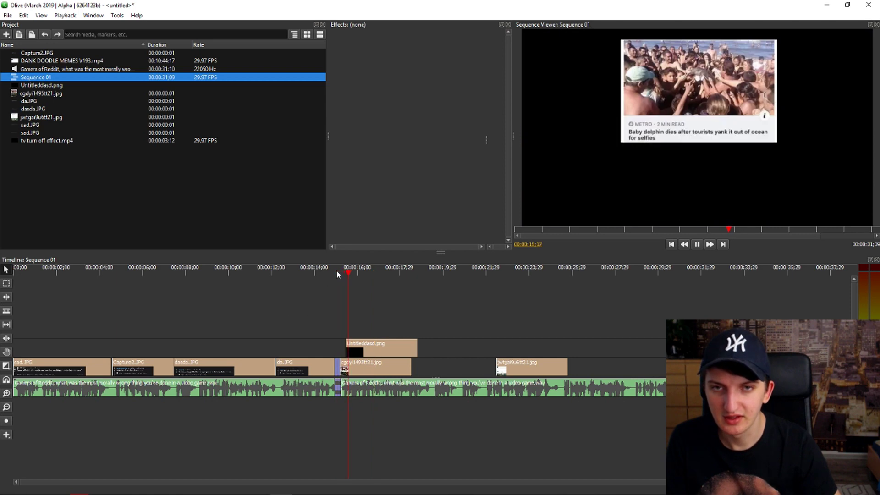
{"action": "left_click_drag", "start_coordinate": [354, 358], "coordinate": [349, 359]}
{"action": "key", "text": "space"}
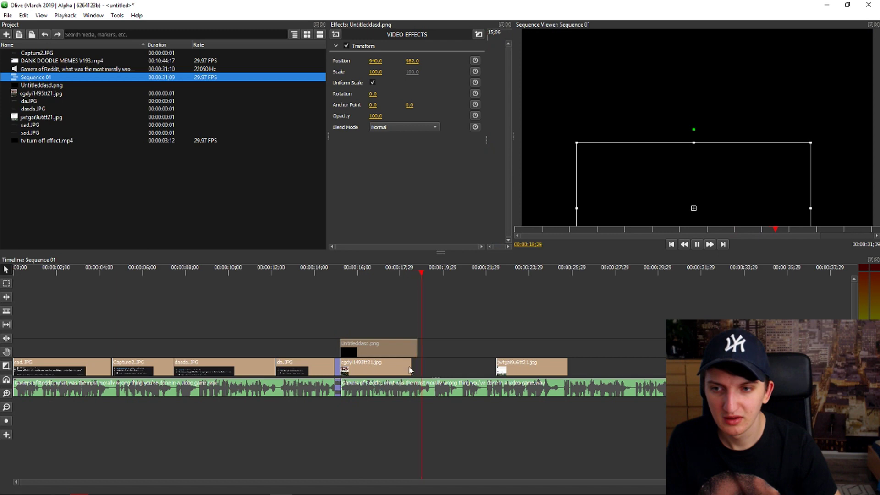
- Extend cgdyi1495tt21.jpg to the end of its narration and the black cover to about 19;18, and play back the reveal
{"action": "left_click_drag", "start_coordinate": [410, 365], "coordinate": [457, 366]}
{"action": "left_click_drag", "start_coordinate": [416, 345], "coordinate": [436, 346]}
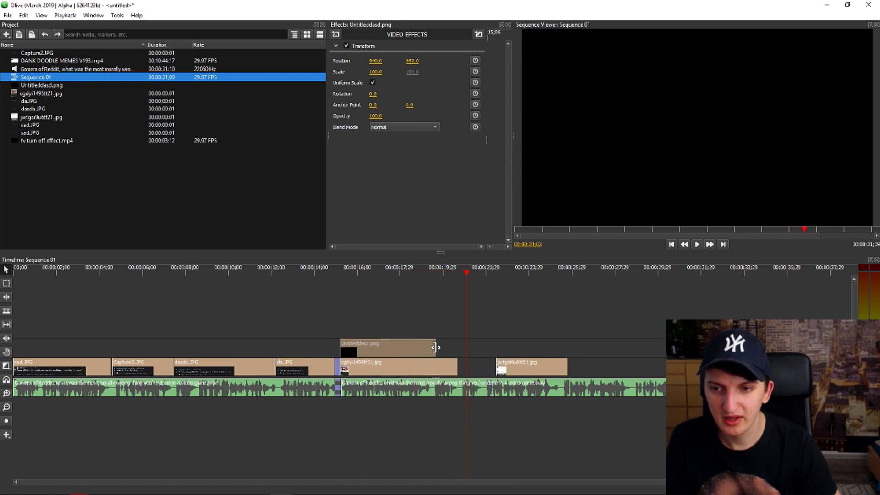
{"action": "left_click", "coordinate": [414, 268]}
{"action": "key", "text": "space"}
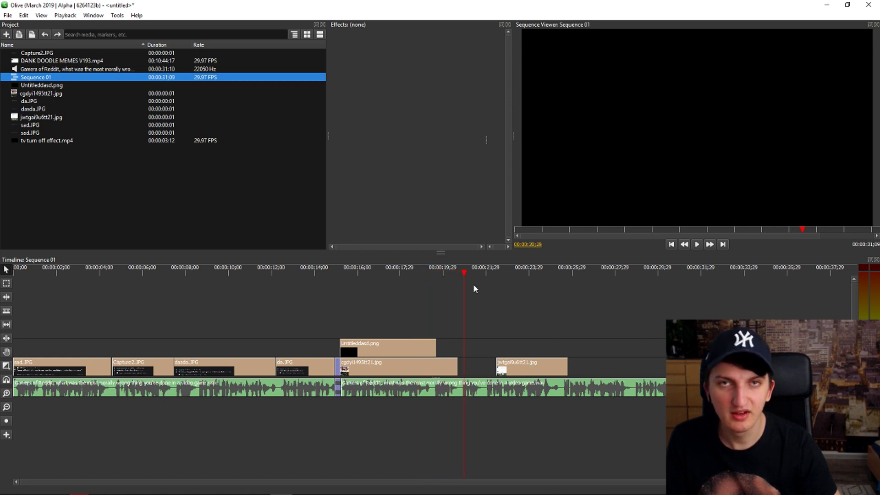
{"action": "left_click", "coordinate": [417, 270]}
{"action": "key", "text": "space"}
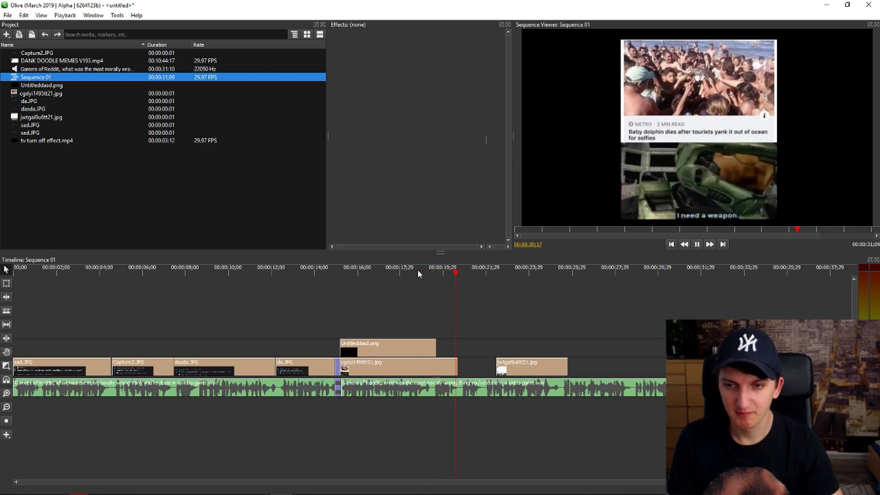
- Move jwtgai9u6tt21.jpg to about 21;18, shorten cgdyi1495tt21.jpg slightly and play back the gap between them
{"action": "left_click_drag", "start_coordinate": [515, 367], "coordinate": [454, 367]}
{"action": "left_click", "coordinate": [443, 279]}
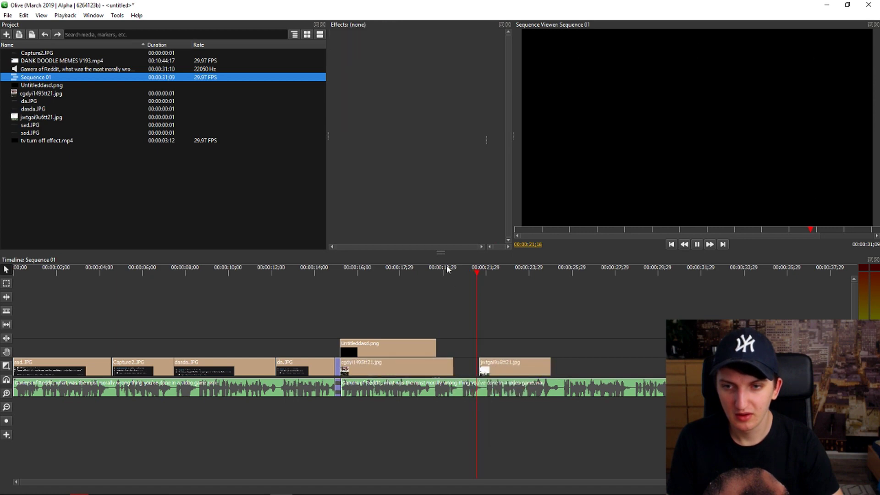
{"action": "left_click", "coordinate": [449, 270]}
{"action": "key", "text": "space"}
- Try placing a copy of the TV static clip in the gap between the two meme images, and undo the placement
{"action": "left_click", "coordinate": [364, 366]}
{"action": "left_click", "coordinate": [459, 360]}
{"action": "key", "text": "ctrl+k"}
{"action": "left_click", "coordinate": [468, 366]}
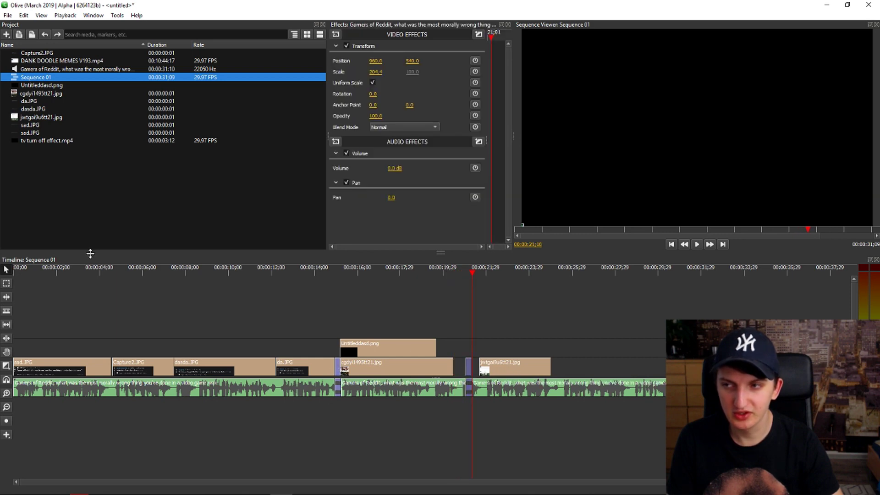
{"action": "left_click_drag", "start_coordinate": [470, 373], "coordinate": [463, 376]}
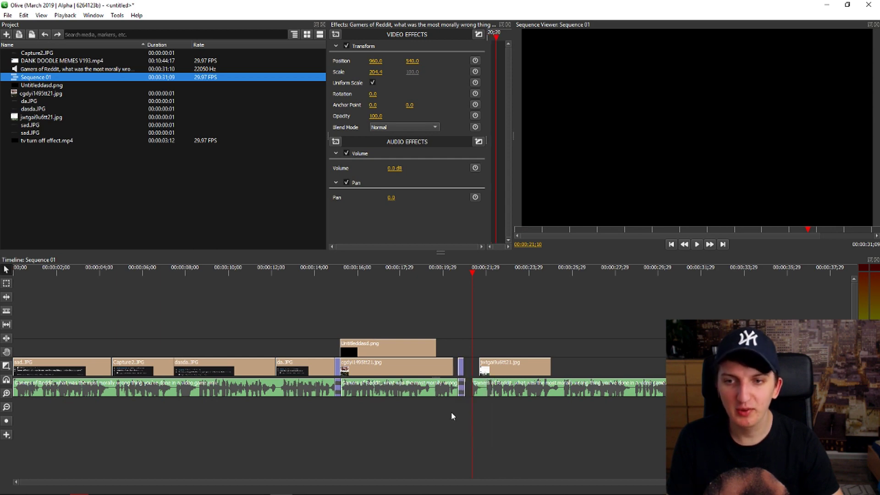
{"action": "left_click", "coordinate": [452, 416]}
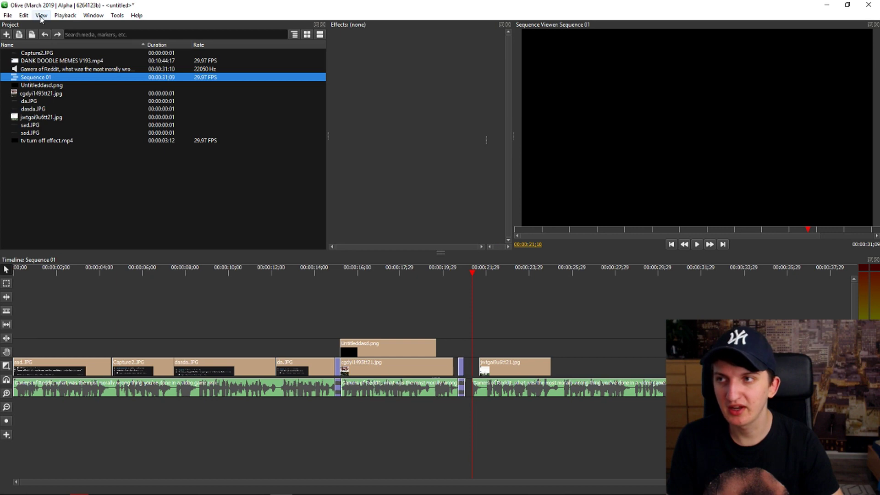
{"action": "left_click", "coordinate": [24, 15]}
{"action": "left_click", "coordinate": [30, 27]}
{"action": "left_click", "coordinate": [24, 15]}
{"action": "left_click", "coordinate": [29, 29]}
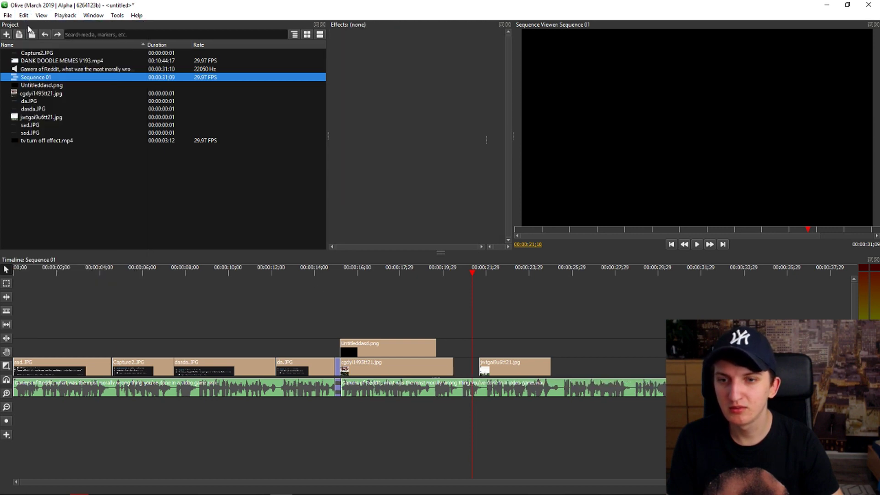
- Extend cgdyi1495tt21.jpg to 20;18 and insert a copy of the TV static clip directly after it
{"action": "left_click", "coordinate": [338, 369]}
{"action": "left_click", "coordinate": [450, 268]}
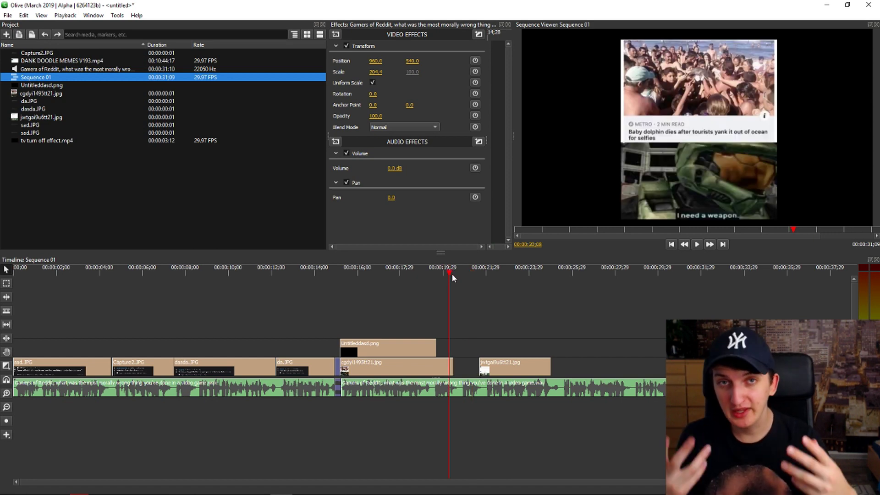
{"action": "scroll", "coordinate": [530, 361], "scroll_direction": "up", "scroll_amount": 2}
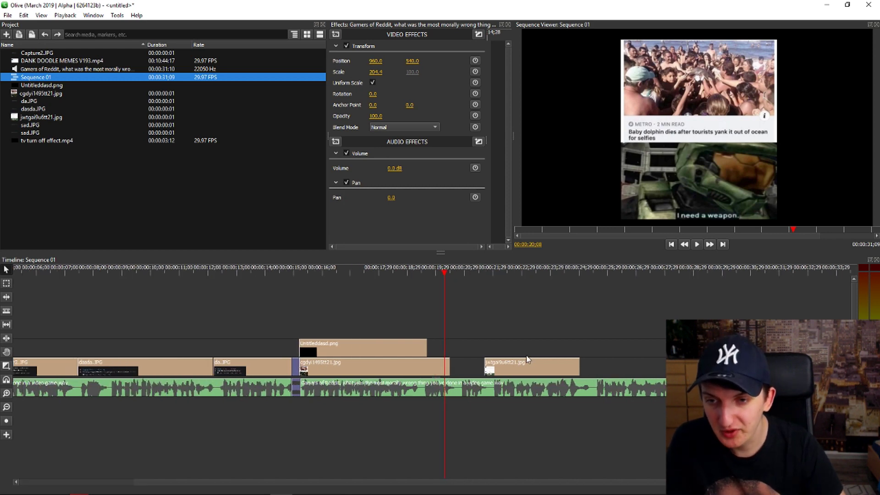
{"action": "left_click_drag", "start_coordinate": [457, 365], "coordinate": [463, 366]}
{"action": "scroll", "coordinate": [467, 324], "scroll_direction": "left", "scroll_amount": 1}
{"action": "left_click", "coordinate": [473, 274]}
{"action": "key", "text": "Left"}
{"action": "key", "text": "Right"}
{"action": "key", "text": "ctrl+shift+d"}
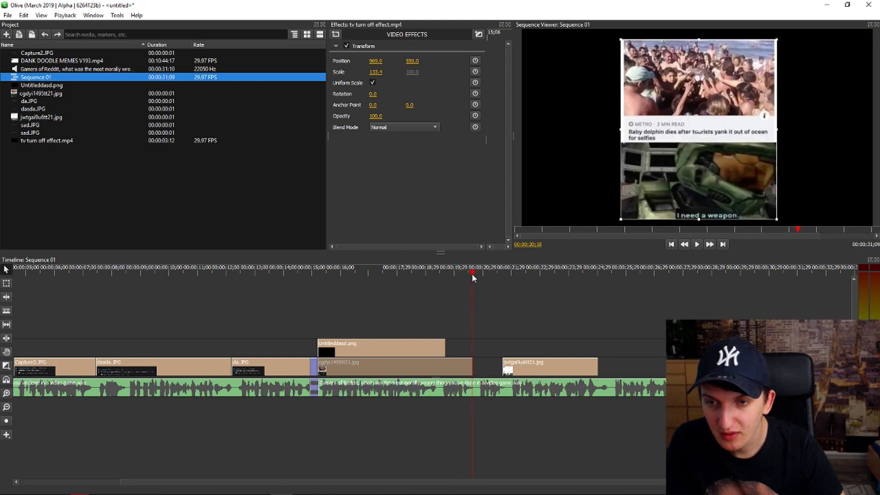
- Move jwtgai9u6tt21.jpg directly after the second TV static clip and enlarge it to a scale of about 140.8
{"action": "key", "text": "space"}
{"action": "left_click_drag", "start_coordinate": [521, 369], "coordinate": [498, 371]}
{"action": "left_click", "coordinate": [482, 275]}
{"action": "key", "text": "space"}
{"action": "left_click_drag", "start_coordinate": [629, 196], "coordinate": [562, 273]}
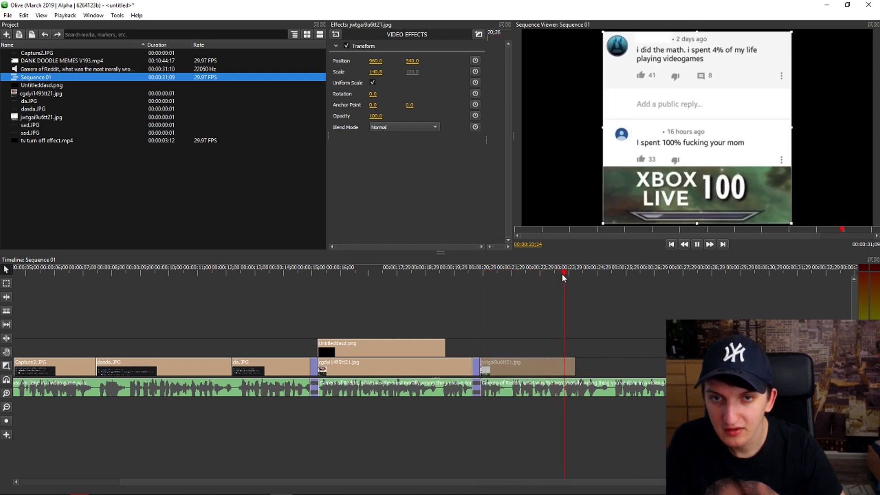
- Extend jwtgai9u6tt21.jpg over the remaining narration, play it back and return to the clip's start at 20;26
{"action": "left_click_drag", "start_coordinate": [573, 368], "coordinate": [674, 368]}
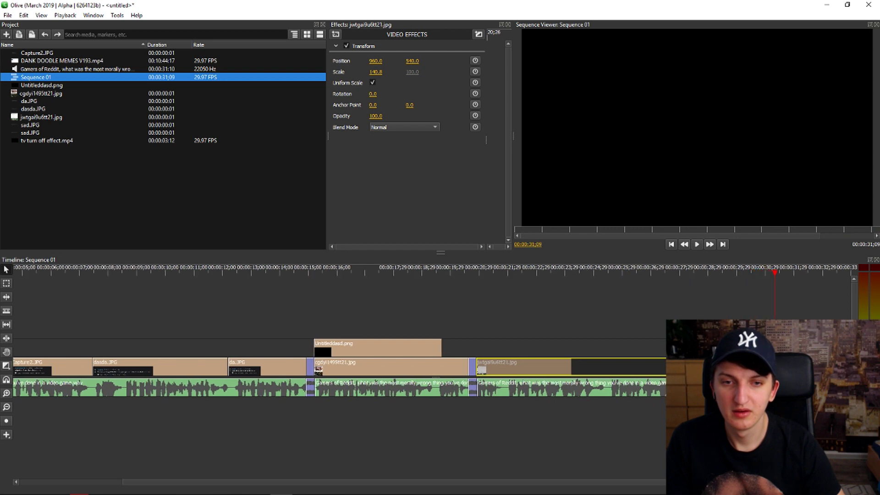
{"action": "key", "text": "space"}
{"action": "left_click", "coordinate": [610, 272]}
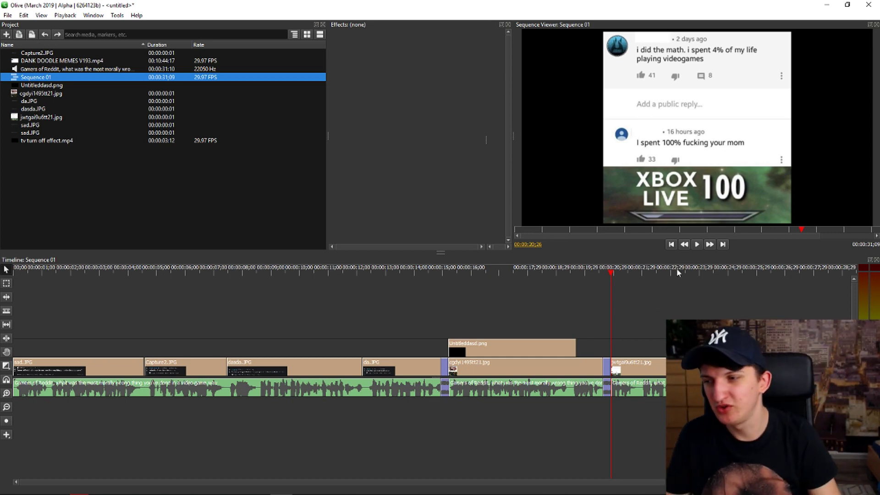
- Duplicate the black cover clip above jwtgai9u6tt21.jpg and position the copy so it ends at about 29;24
{"action": "left_click", "coordinate": [551, 341]}
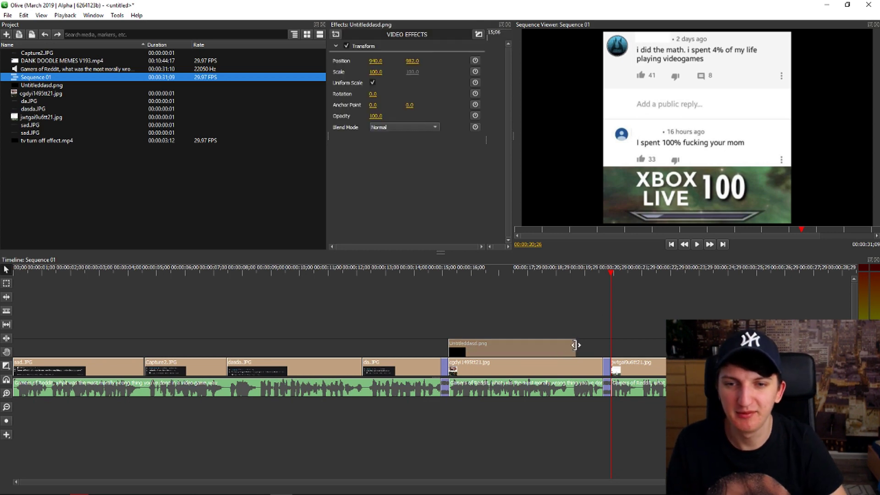
{"action": "key", "text": "ctrl+c"}
{"action": "key", "text": "ctrl+v"}
{"action": "left_click", "coordinate": [639, 309]}
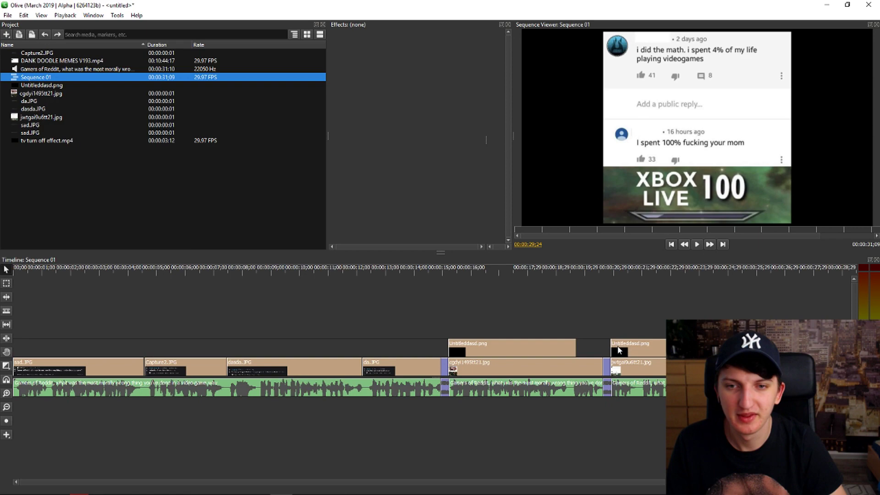
{"action": "left_click", "coordinate": [618, 349]}
- Add Untitleddasd.png from the desktop again on a third video track and move it to start at about 27;03
{"action": "left_click_drag", "start_coordinate": [458, 6], "coordinate": [540, 88]}
{"action": "left_click_drag", "start_coordinate": [156, 243], "coordinate": [771, 288]}
{"action": "left_click", "coordinate": [834, 86]}
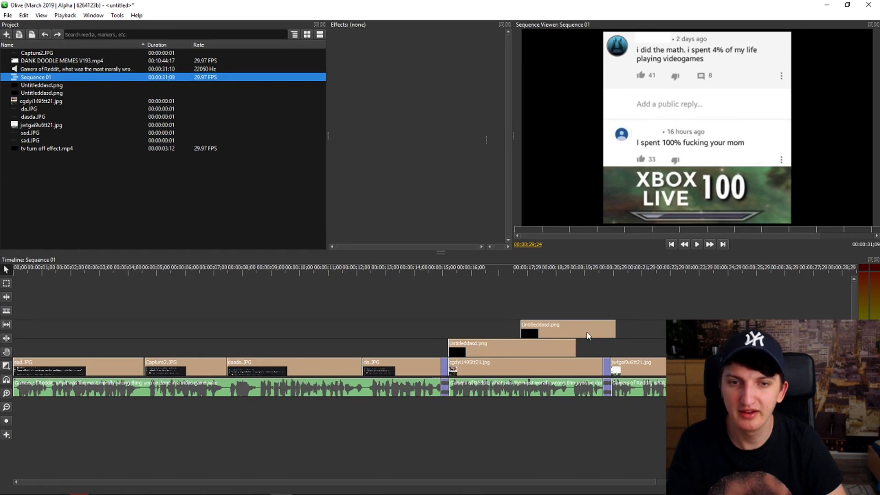
{"action": "scroll", "coordinate": [586, 334], "scroll_direction": "down", "scroll_amount": 3}
{"action": "left_click_drag", "start_coordinate": [439, 328], "coordinate": [641, 327]}
{"action": "left_click", "coordinate": [547, 280]}
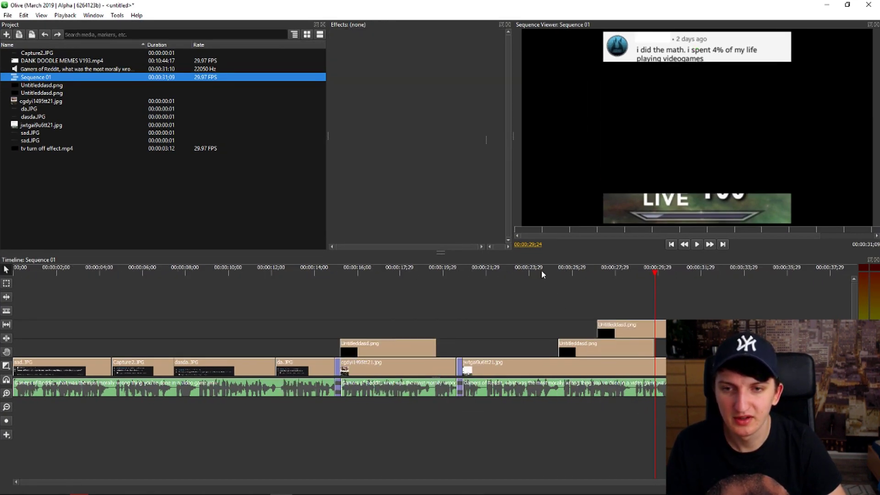
- Shift the second-track black cover above jwtgai9u6tt21.jpg to start at 22;00 and enlarge it to scale 132.0 at position 958.0, 967.0
{"action": "left_click", "coordinate": [541, 272]}
{"action": "key", "text": "space"}
{"action": "key", "text": "space"}
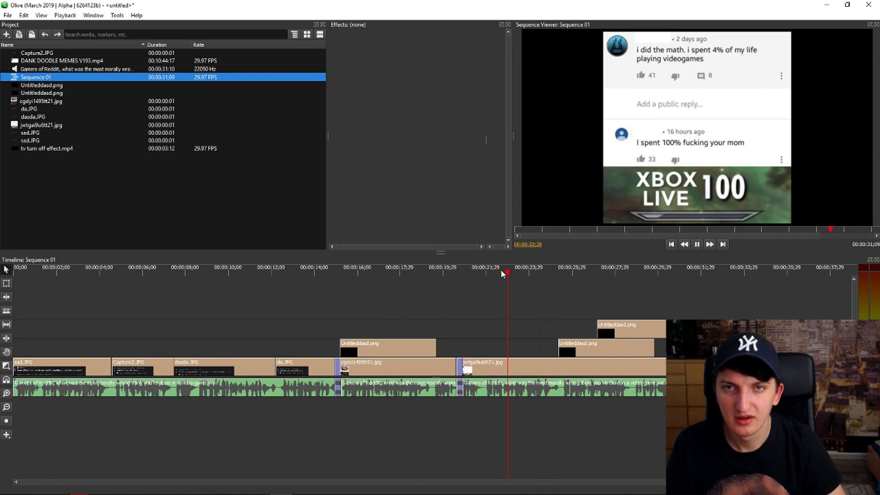
{"action": "key", "text": "space"}
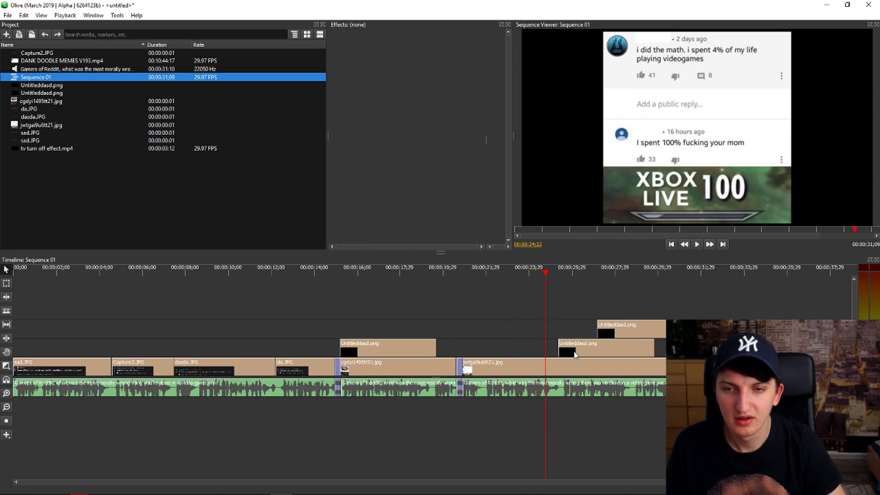
{"action": "key", "text": "space"}
{"action": "left_click_drag", "start_coordinate": [574, 350], "coordinate": [504, 348]}
{"action": "left_click_drag", "start_coordinate": [602, 207], "coordinate": [637, 179]}
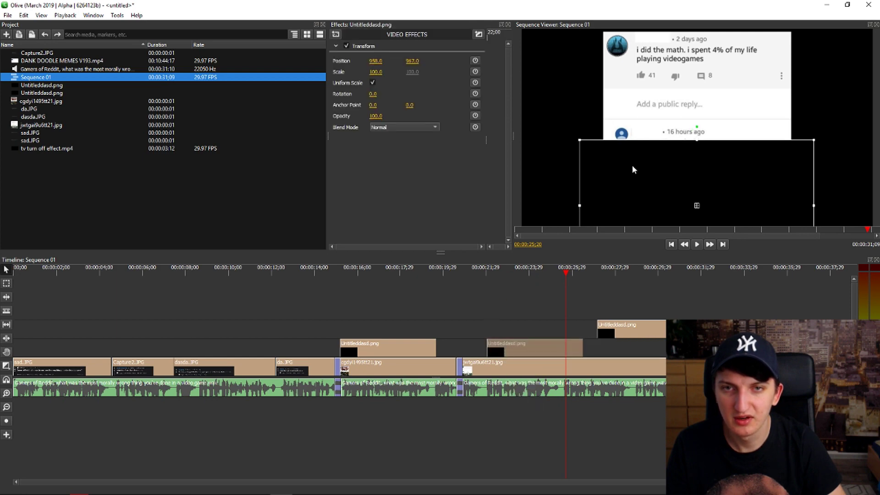
{"action": "left_click_drag", "start_coordinate": [579, 140], "coordinate": [526, 96]}
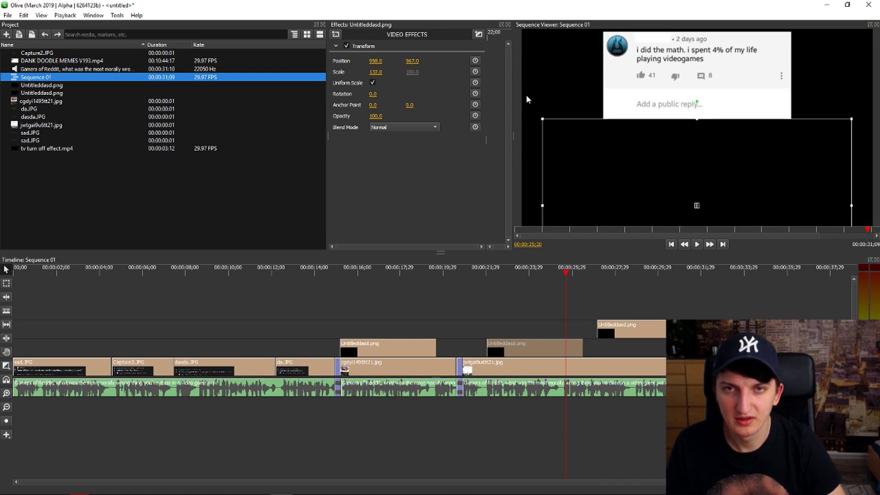
- Extend the same cover's start back to 20;27 and trim its end to about 25;17 to match the narration
{"action": "left_click", "coordinate": [460, 269]}
{"action": "left_click_drag", "start_coordinate": [487, 348], "coordinate": [463, 349]}
{"action": "key", "text": "space"}
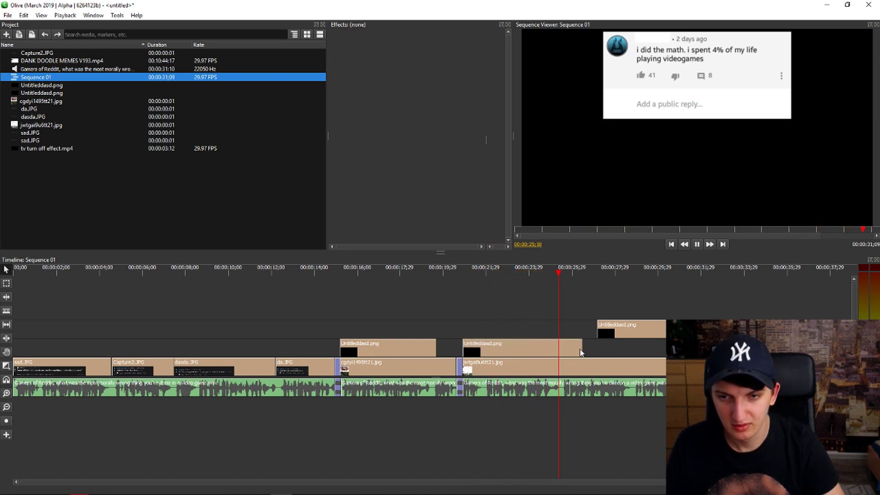
{"action": "key", "text": "space"}
{"action": "left_click_drag", "start_coordinate": [579, 348], "coordinate": [563, 348]}
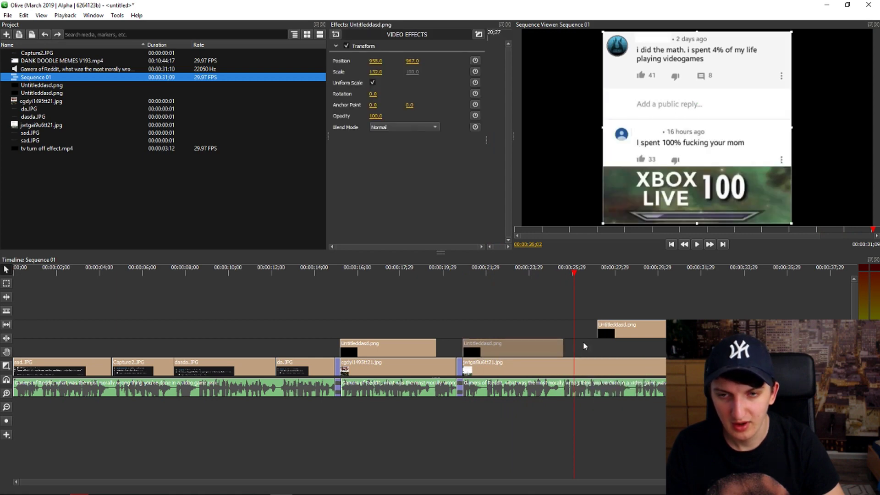
{"action": "left_click_drag", "start_coordinate": [561, 350], "coordinate": [562, 351]}
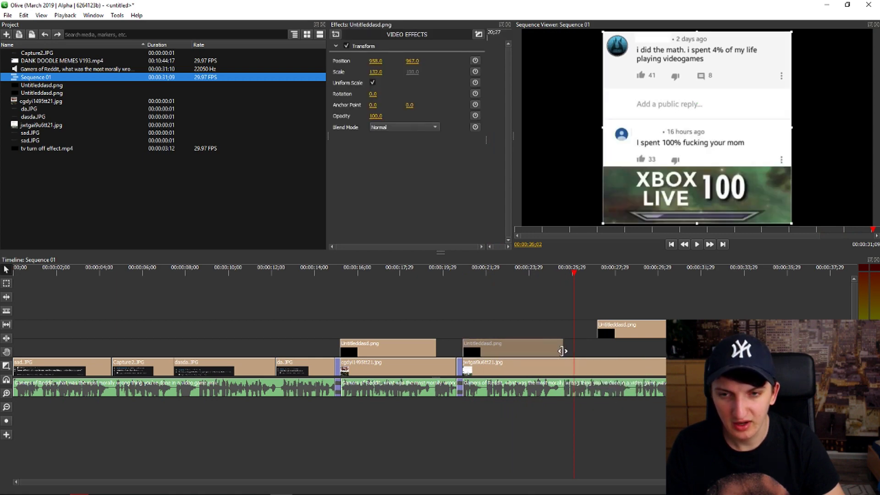
- Move the third-track black cover to start at 25;17, lower it to a vertical position of 1114.0 and play the sequence to the end
{"action": "left_click_drag", "start_coordinate": [618, 325], "coordinate": [582, 328]}
{"action": "left_click_drag", "start_coordinate": [667, 116], "coordinate": [663, 217]}
{"action": "left_click", "coordinate": [557, 271]}
{"action": "key", "text": "space"}
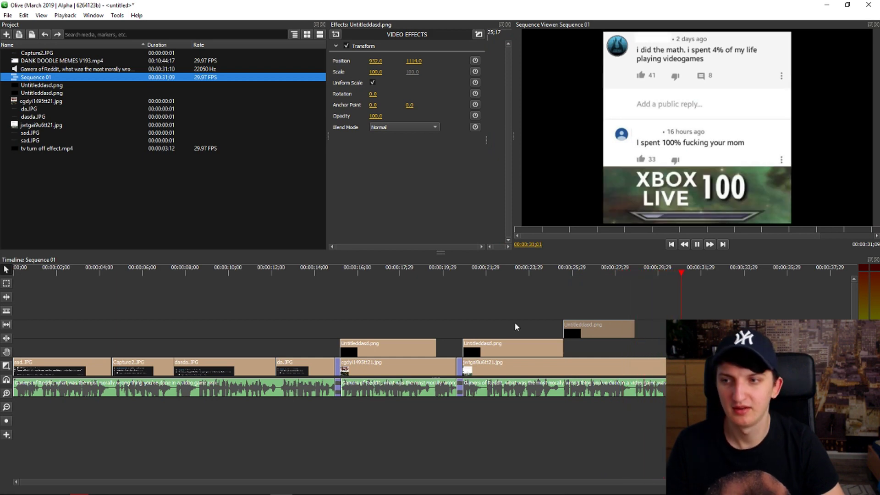
{"action": "left_click", "coordinate": [209, 454]}
{"action": "key", "text": "space"}
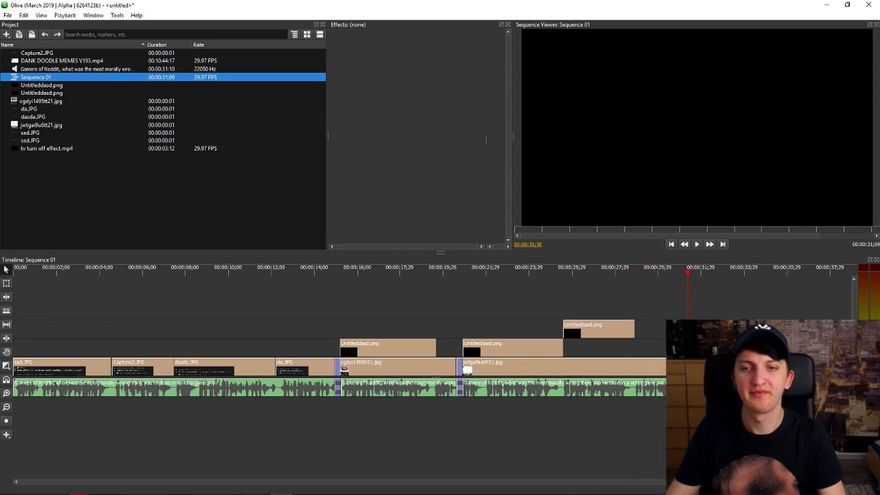
- Extend the second-track cover's start to line up with the beginning of jwtgai9u6tt21.jpg and play that part back
{"action": "left_click_drag", "start_coordinate": [463, 349], "coordinate": [462, 349]}
{"action": "left_click", "coordinate": [467, 416]}
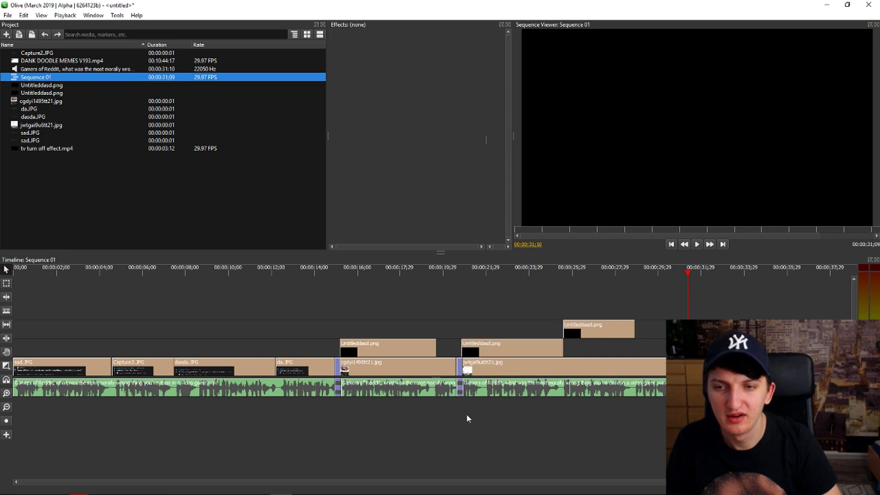
{"action": "left_click", "coordinate": [461, 273]}
{"action": "scroll", "coordinate": [473, 361], "scroll_direction": "up", "scroll_amount": 5}
{"action": "left_click_drag", "start_coordinate": [440, 347], "coordinate": [456, 353]}
{"action": "key", "text": "space"}
{"action": "left_click", "coordinate": [426, 276]}
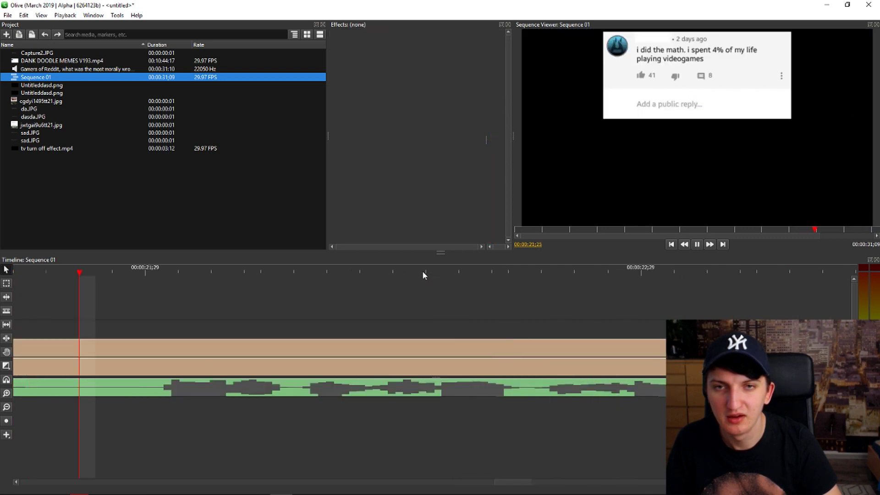
{"action": "scroll", "coordinate": [435, 392], "scroll_direction": "down", "scroll_amount": 5}
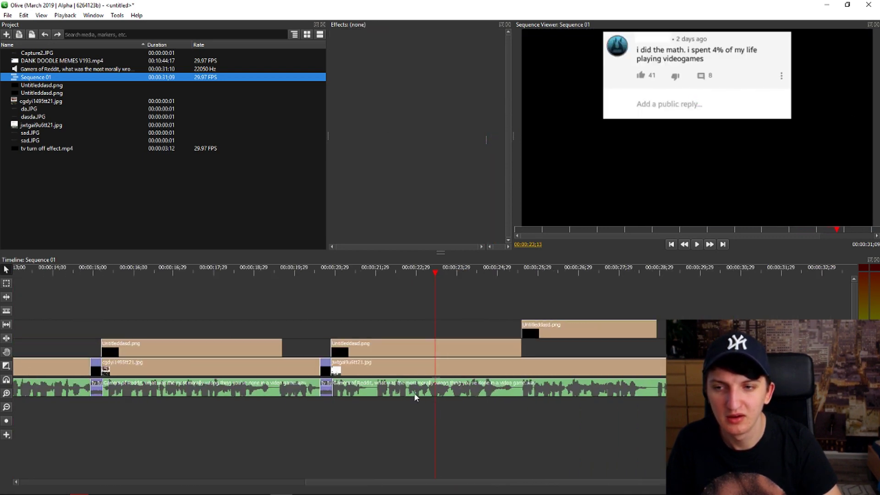
- Examine the first TV static transition into cgdyi1495tt21.jpg and play it from 15;05
{"action": "left_click", "coordinate": [101, 270]}
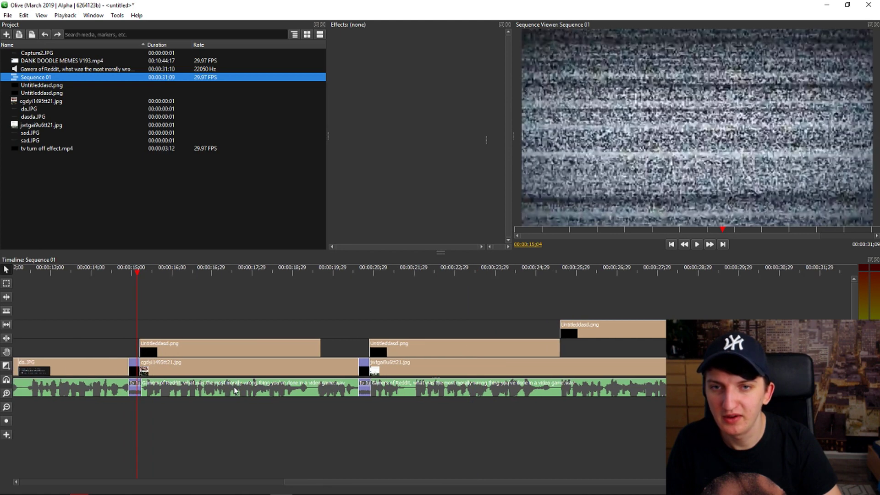
{"action": "scroll", "coordinate": [334, 412], "scroll_direction": "up", "scroll_amount": 6}
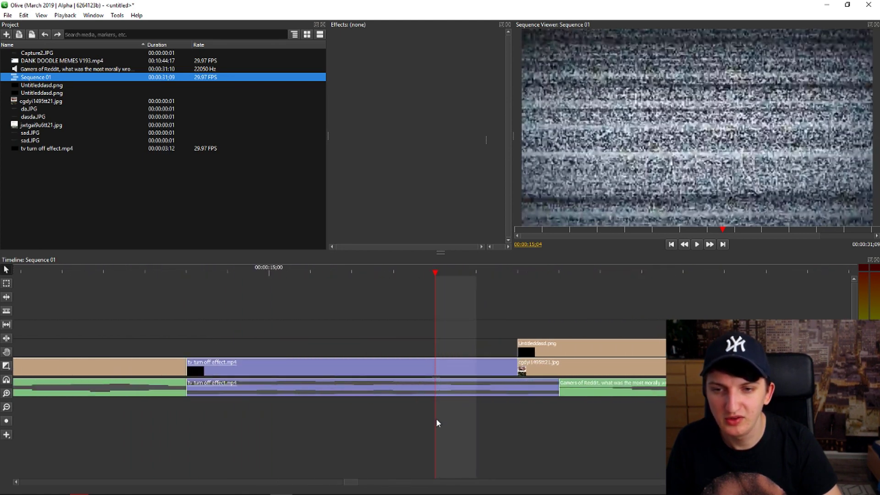
{"action": "left_click", "coordinate": [480, 272]}
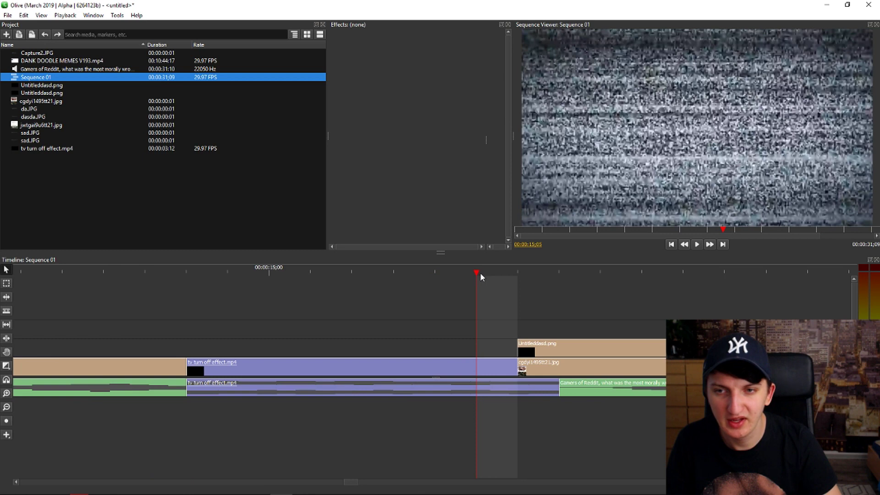
{"action": "key", "text": "space"}
{"action": "scroll", "coordinate": [480, 278], "scroll_direction": "down", "scroll_amount": 6}
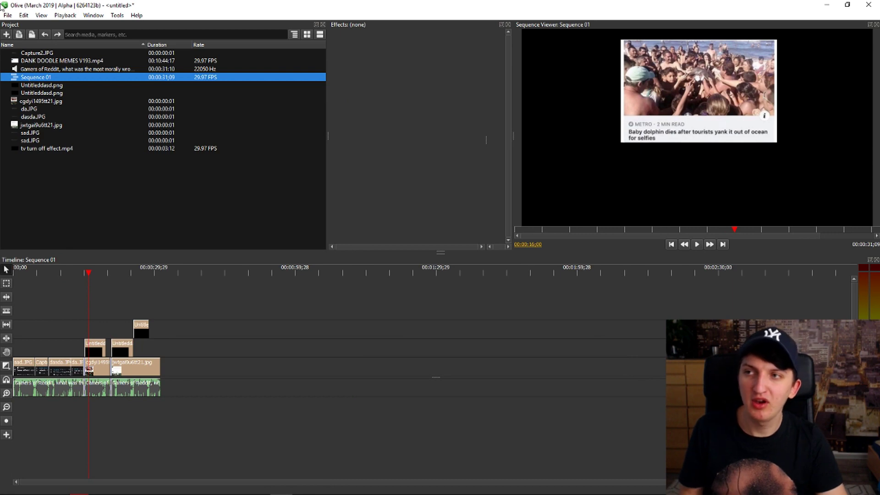
- Open the export settings for Sequence 01 and set the quality factor (CRF) to 12.00
{"action": "left_click", "coordinate": [7, 15]}
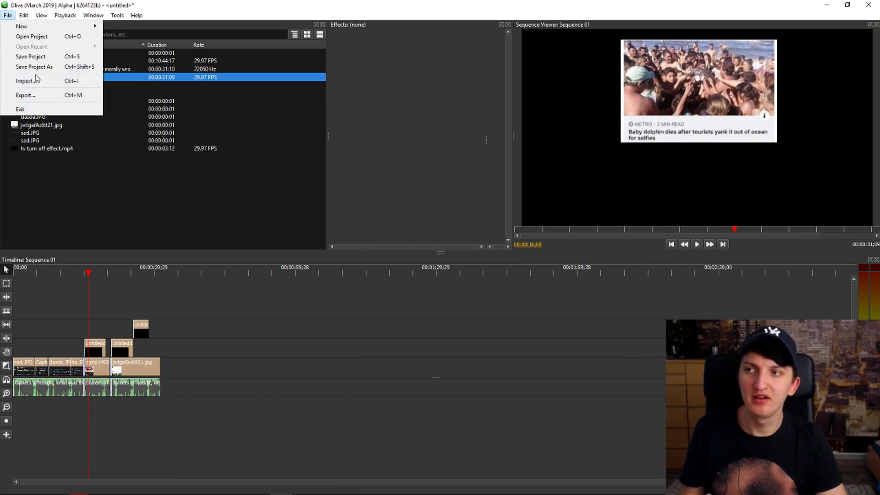
{"action": "left_click", "coordinate": [35, 95]}
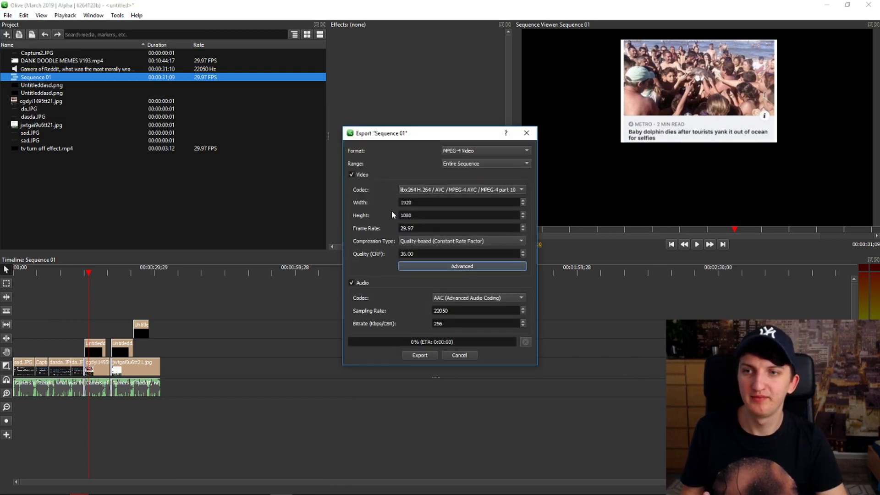
{"action": "left_click", "coordinate": [417, 253]}
{"action": "double_click", "coordinate": [416, 253]}
{"action": "key", "text": "End"}
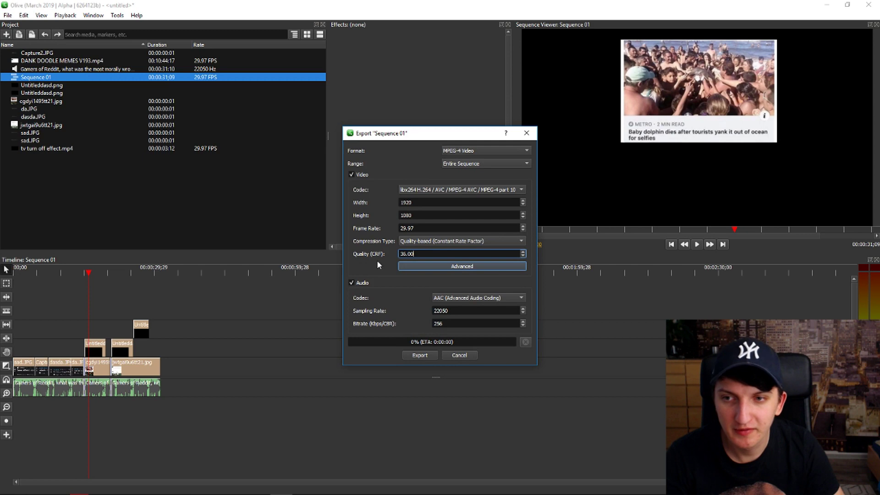
{"action": "left_click", "coordinate": [523, 255]}
{"action": "left_click", "coordinate": [523, 255]}
{"action": "left_click", "coordinate": [499, 255]}
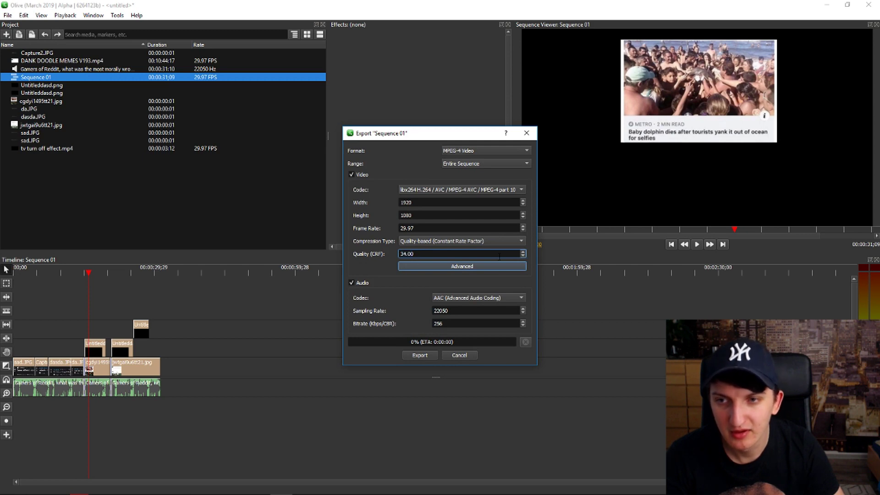
{"action": "left_click", "coordinate": [500, 256]}
{"action": "key", "text": "Num_Lock"}
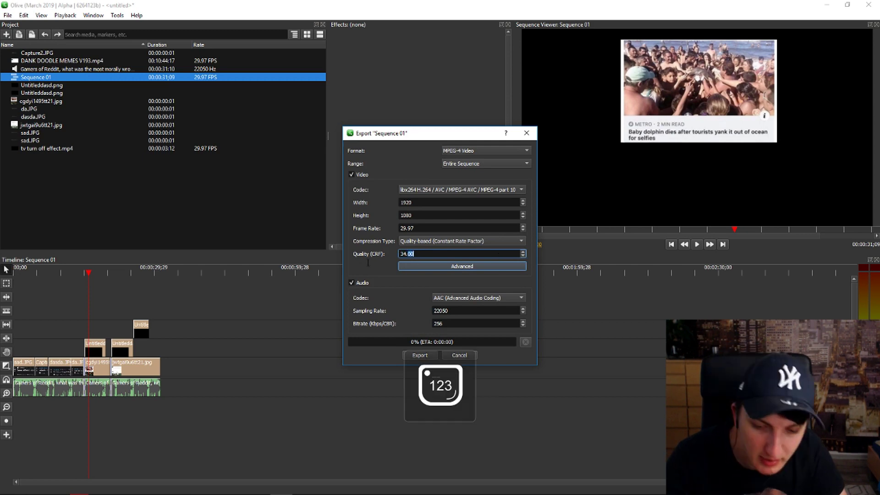
{"action": "left_click_drag", "start_coordinate": [400, 255], "coordinate": [407, 254]}
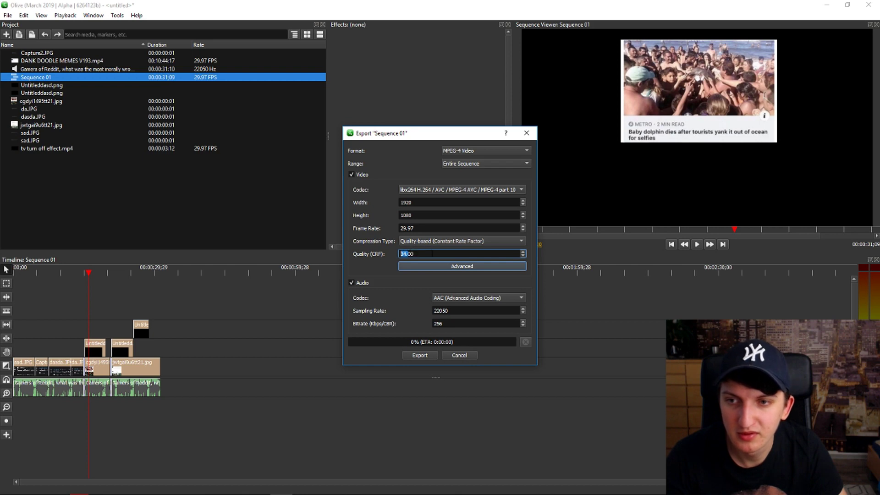
{"action": "left_click", "coordinate": [522, 256]}
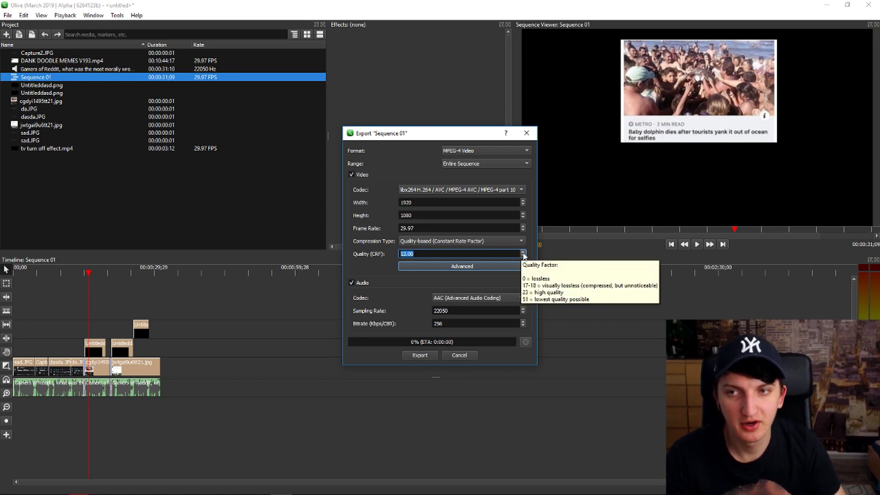
- Export the sequence to the desktop as an MPEG-4 video named 5454545
{"action": "left_click", "coordinate": [424, 357]}
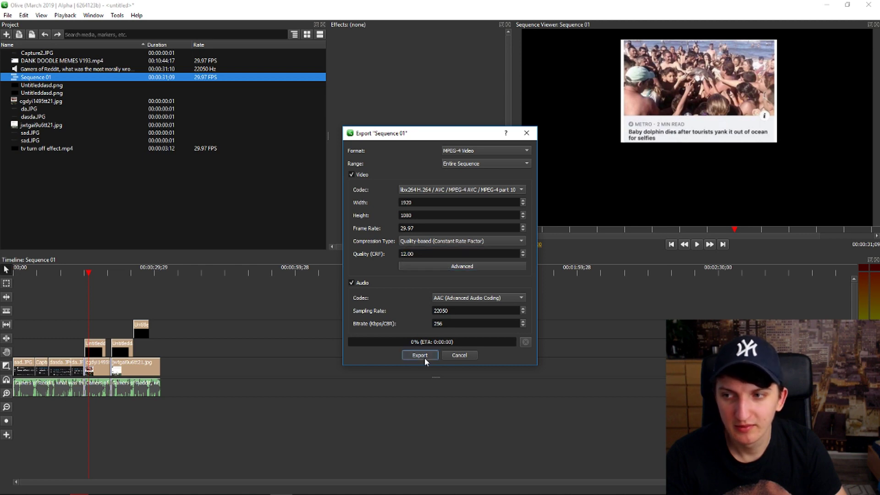
{"action": "left_click", "coordinate": [381, 230]}
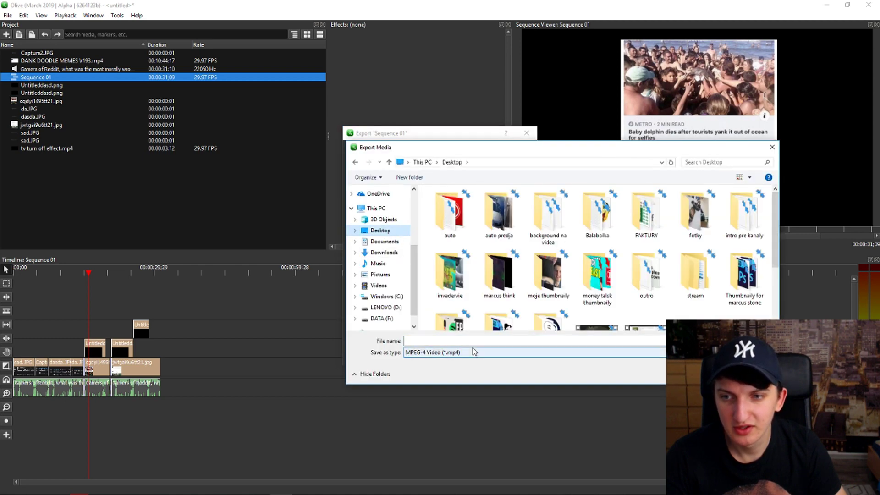
{"action": "left_click", "coordinate": [473, 342]}
{"action": "type", "text": "5454545"}
{"action": "key", "text": "Return"}
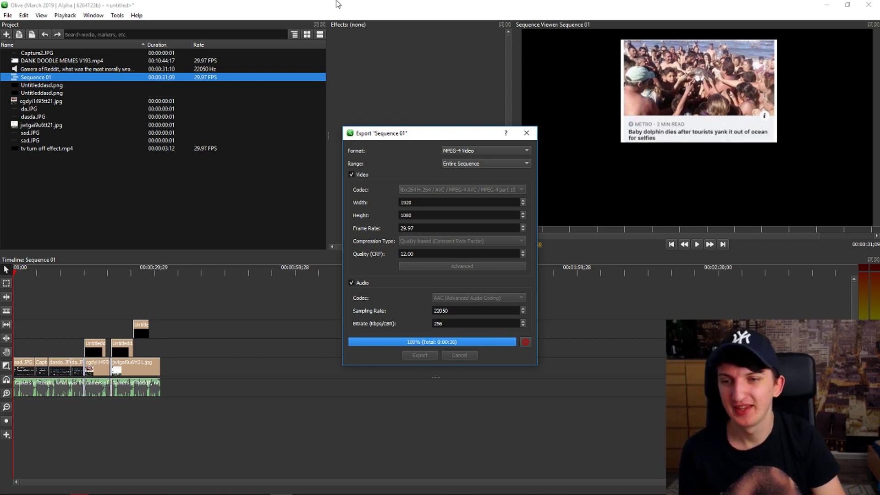
- Minimise the editor and play the exported 5454545 video from the desktop in VLC
{"action": "left_click", "coordinate": [826, 5]}
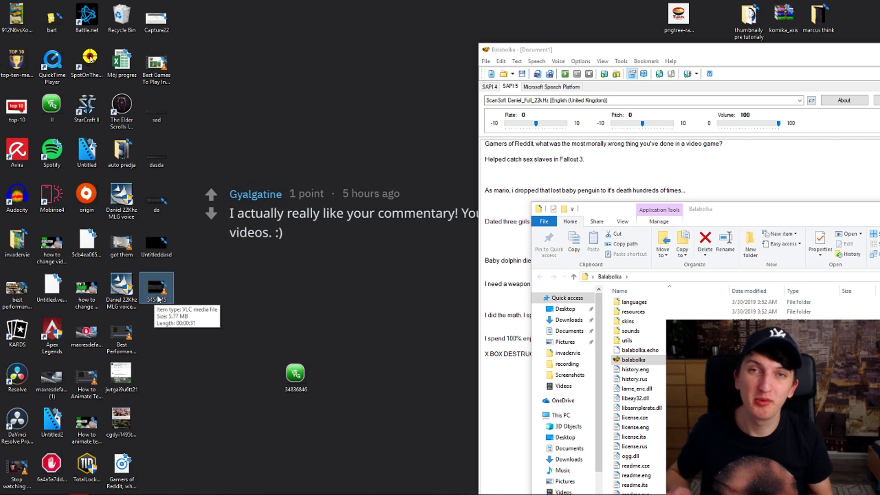
{"action": "double_click", "coordinate": [158, 293]}
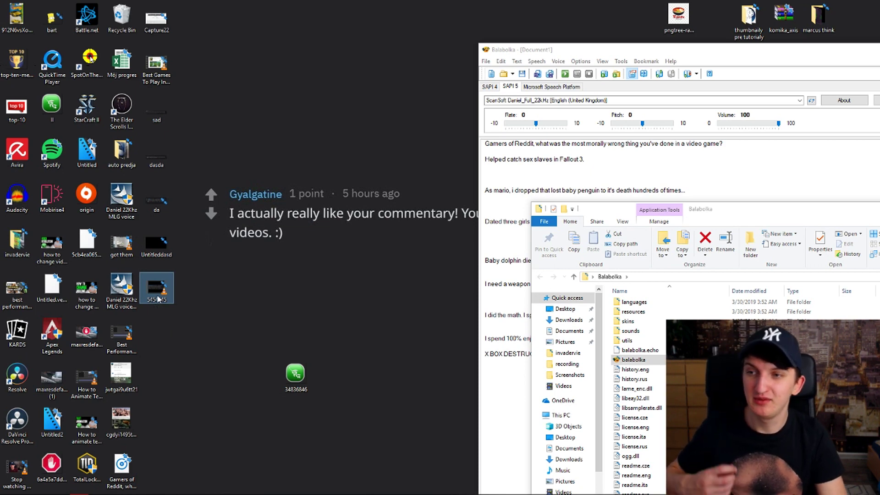
{"action": "scroll", "coordinate": [455, 268], "scroll_direction": "up", "scroll_amount": 8}
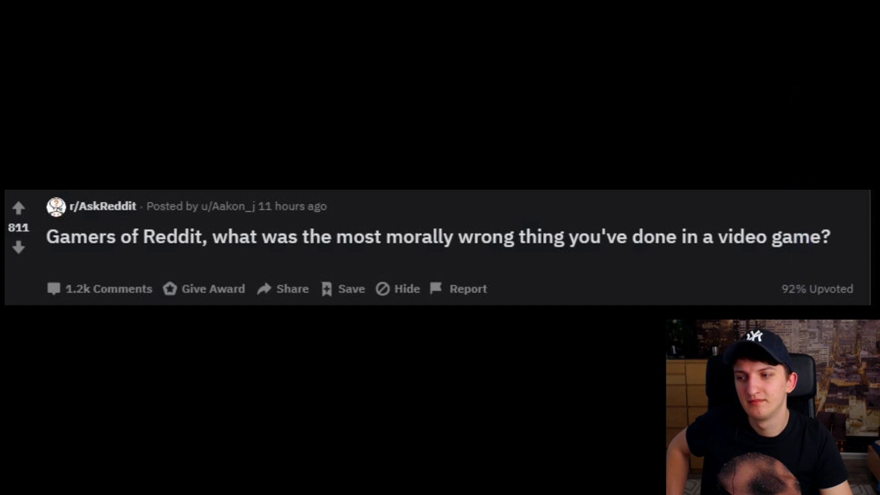
{"action": "scroll", "coordinate": [462, 265], "scroll_direction": "up", "scroll_amount": 3}
{"action": "scroll", "coordinate": [462, 265], "scroll_direction": "down", "scroll_amount": 2}
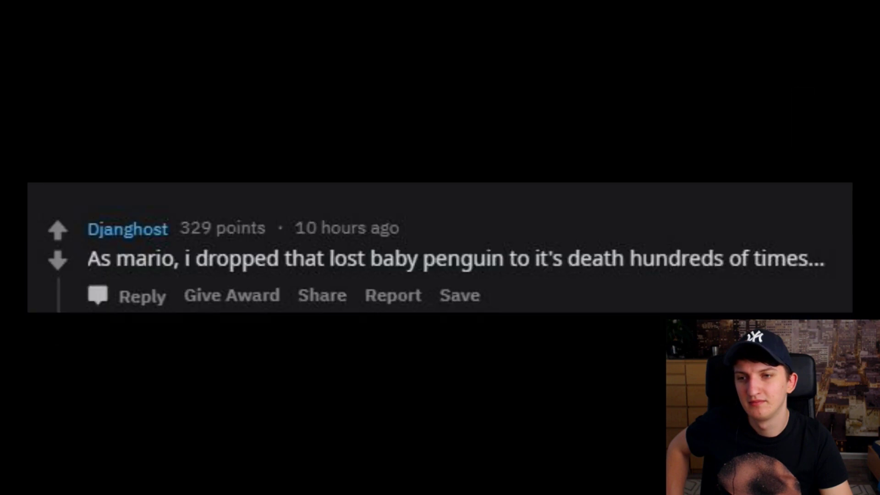
- Leave full screen, adjust the VLC window, watch the rest of 5454545.mp4 in full screen and close the player
{"action": "key", "text": "Escape"}
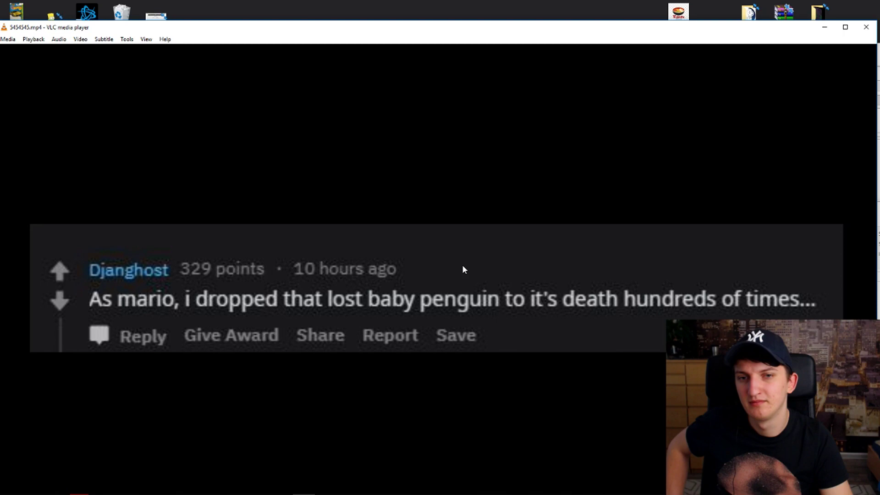
{"action": "mouse_move", "coordinate": [876, 21]}
{"action": "left_mouse_down"}
{"action": "mouse_move", "coordinate": [746, 182]}
{"action": "mouse_move", "coordinate": [845, 115]}
{"action": "mouse_move", "coordinate": [876, 28]}
{"action": "left_mouse_up"}
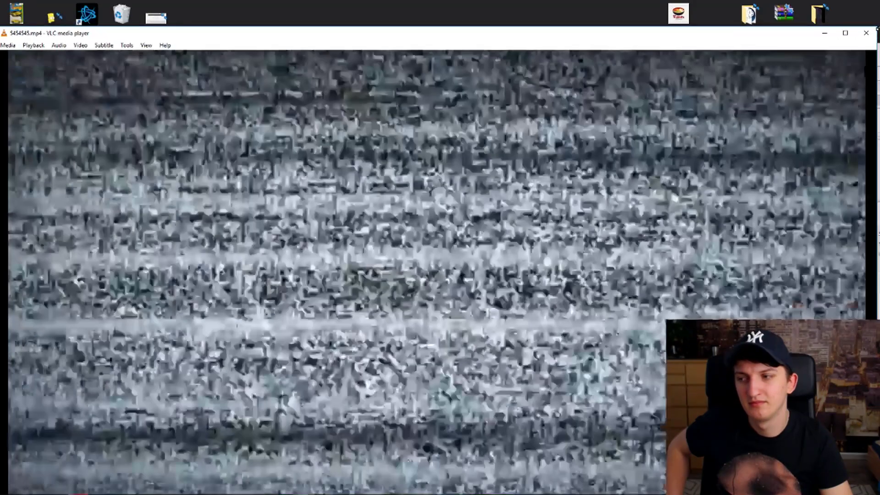
{"action": "double_click", "coordinate": [749, 187]}
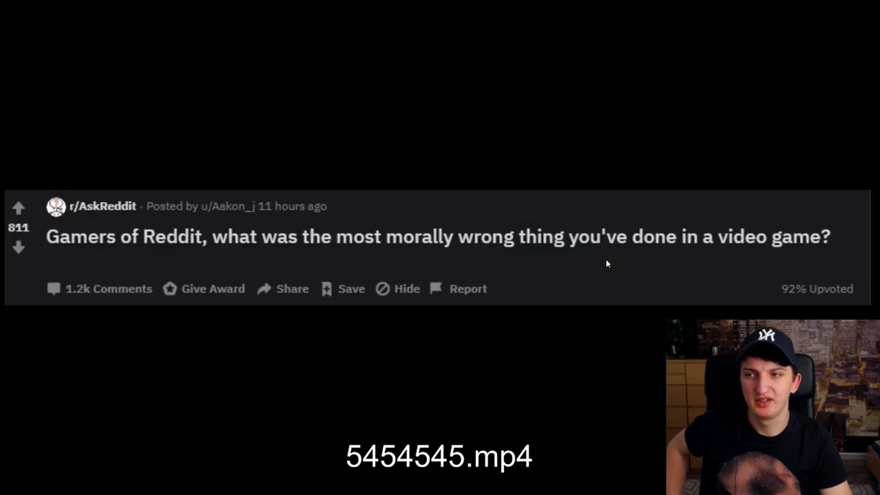
{"action": "key", "text": "Escape"}
{"action": "left_click", "coordinate": [866, 33]}
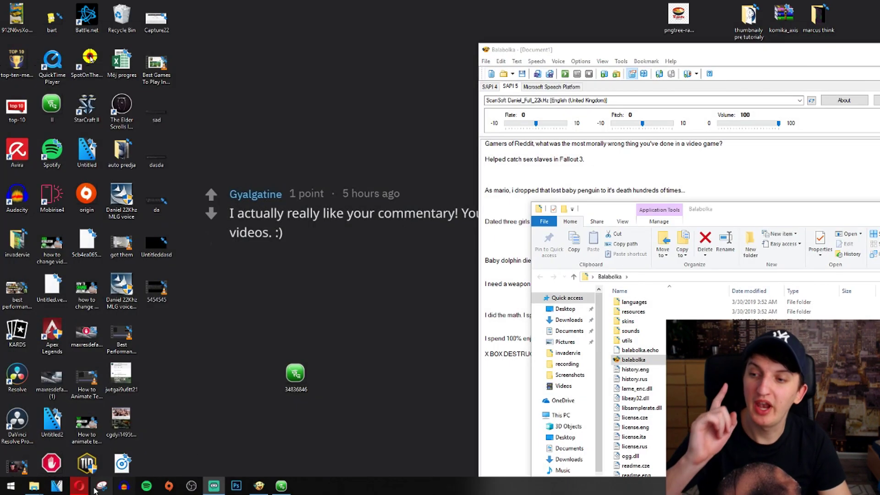
{"action": "mouse_move", "coordinate": [84, 491]}
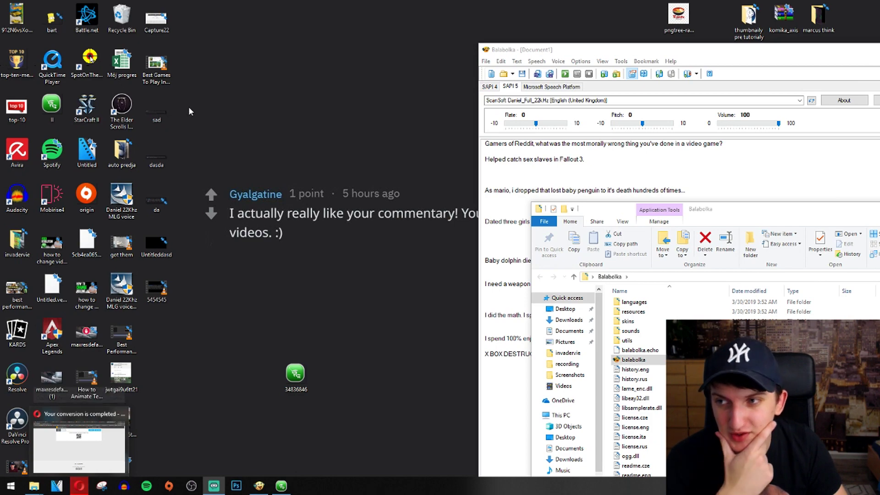
- Switch to the Opera browser, open the r/AskReddit gamers thread and examine its title and top comments at enlarged page zoom levels
{"action": "left_click", "coordinate": [79, 487]}
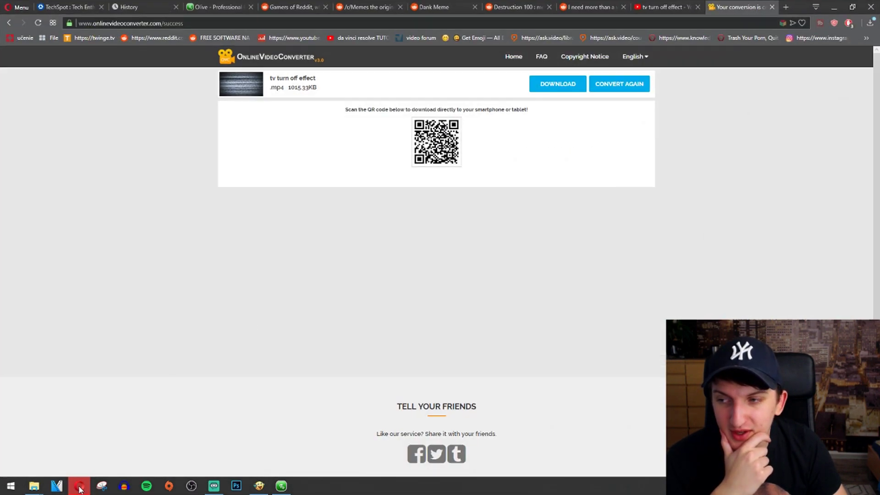
{"action": "left_click", "coordinate": [306, 5]}
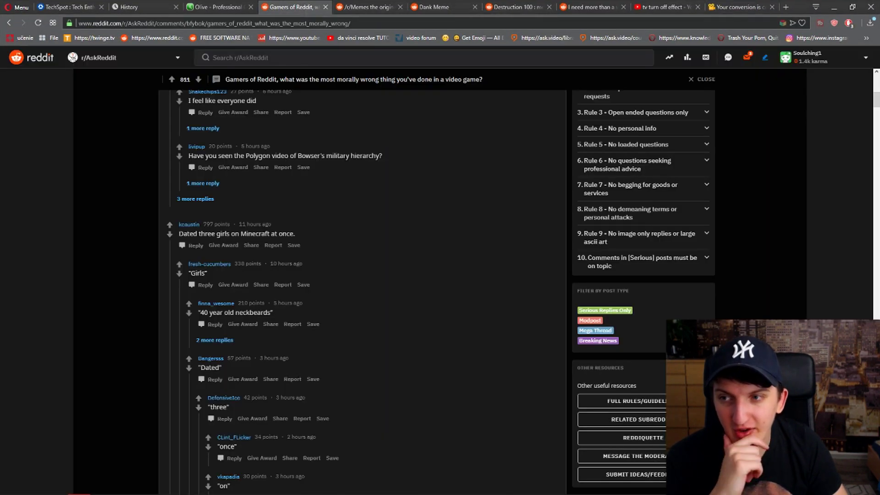
{"action": "scroll", "coordinate": [354, 172], "scroll_direction": "up", "scroll_amount": 15}
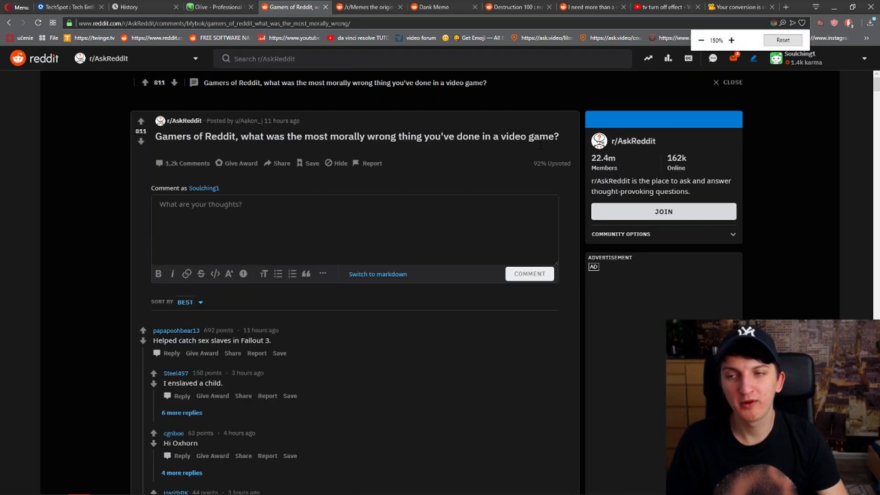
{"action": "scroll", "coordinate": [371, 302], "scroll_direction": "down", "scroll_amount": 3}
{"action": "scroll", "coordinate": [367, 296], "scroll_direction": "up", "scroll_amount": 1}
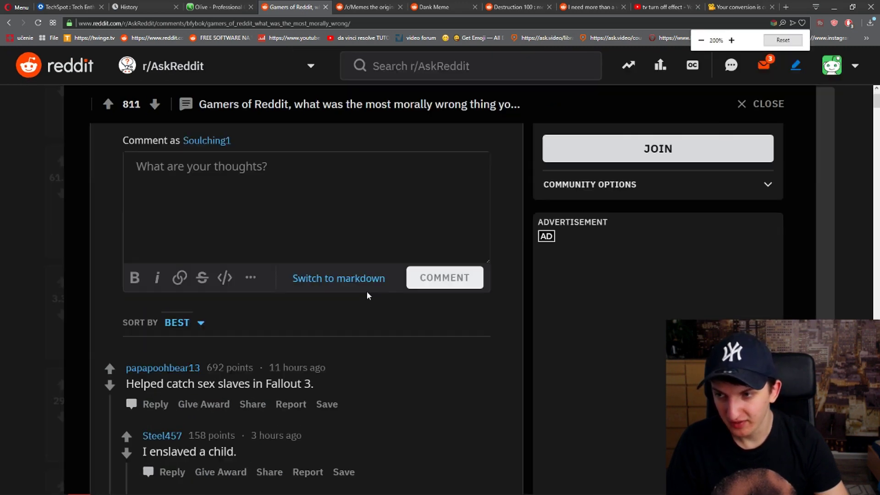
{"action": "scroll", "coordinate": [366, 290], "scroll_direction": "up", "scroll_amount": 1}
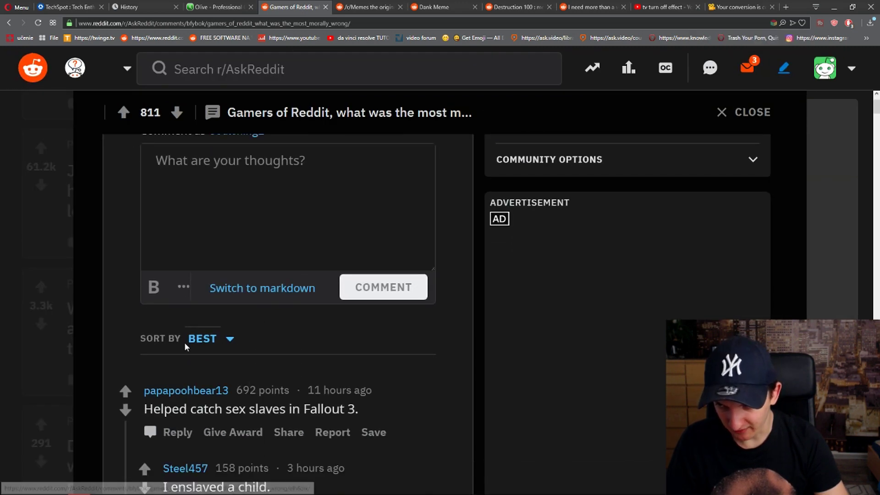
{"action": "scroll", "coordinate": [282, 315], "scroll_direction": "down", "scroll_amount": 3}
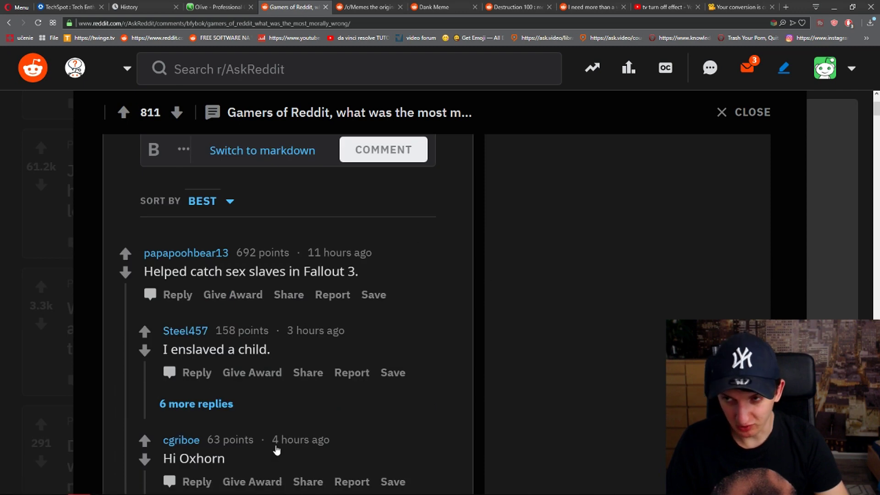
{"action": "scroll", "coordinate": [396, 233], "scroll_direction": "down", "scroll_amount": 1}
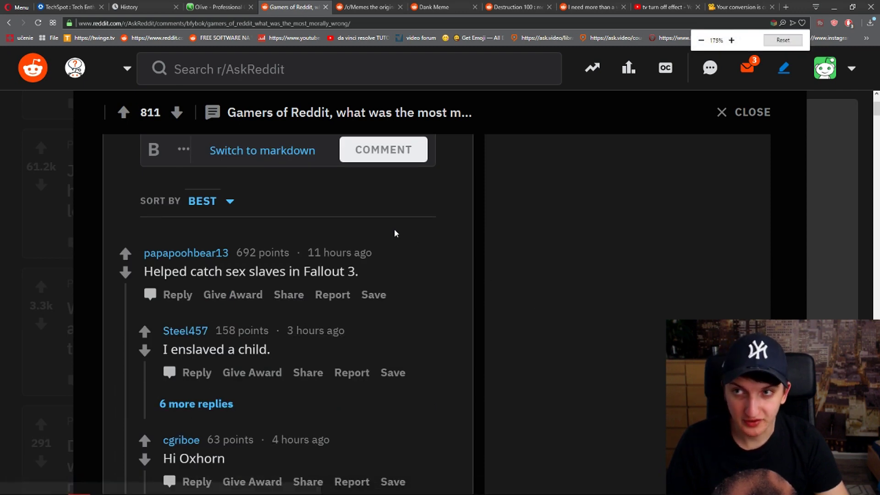
{"action": "scroll", "coordinate": [392, 233], "scroll_direction": "down", "scroll_amount": 2}
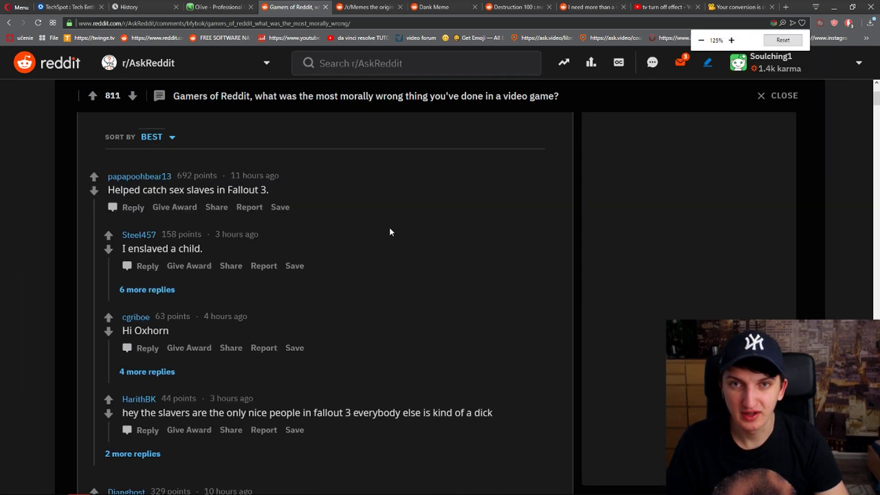